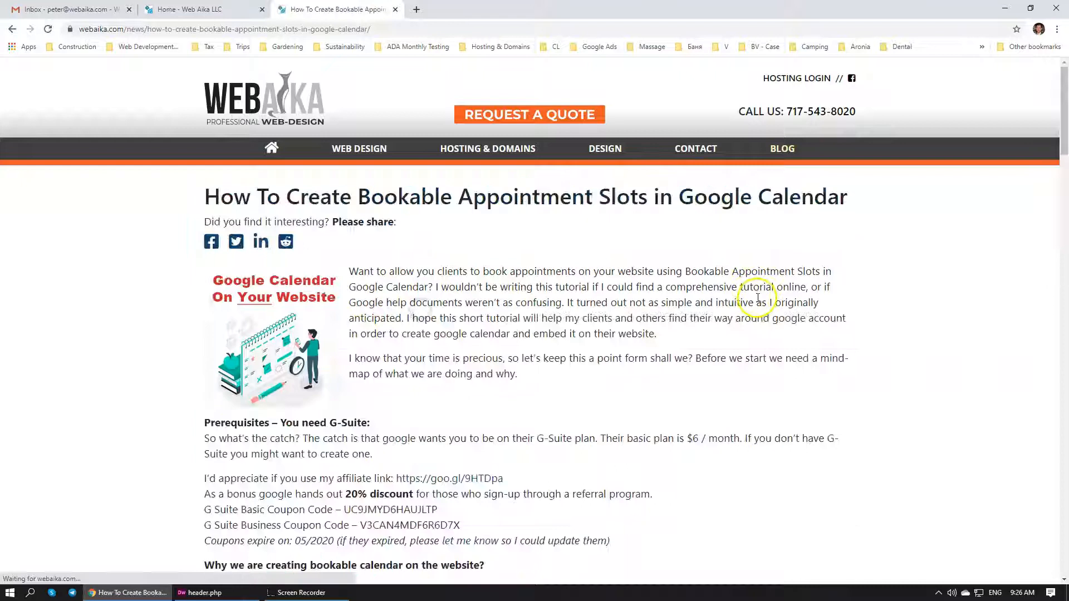
# Scroll down through the Google Calendar appointment slots article and back up to its title
pyautogui.scroll(-5, 780, 287)
pyautogui.scroll(-4, 757, 287)
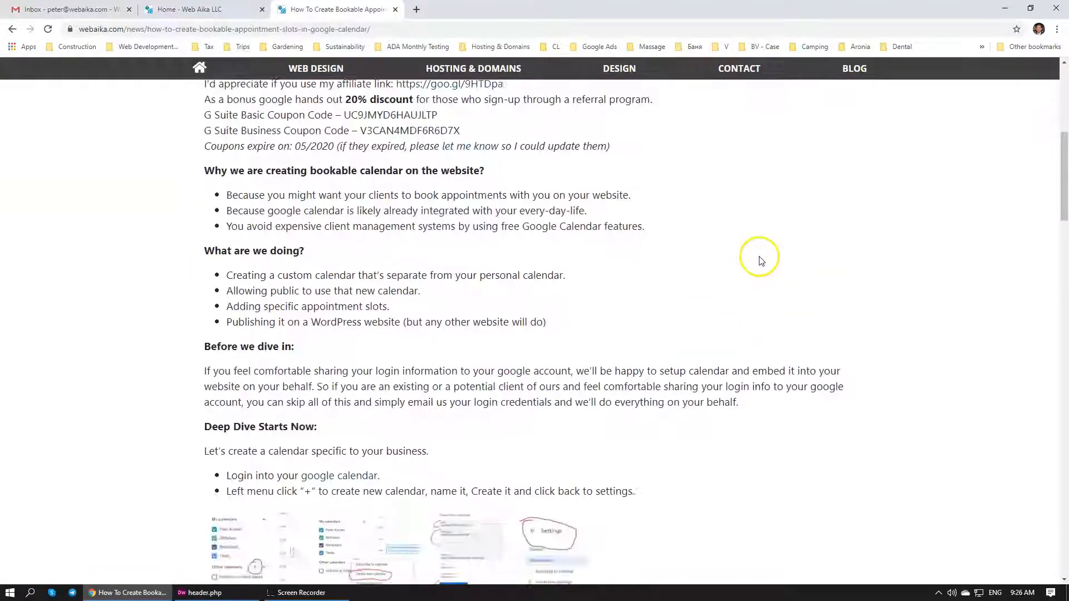
pyautogui.scroll(-1, 679, 236)
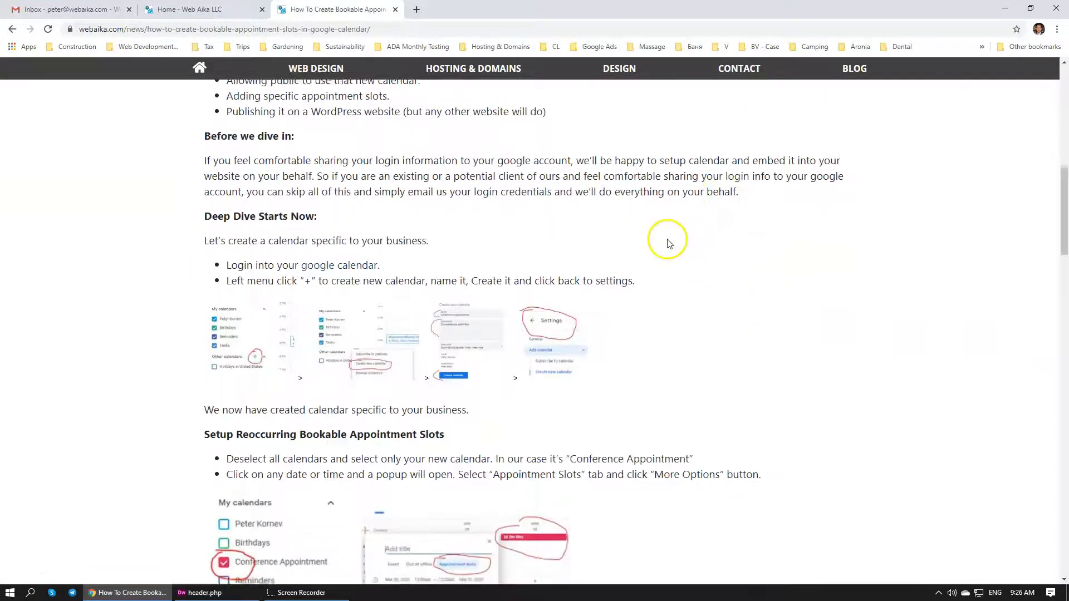
pyautogui.scroll(12, 666, 250)
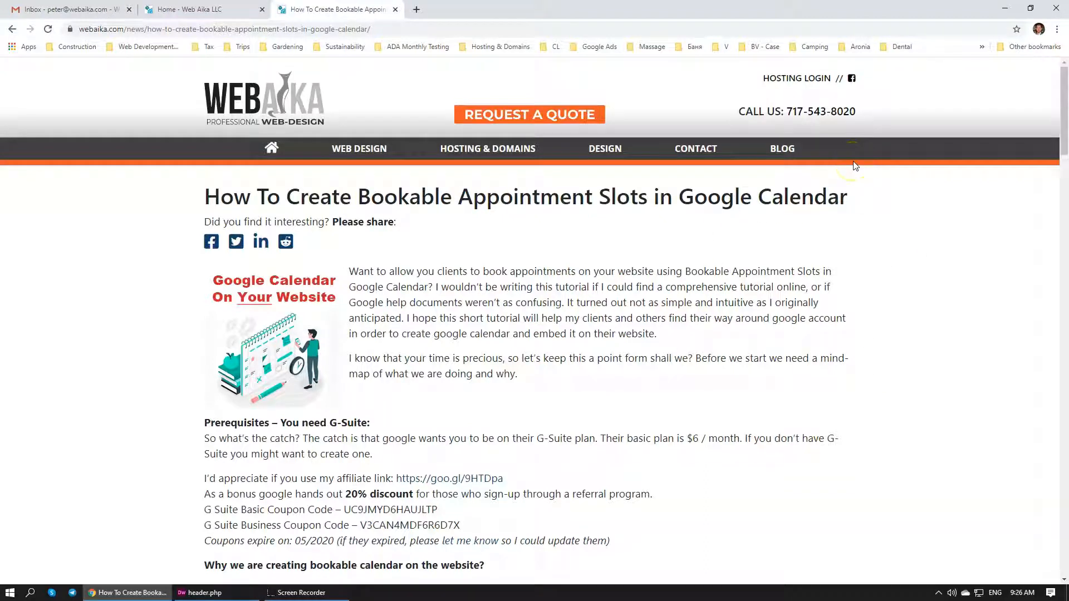
# Open the blog's News Archive, view the GetAssist Review article, then return to the archive
pyautogui.click(782, 148)
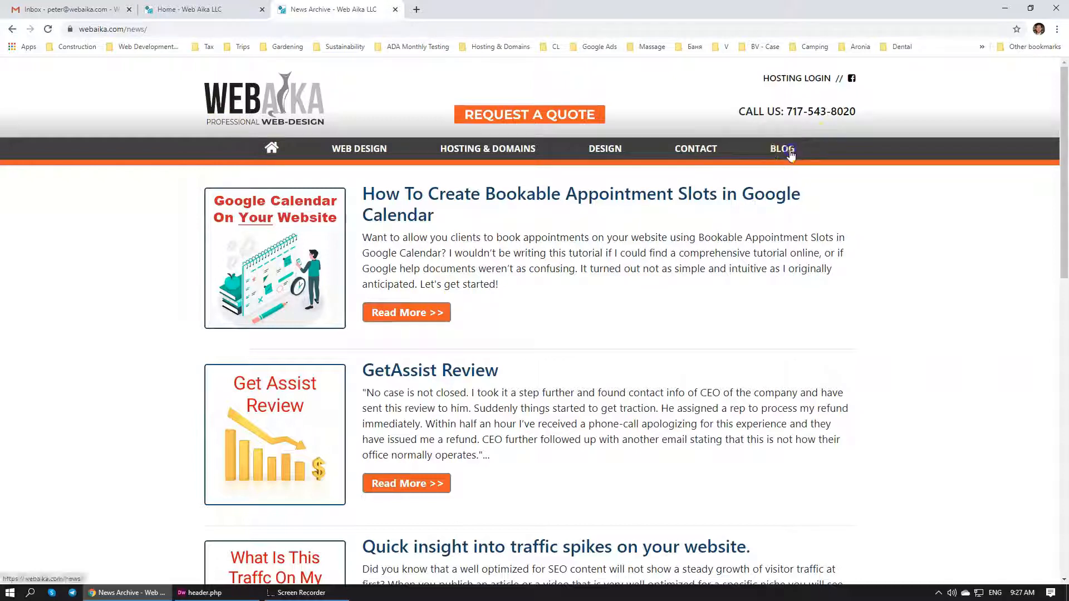
pyautogui.click(394, 370)
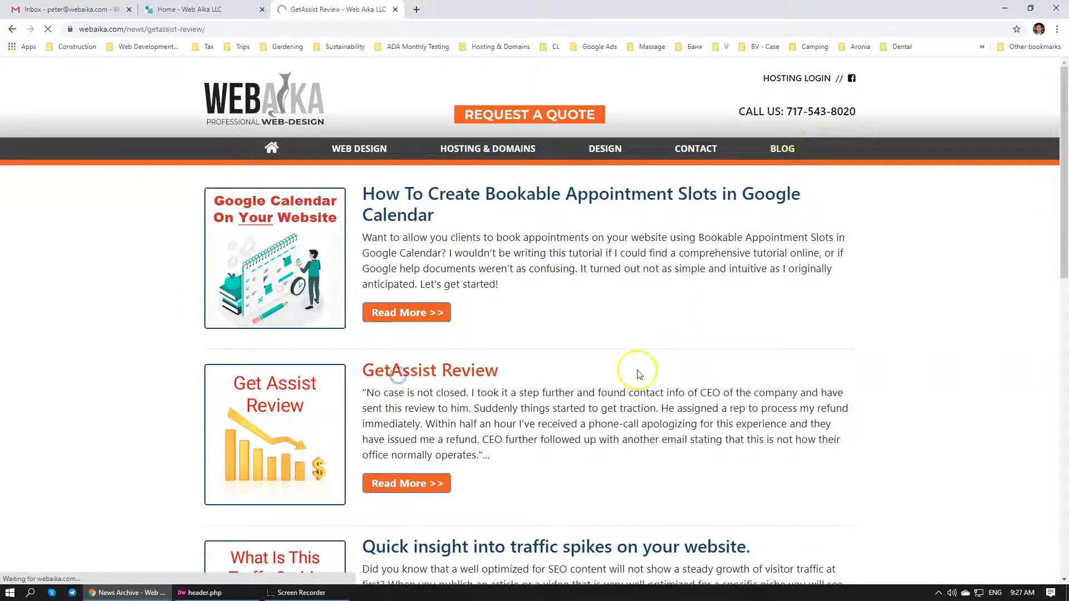
pyautogui.hotkey('alt', 'Left')
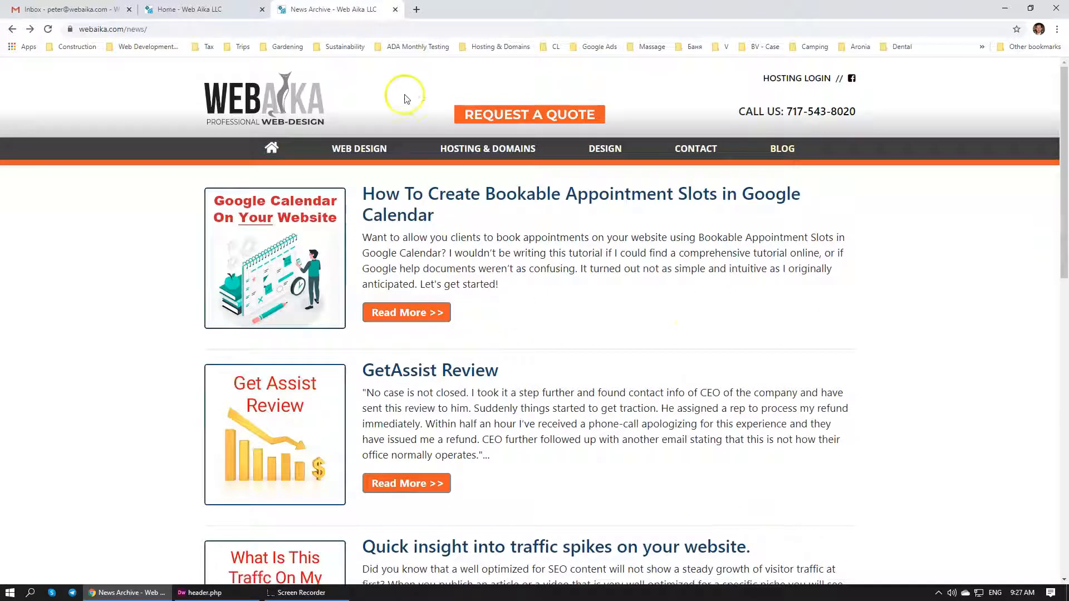
# Delete 'news/' from the address so it points at the site root
pyautogui.click(349, 28)
pyautogui.press('End')
pyautogui.press('BackSpace')
pyautogui.press('BackSpace')
pyautogui.press('BackSpace')
pyautogui.press('BackSpace')
pyautogui.press('BackSpace')
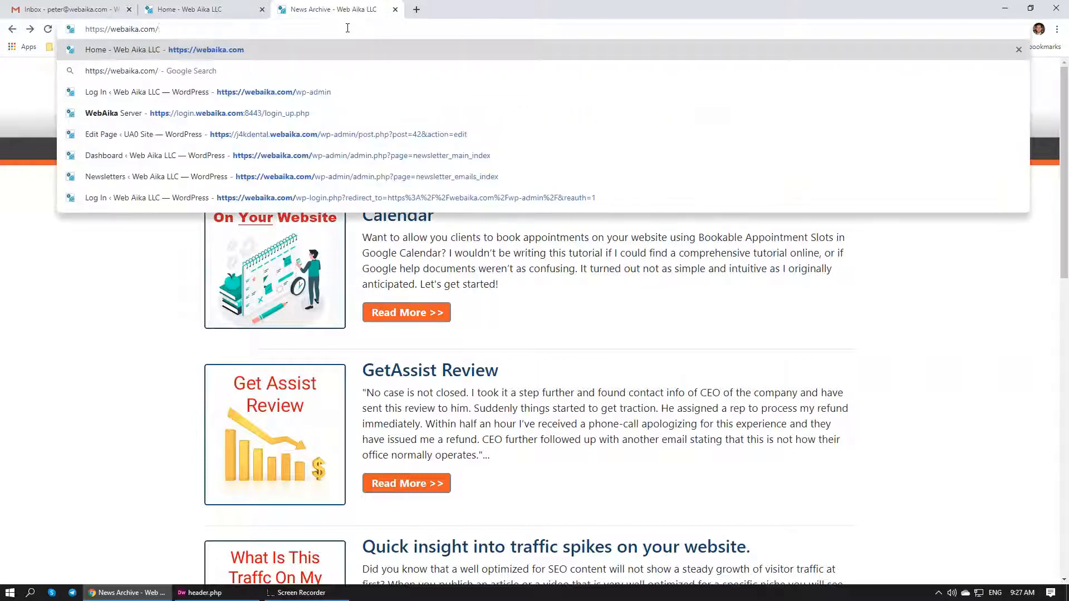
# Go to webaika.com/wp-admin and log in to the WordPress Dashboard
pyautogui.write('wp-admin')
pyautogui.press('Return')
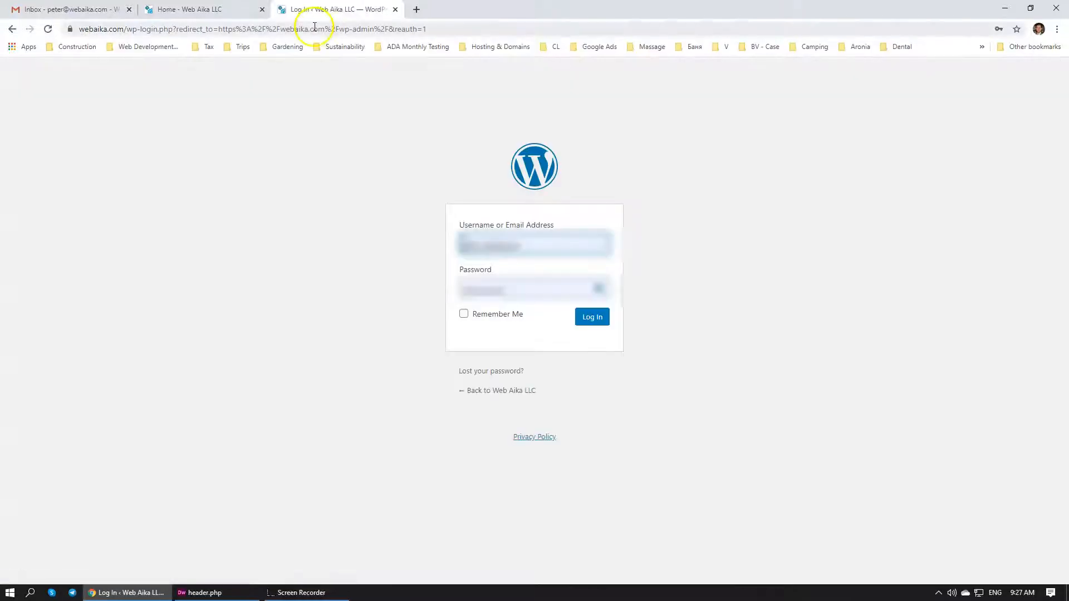
pyautogui.click(431, 28)
pyautogui.write('w')
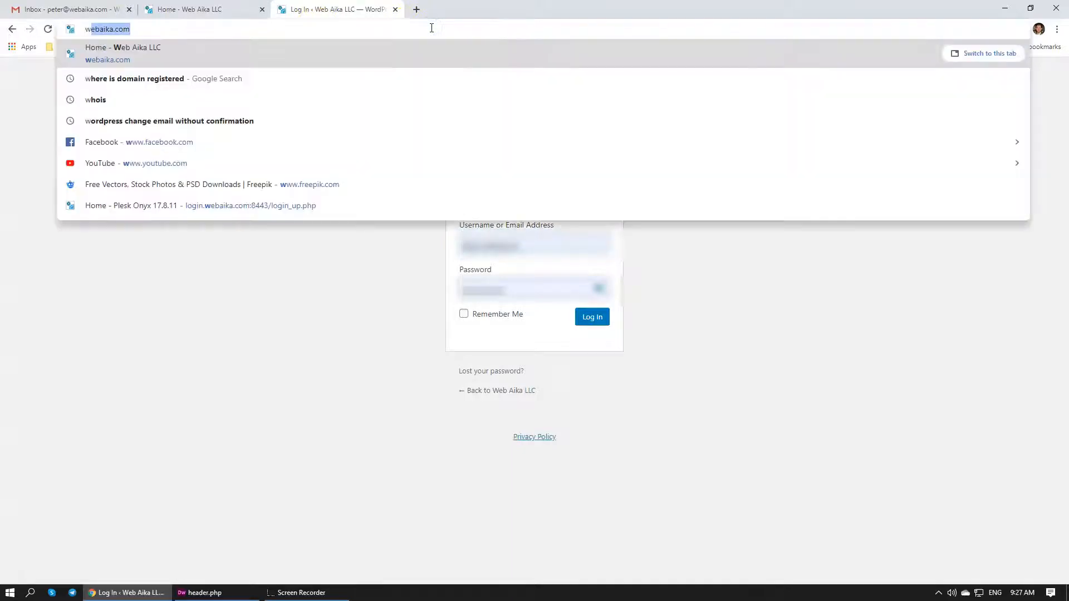
pyautogui.press('End')
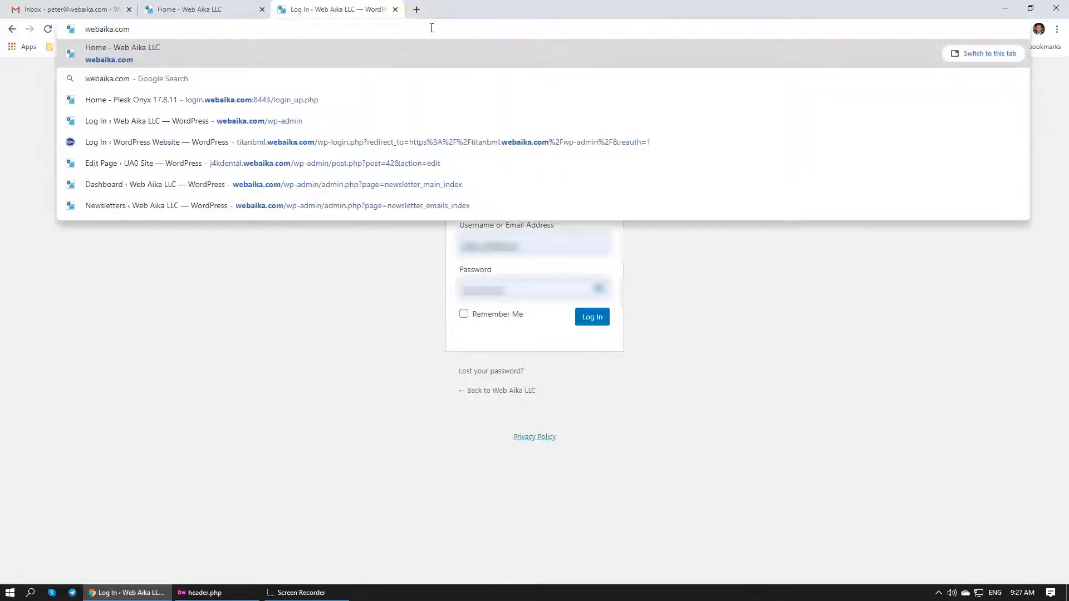
pyautogui.write('/wp')
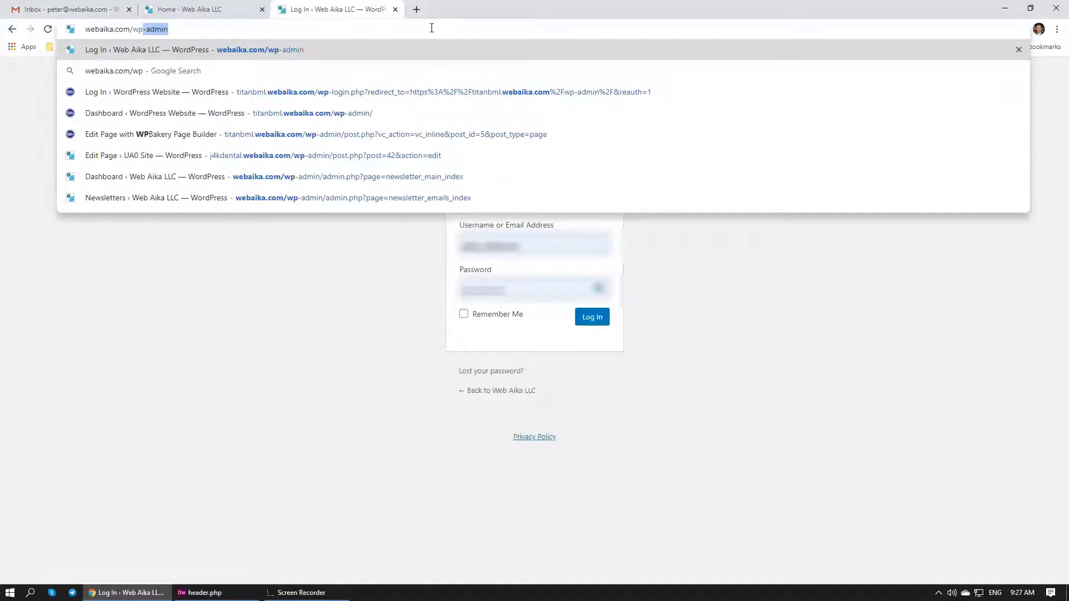
pyautogui.write('-admin')
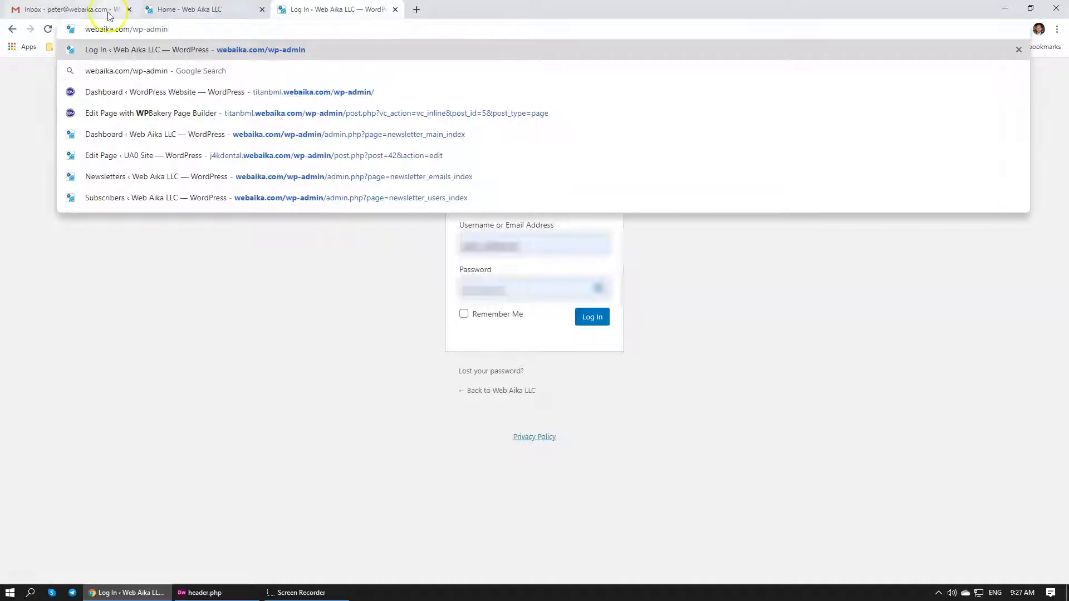
pyautogui.doubleClick(96, 29)
pyautogui.moveTo(174, 28); pyautogui.dragTo(154, 28)
pyautogui.click(177, 35)
pyautogui.press('Return')
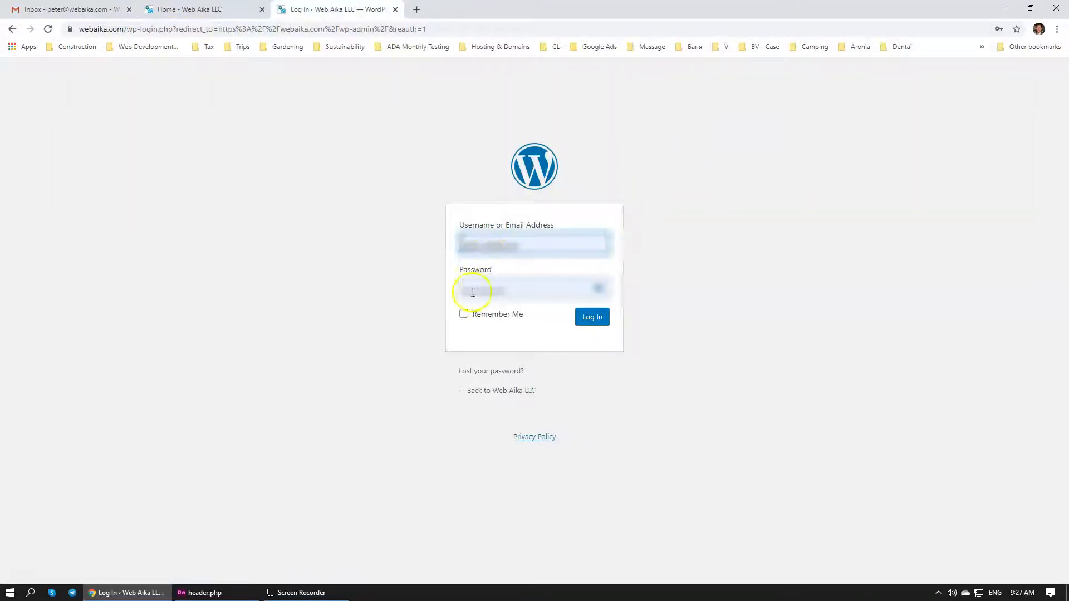
pyautogui.click(591, 322)
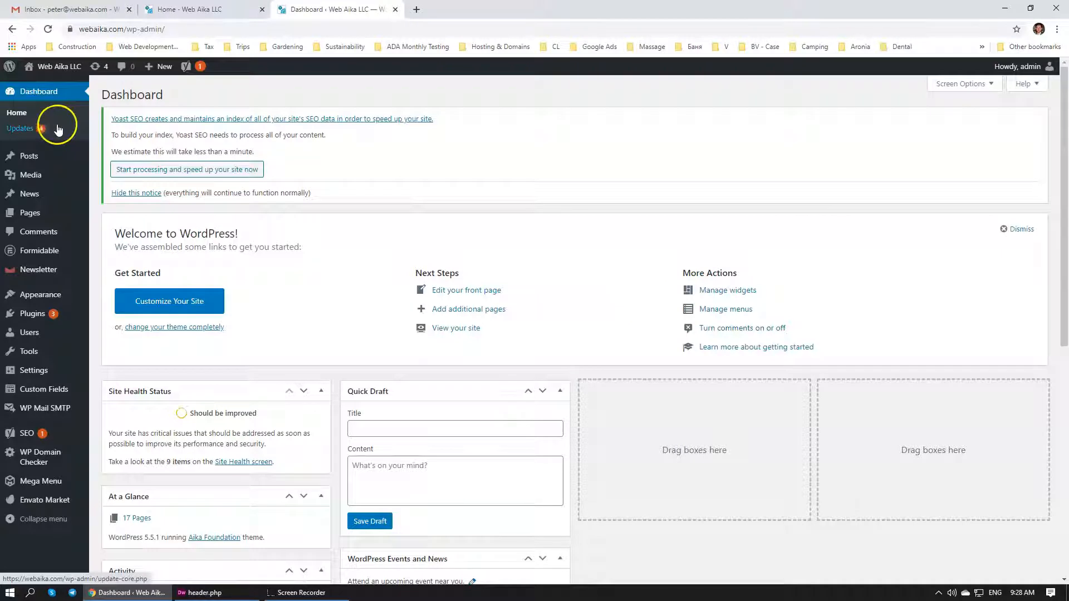
# Open Posts, then the News list showing its 9 published posts
pyautogui.moveTo(53, 172)
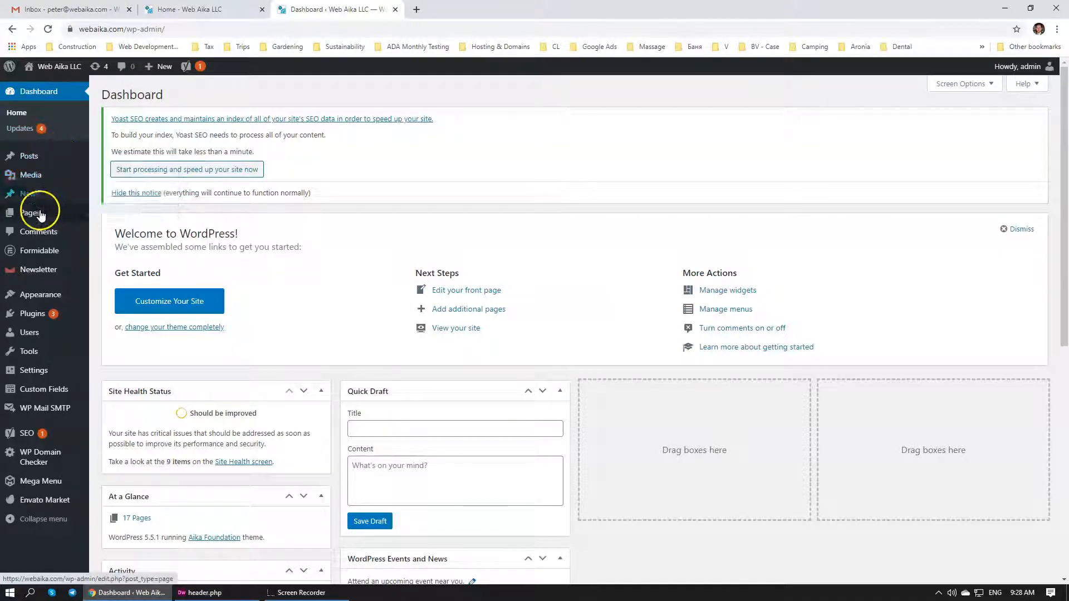
pyautogui.moveTo(47, 196)
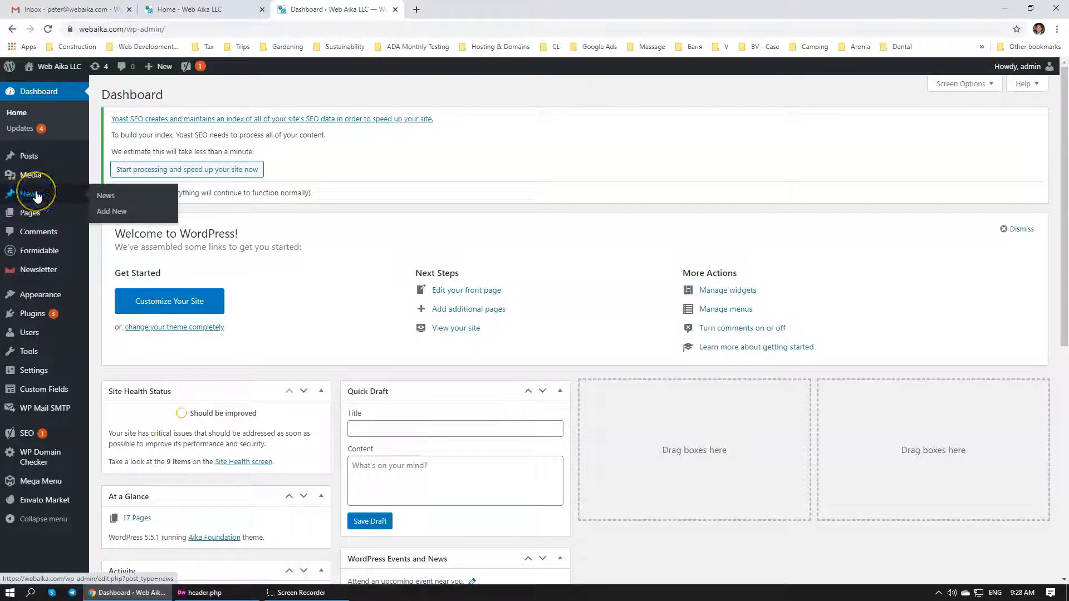
pyautogui.moveTo(29, 158)
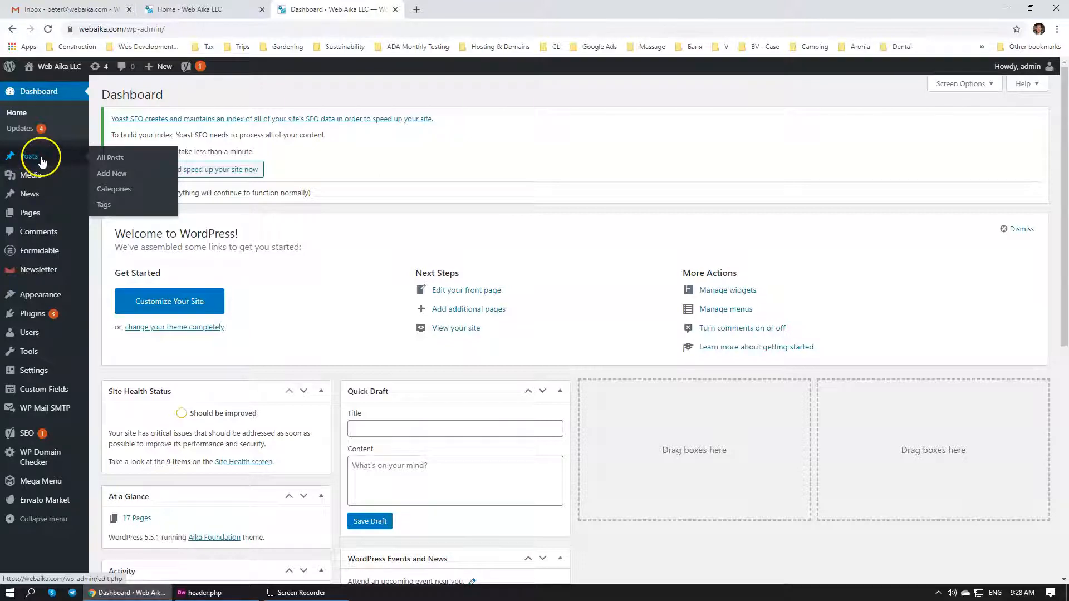
pyautogui.click(33, 156)
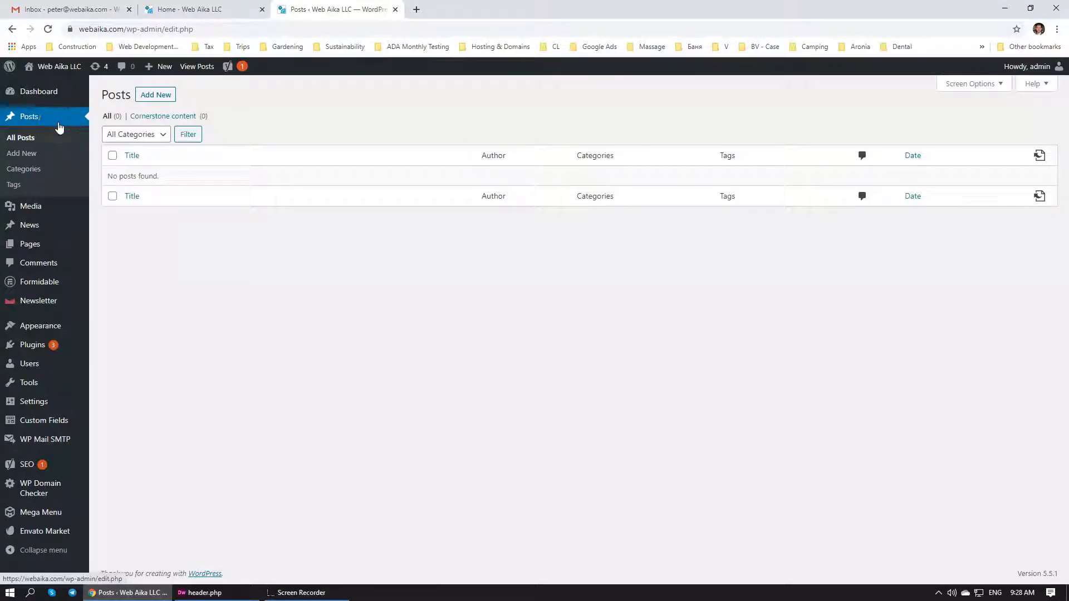
pyautogui.moveTo(31, 225)
pyautogui.click(60, 227)
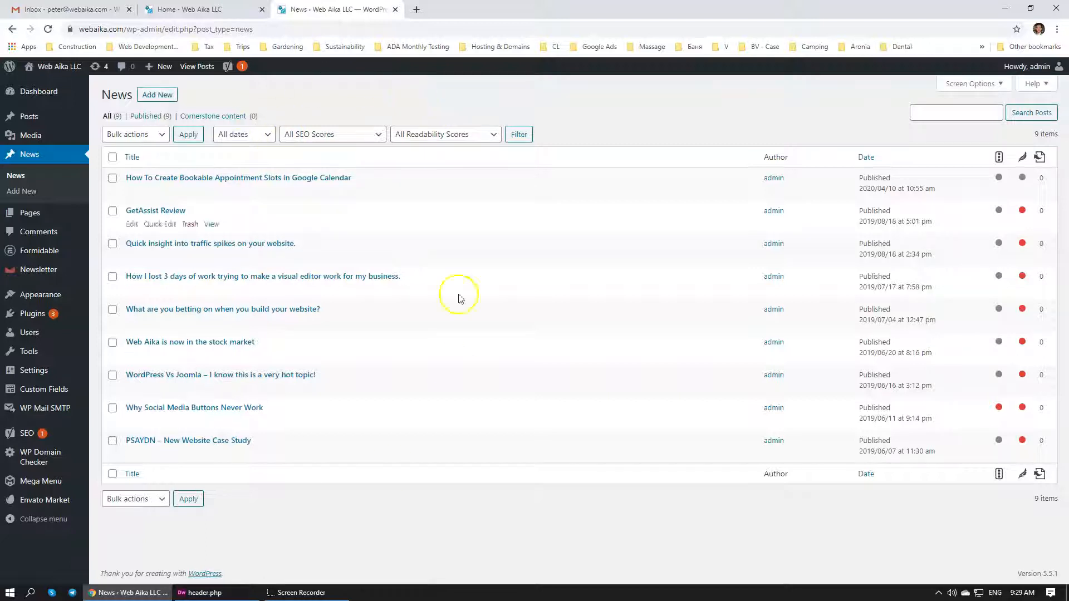
# Load webaika.com's public news archive in a new incognito window, then return to the admin window
pyautogui.click(1056, 29)
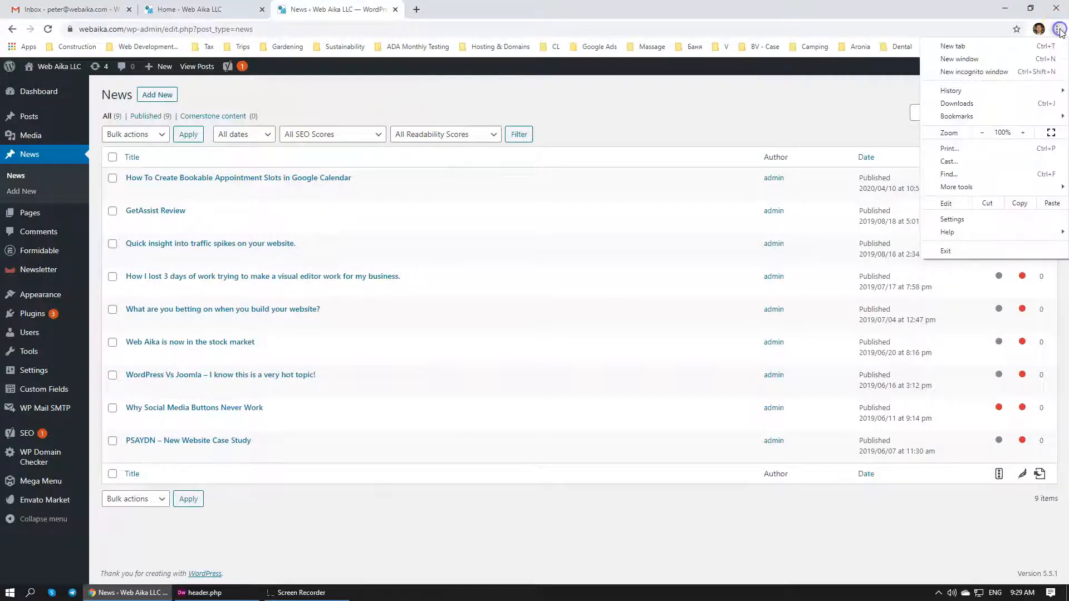
pyautogui.click(1004, 71)
pyautogui.write('webaika.com')
pyautogui.press('Return')
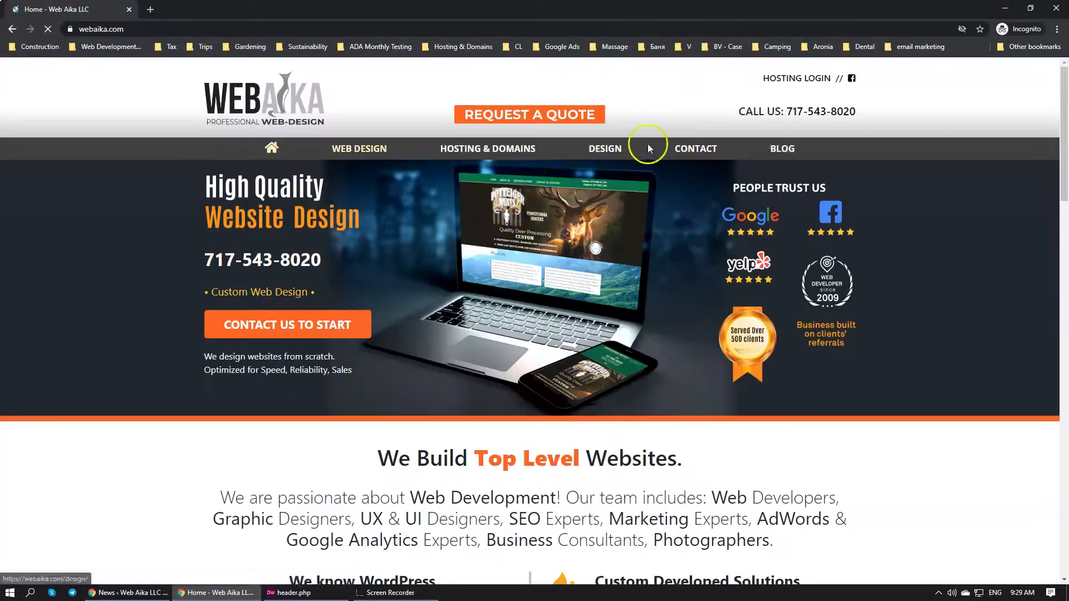
pyautogui.click(792, 149)
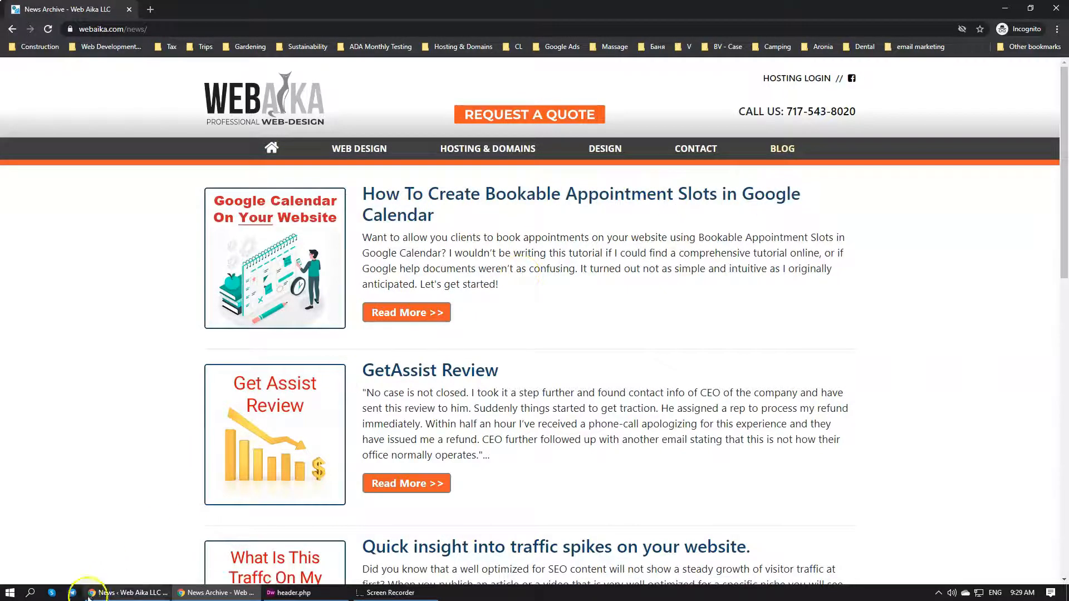
pyautogui.click(127, 593)
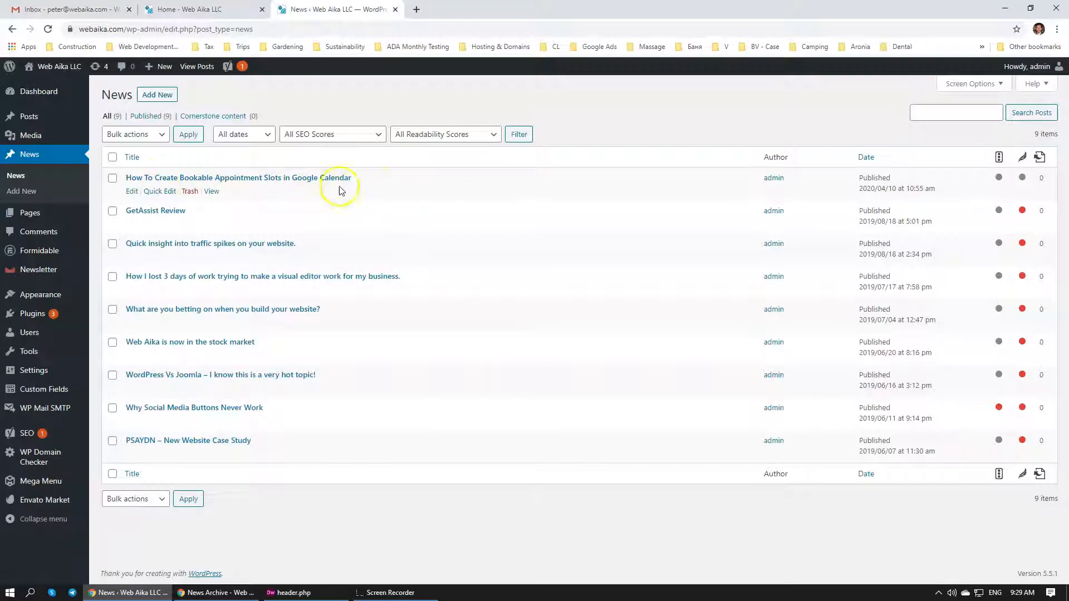
pyautogui.click(207, 594)
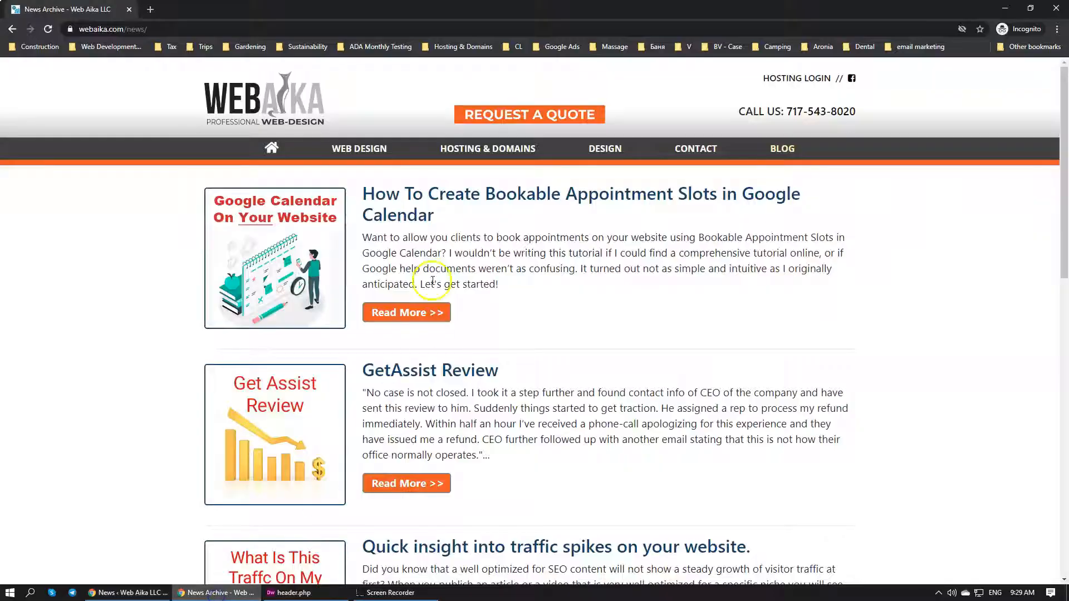
pyautogui.scroll(-15, 432, 312)
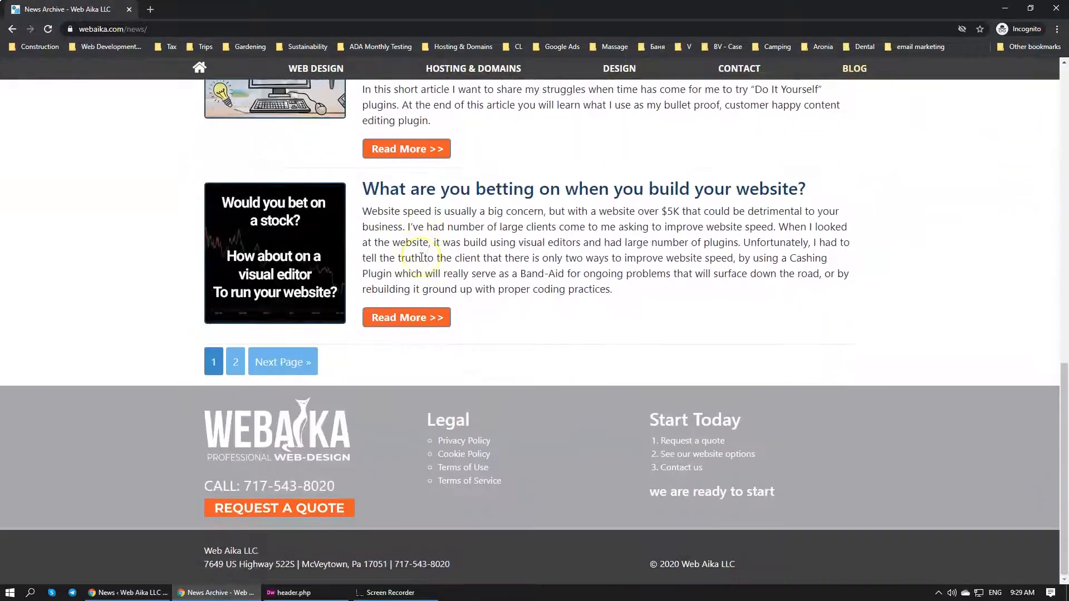
pyautogui.scroll(15, 421, 258)
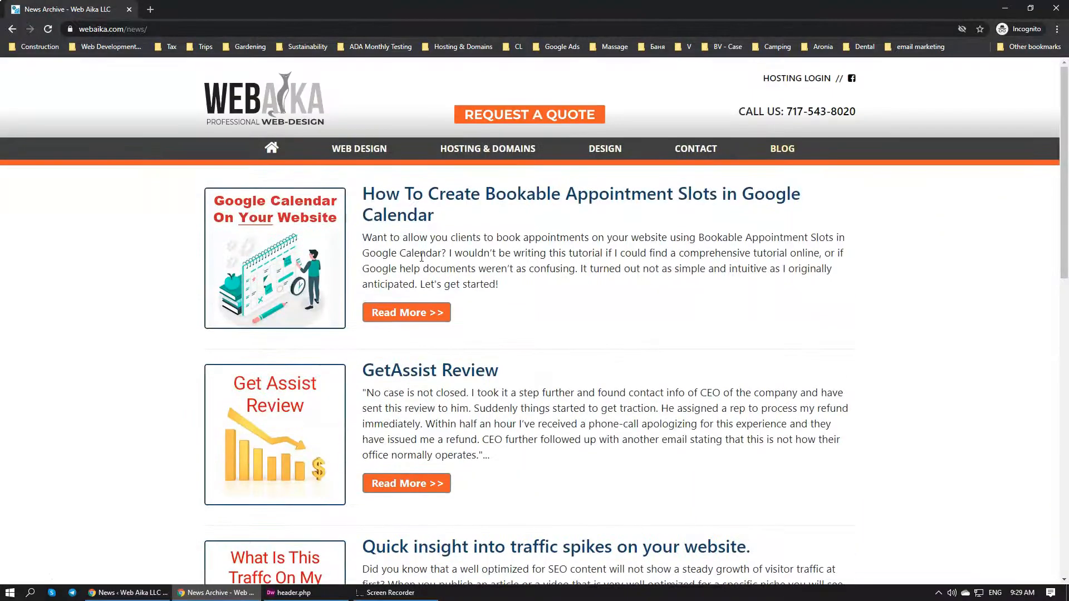
pyautogui.scroll(-2, 422, 257)
pyautogui.scroll(2, 424, 258)
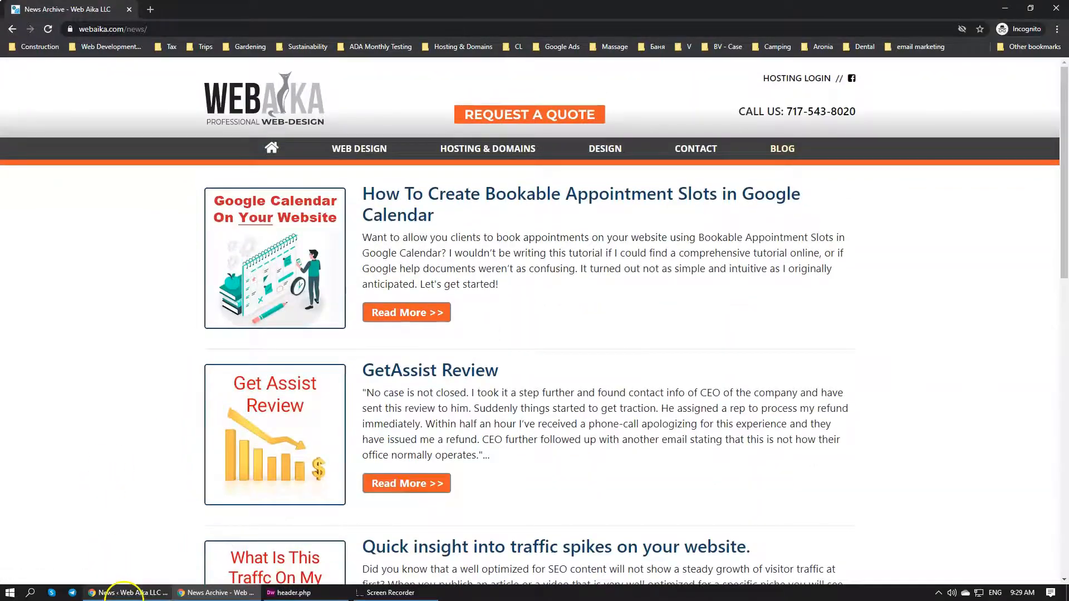
pyautogui.click(127, 593)
pyautogui.click(214, 593)
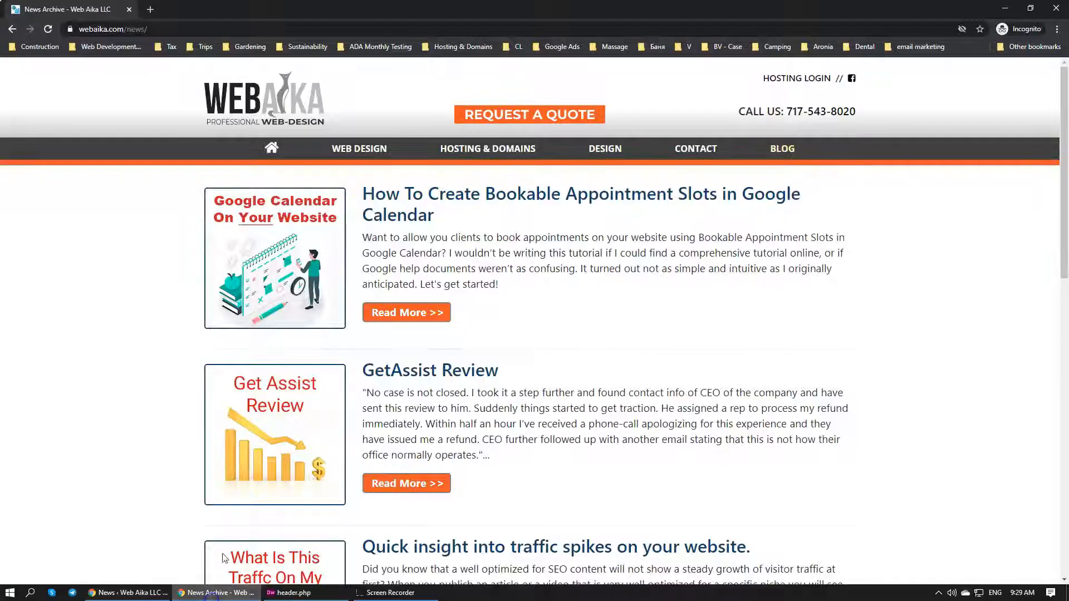
pyautogui.click(374, 195)
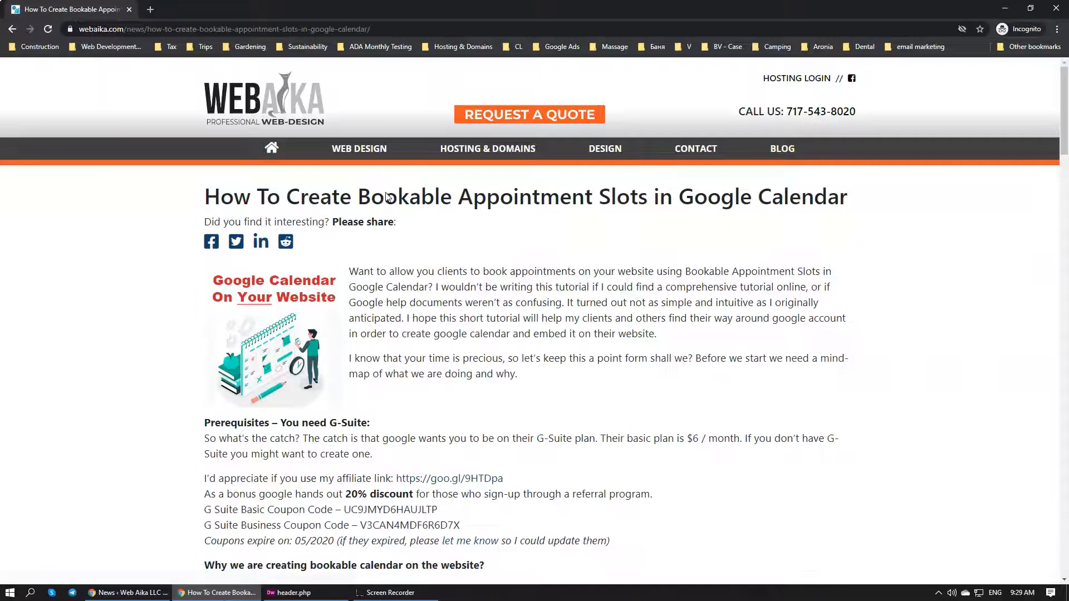
pyautogui.scroll(-10, 568, 378)
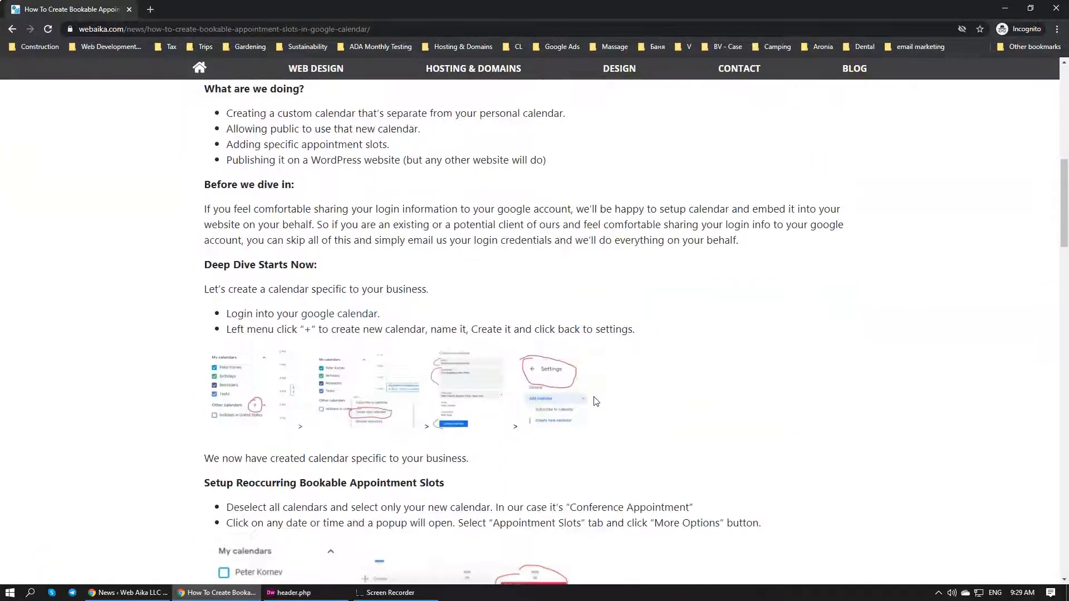
pyautogui.scroll(-5, 593, 401)
pyautogui.scroll(20, 592, 389)
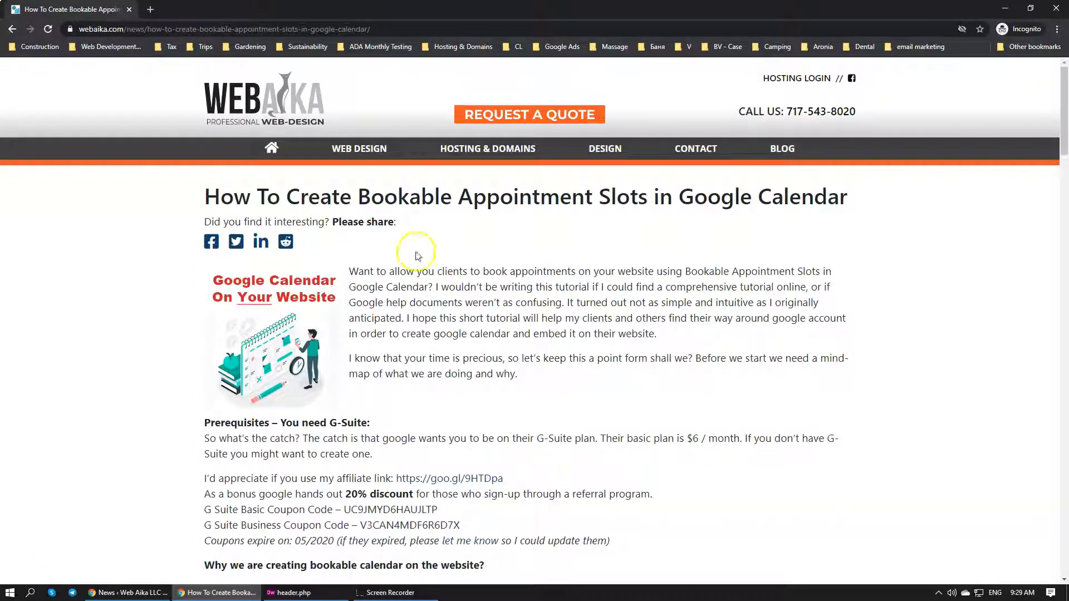
pyautogui.moveTo(417, 192); pyautogui.dragTo(827, 195)
pyautogui.click(538, 273)
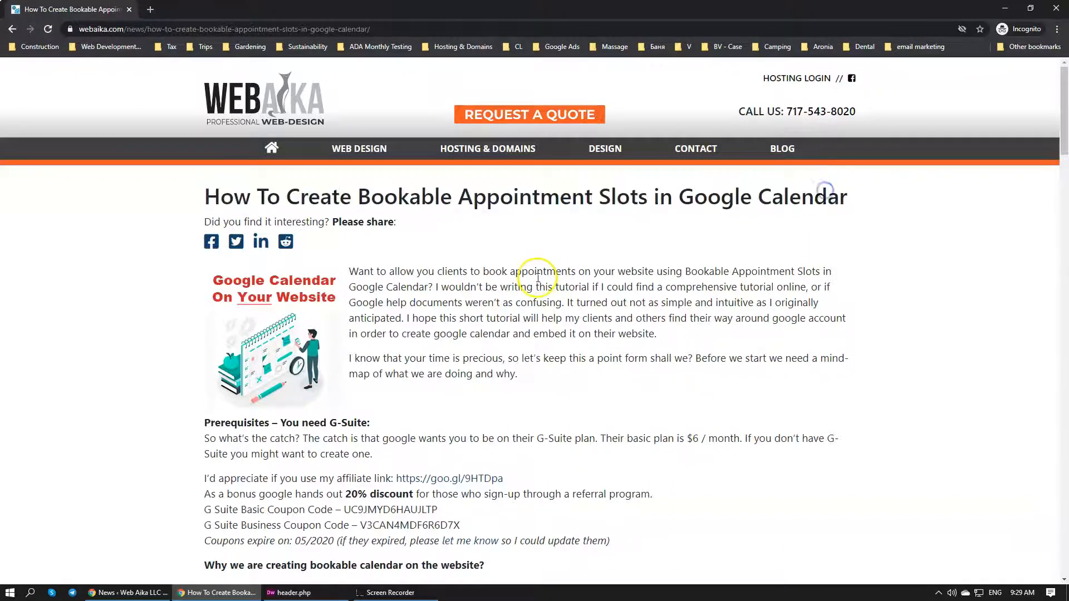
pyautogui.scroll(-15, 514, 350)
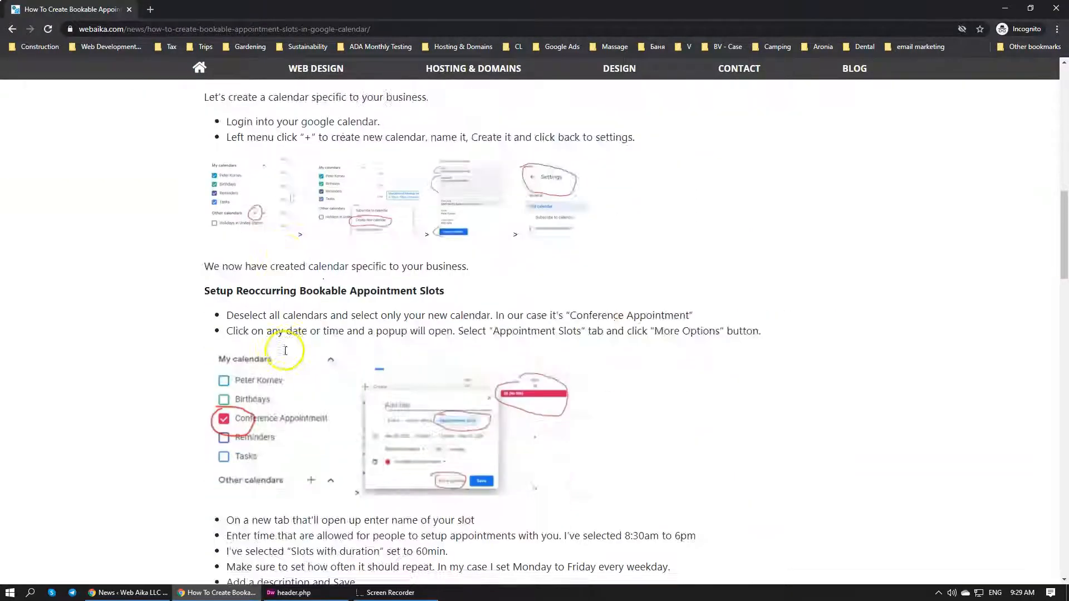
pyautogui.scroll(-15, 284, 369)
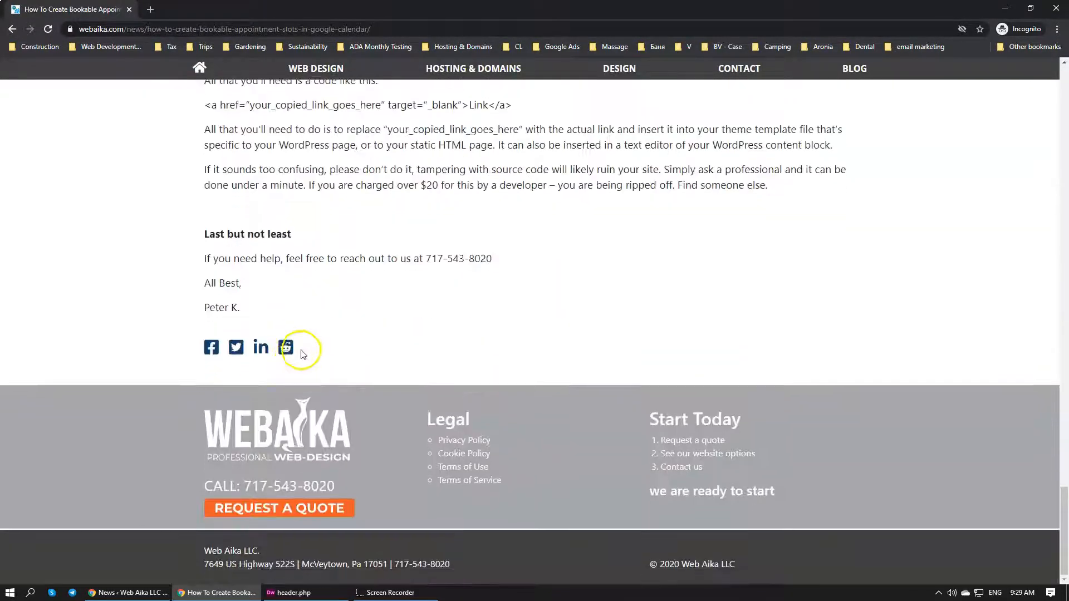
pyautogui.scroll(5, 328, 294)
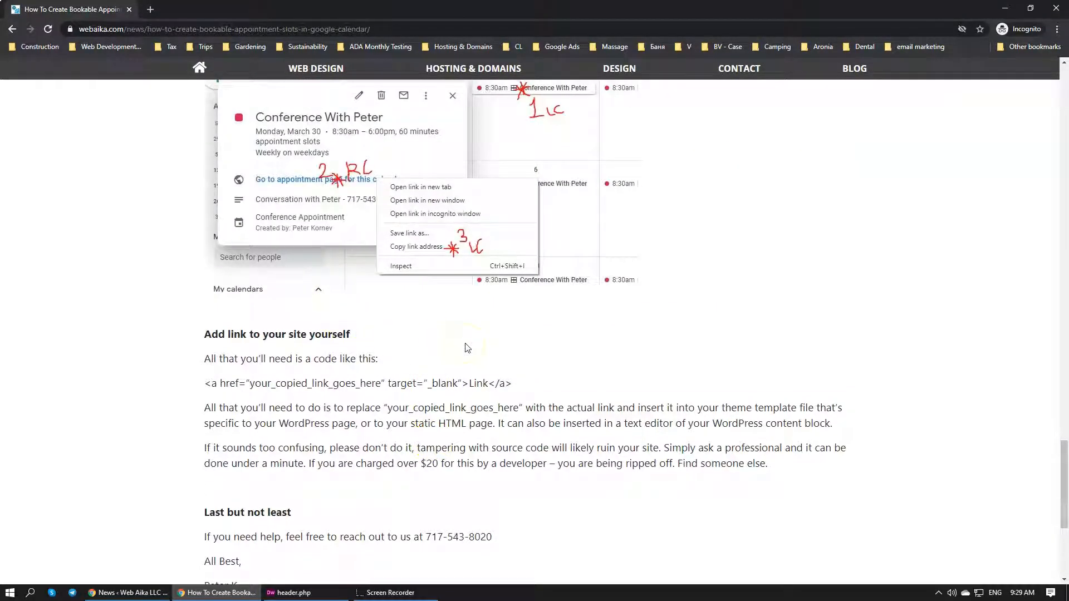
pyautogui.scroll(1, 471, 444)
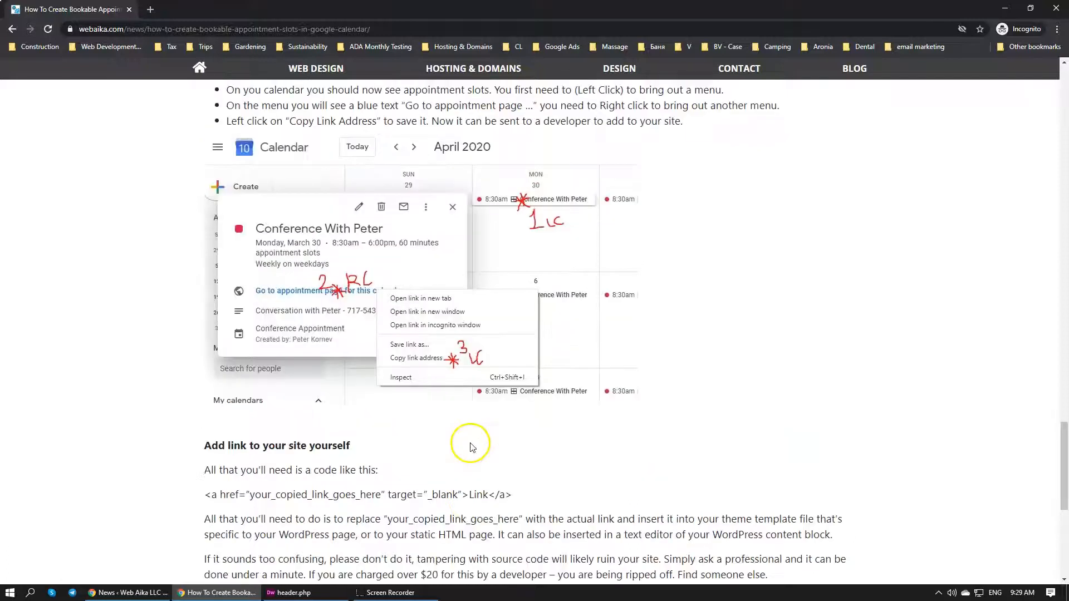
pyautogui.scroll(20, 471, 444)
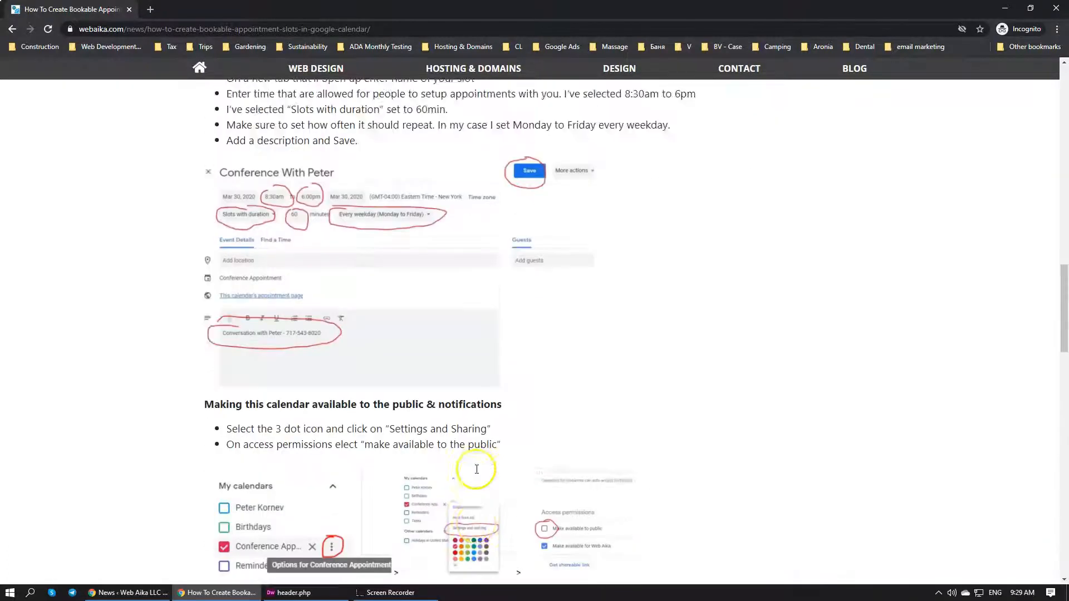
pyautogui.scroll(12, 476, 469)
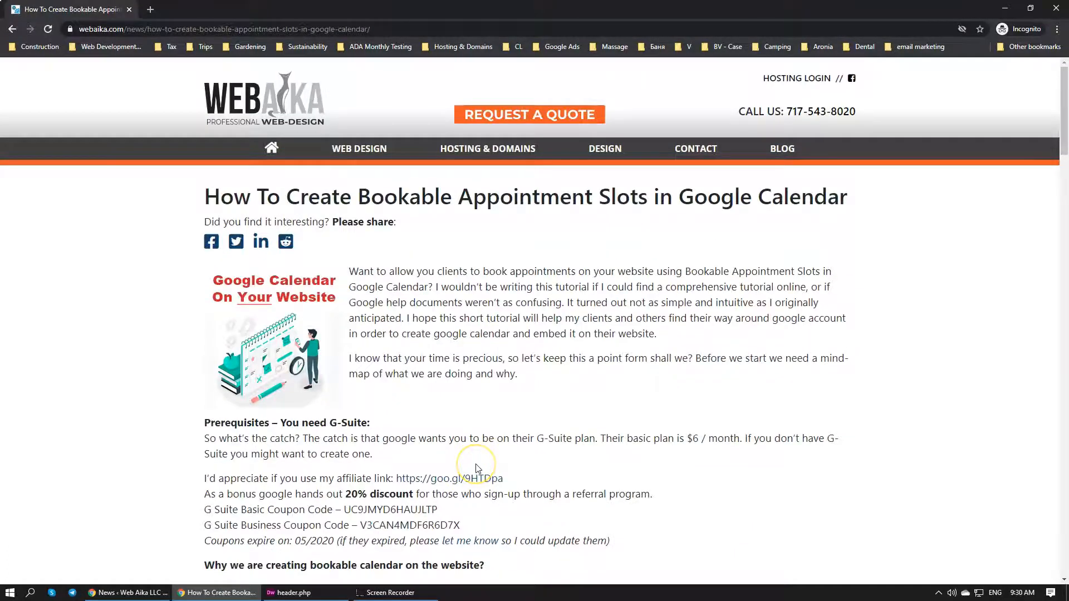
pyautogui.scroll(-20, 477, 468)
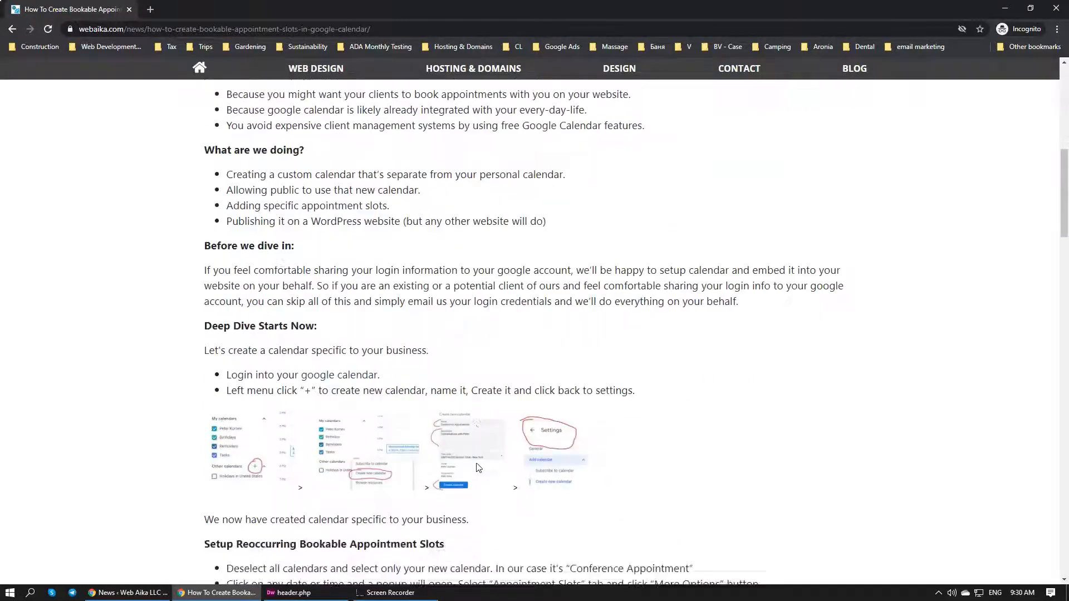
pyautogui.scroll(-20, 479, 468)
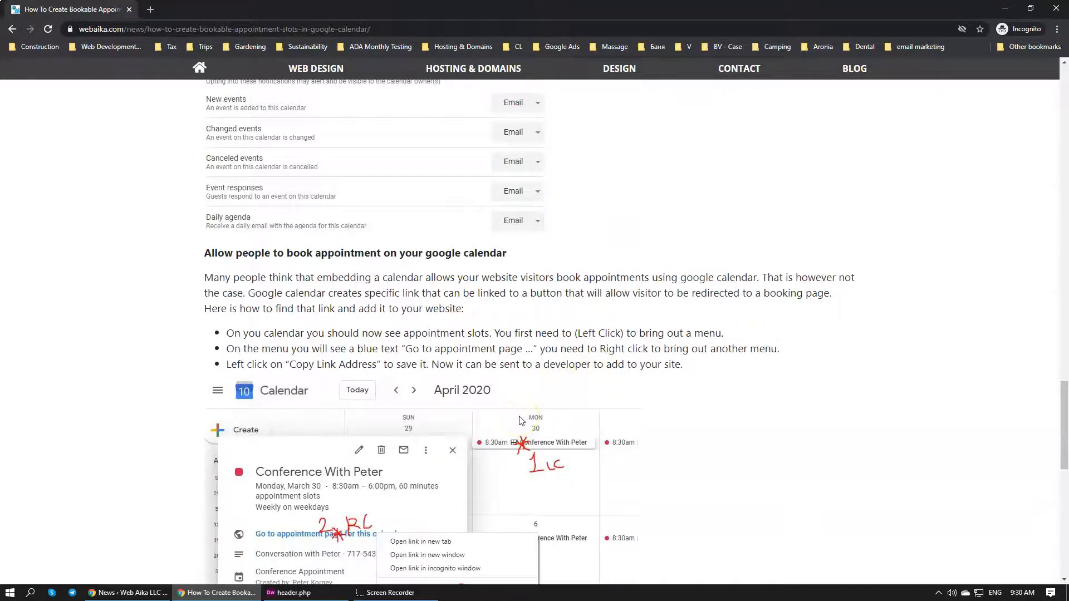
pyautogui.scroll(-15, 521, 422)
pyautogui.scroll(2, 521, 421)
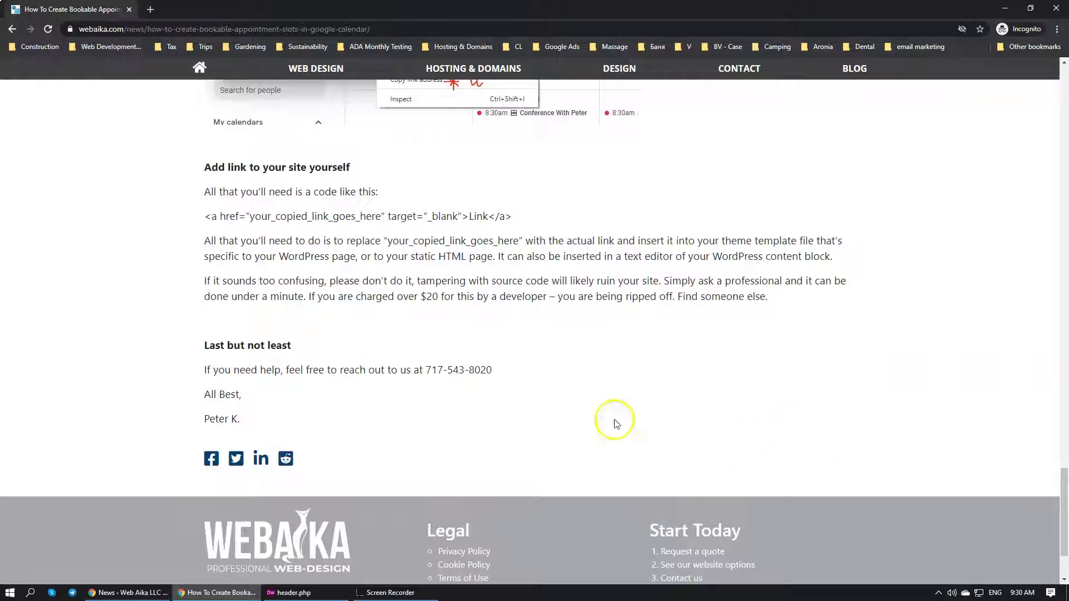
pyautogui.scroll(15, 552, 399)
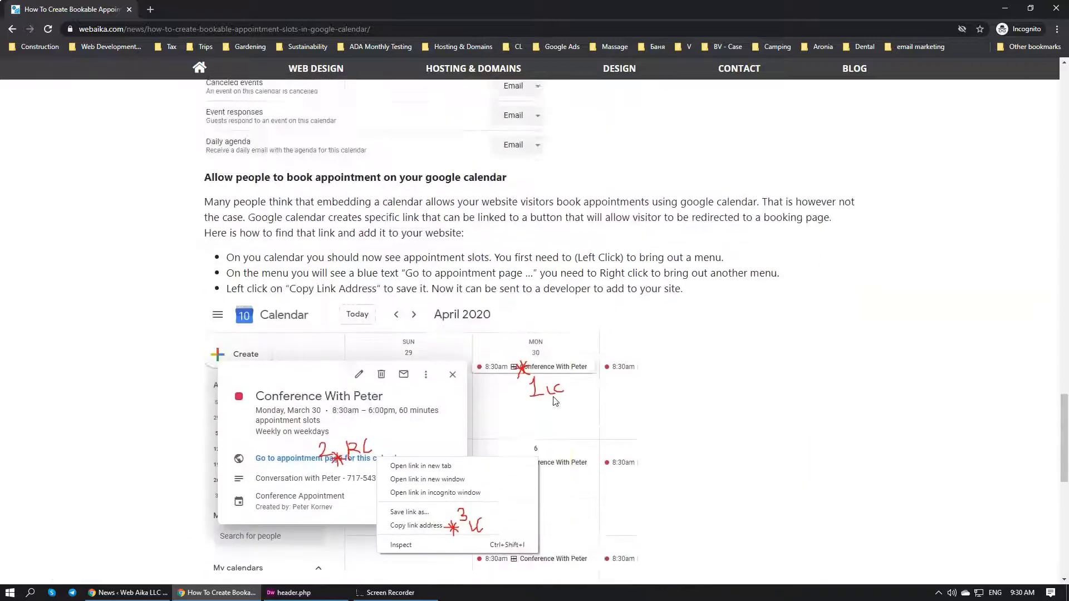
pyautogui.scroll(15, 555, 402)
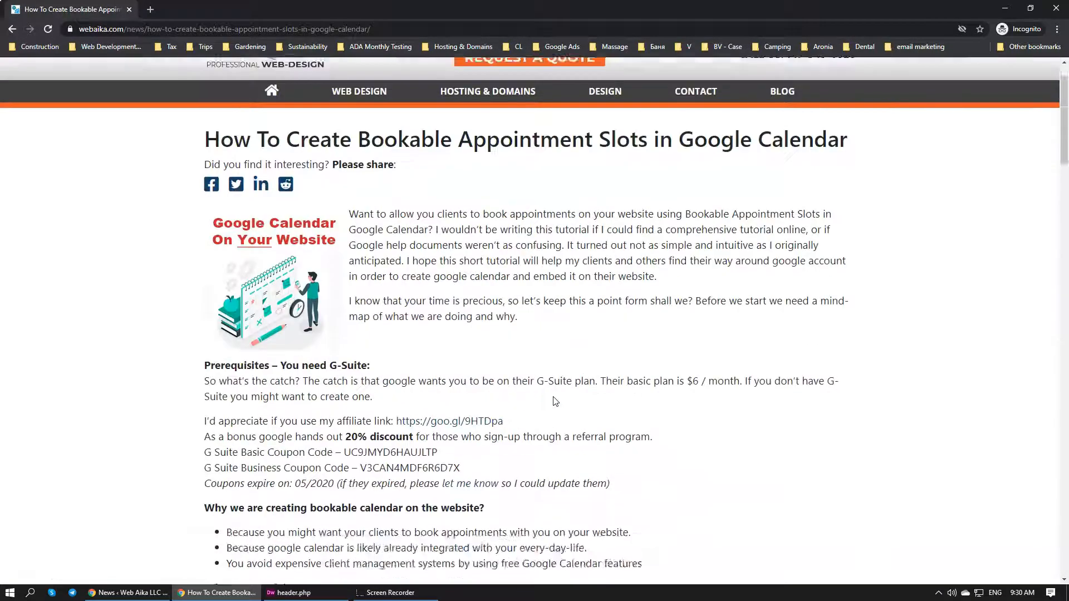
# Return to the published Google Calendar article and choose its Facebook share icon
pyautogui.click(130, 592)
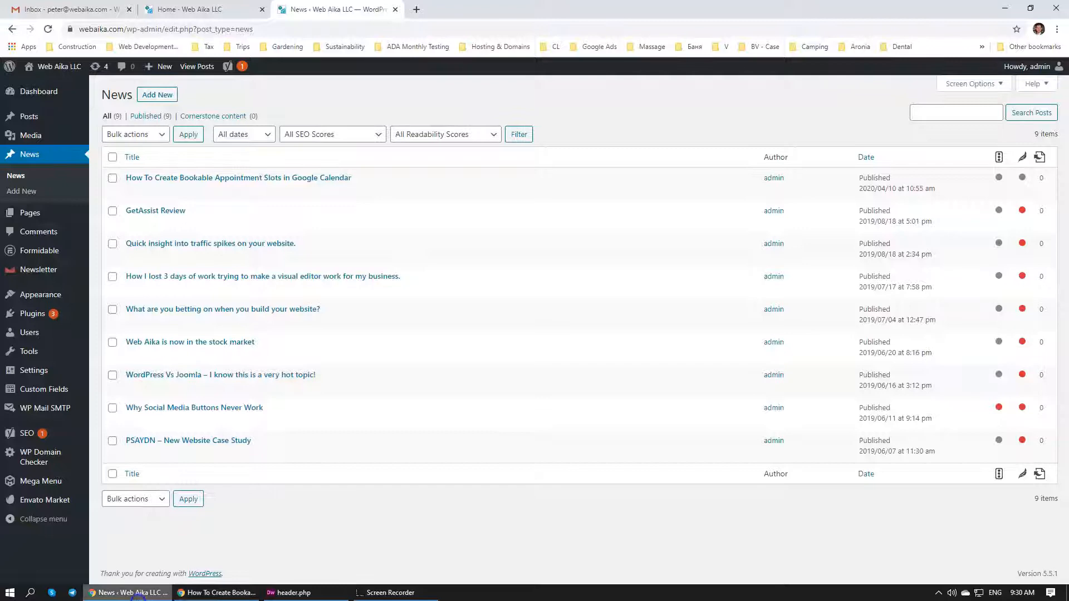
pyautogui.click(222, 592)
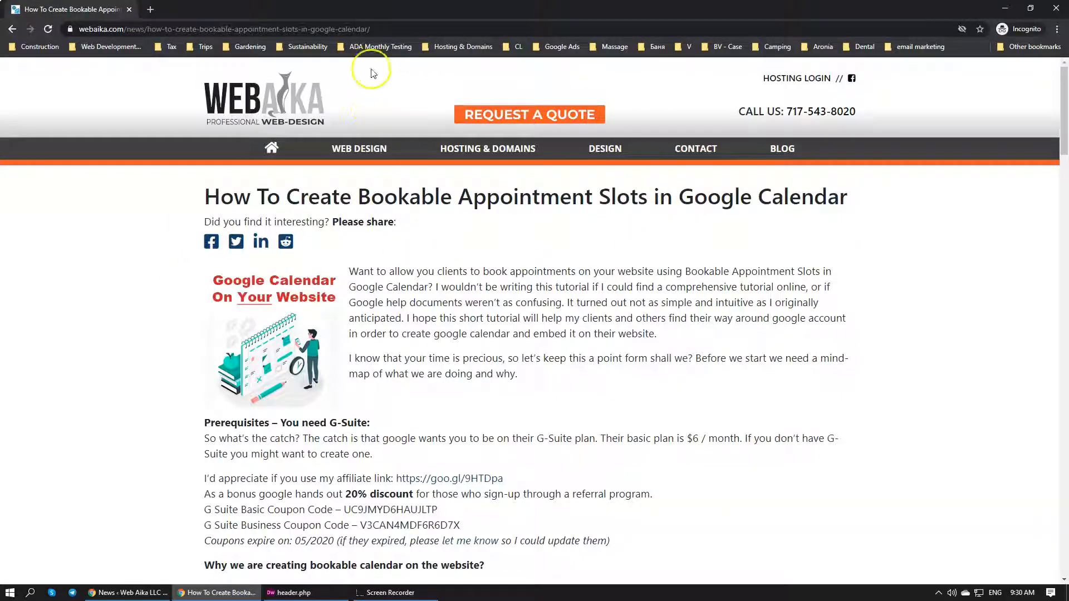
pyautogui.click(413, 31)
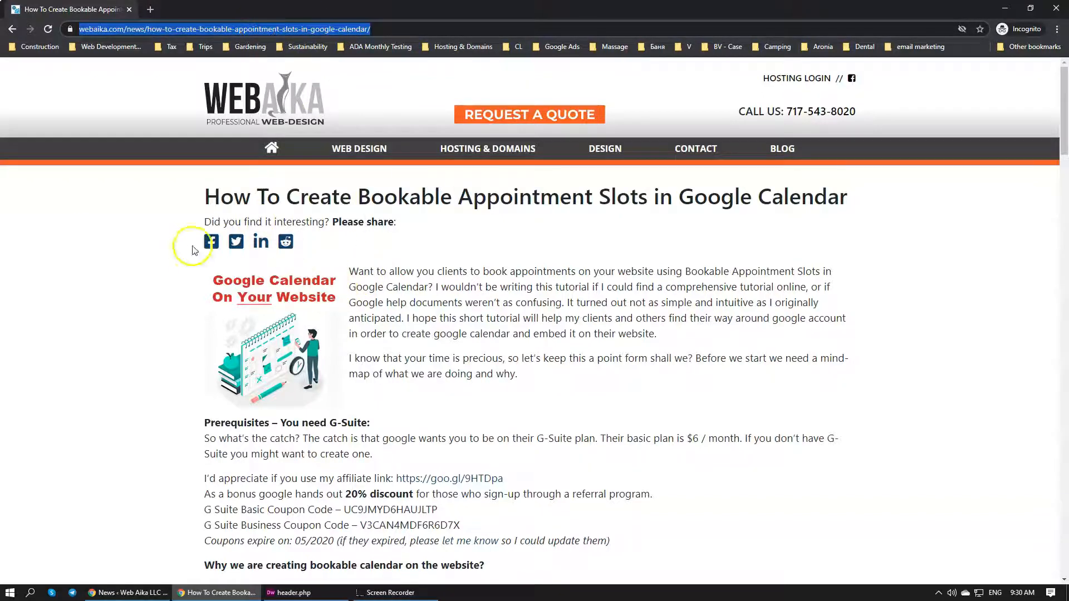
pyautogui.click(211, 242)
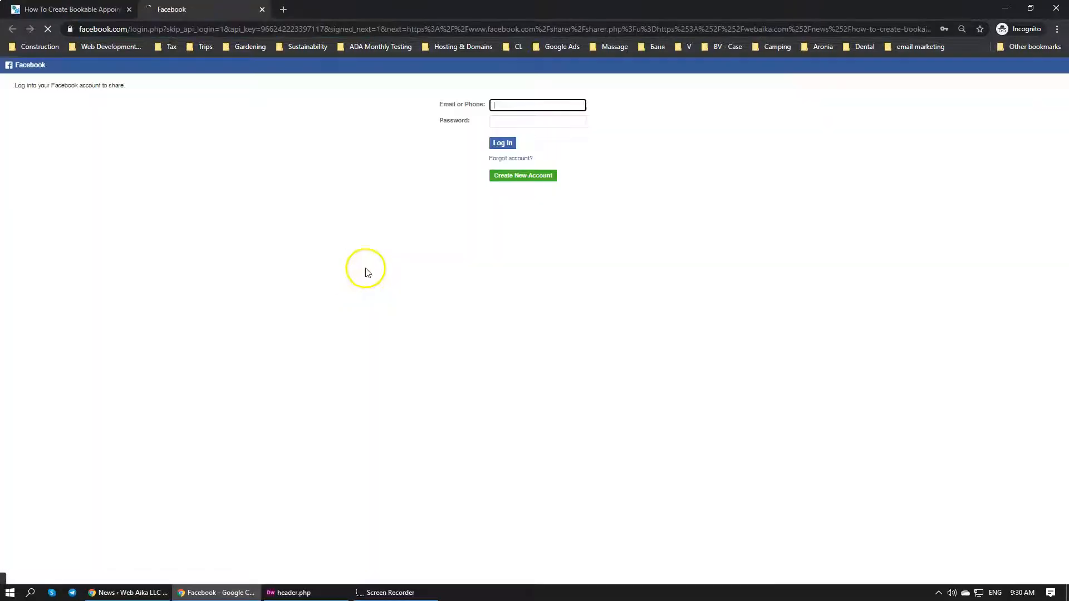
# Log in to Facebook with the saved credentials and two-factor code, remembering this browser
pyautogui.click(512, 104)
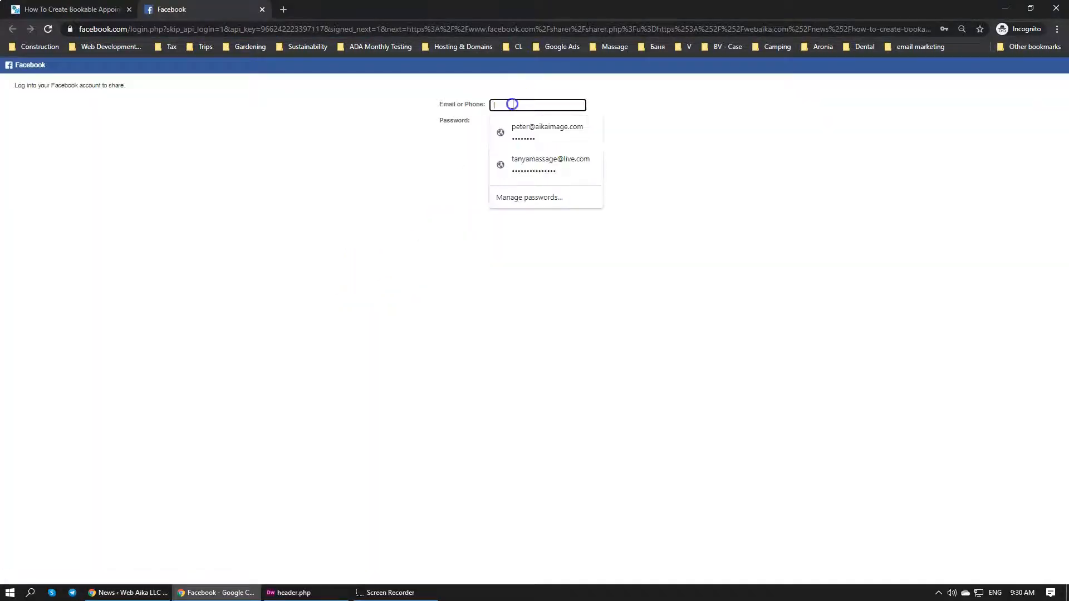
pyautogui.click(564, 124)
pyautogui.click(507, 144)
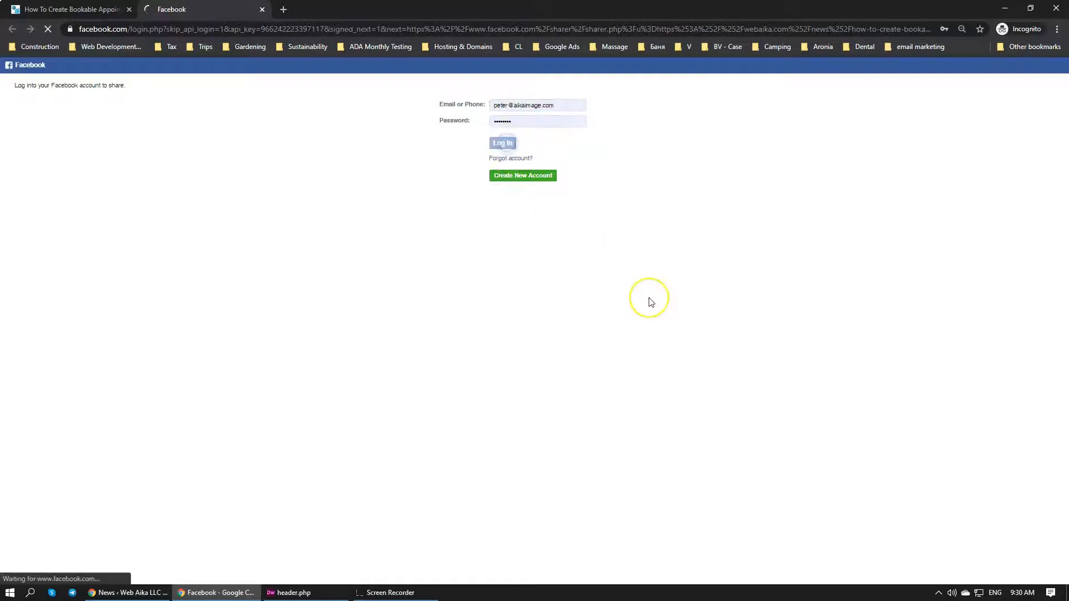
pyautogui.click(76, 7)
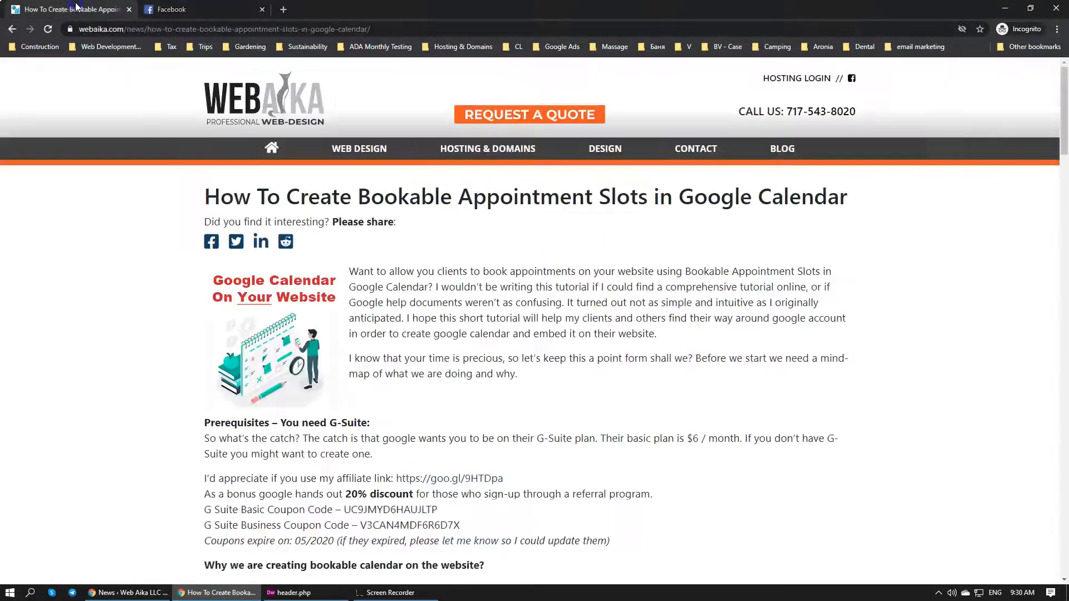
pyautogui.click(207, 240)
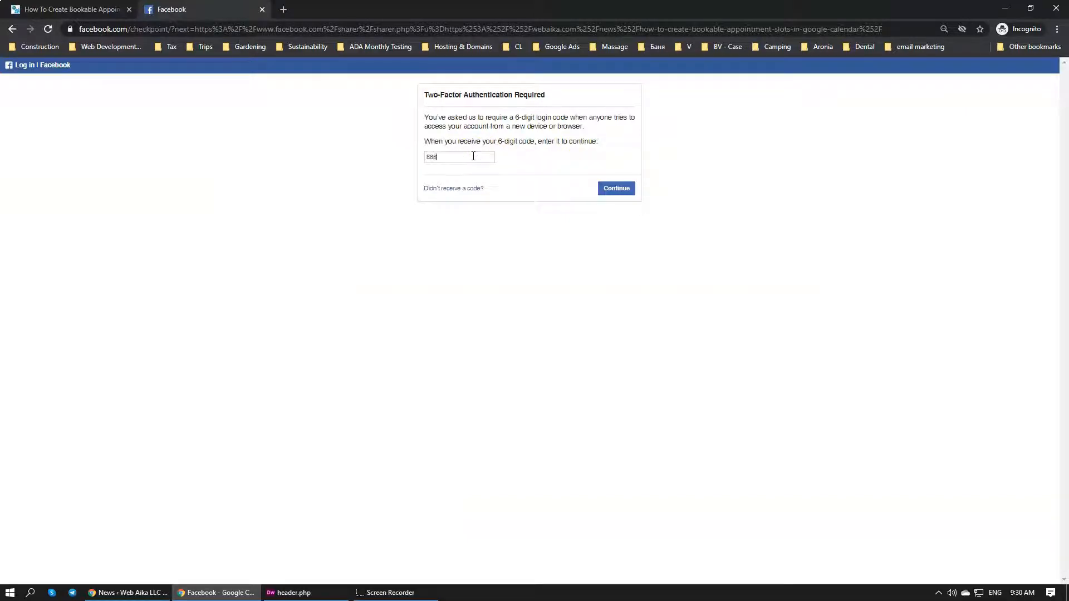
pyautogui.press('Return')
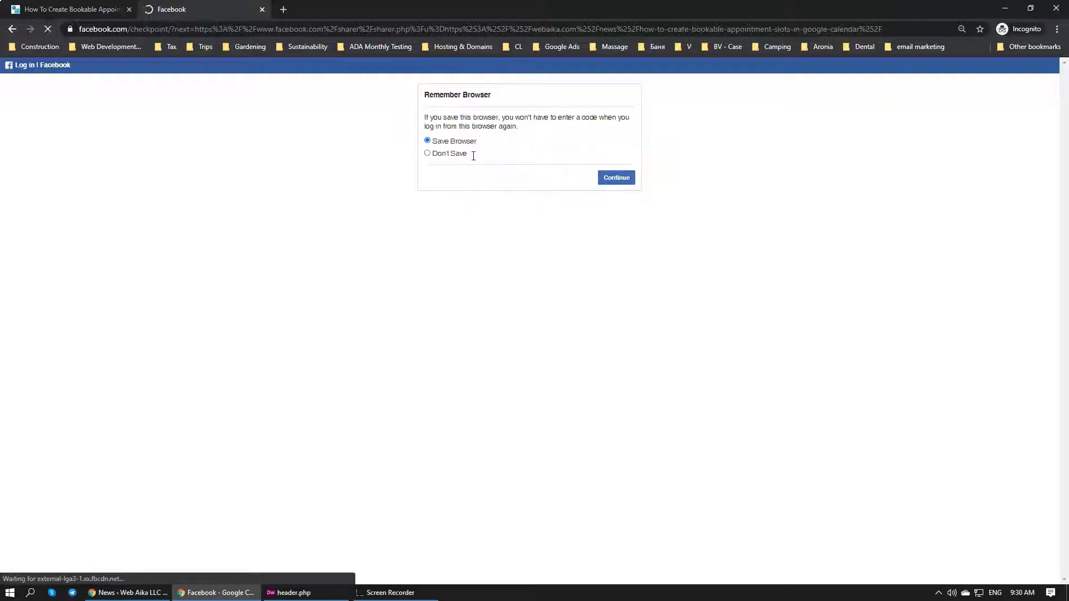
pyautogui.click(626, 180)
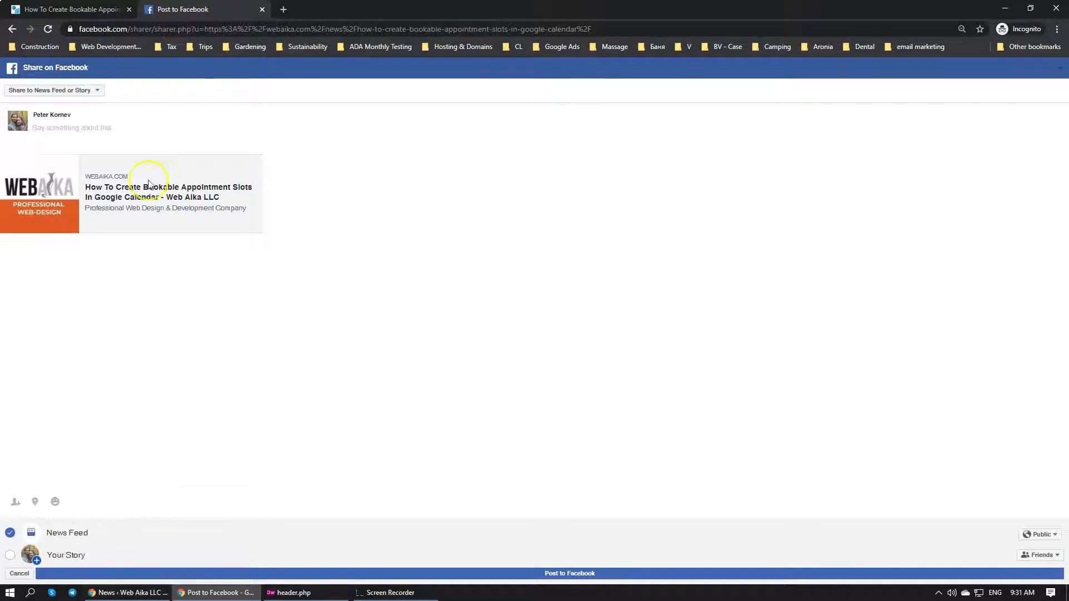
# Write a message describing the link as a new test blog post
pyautogui.click(133, 135)
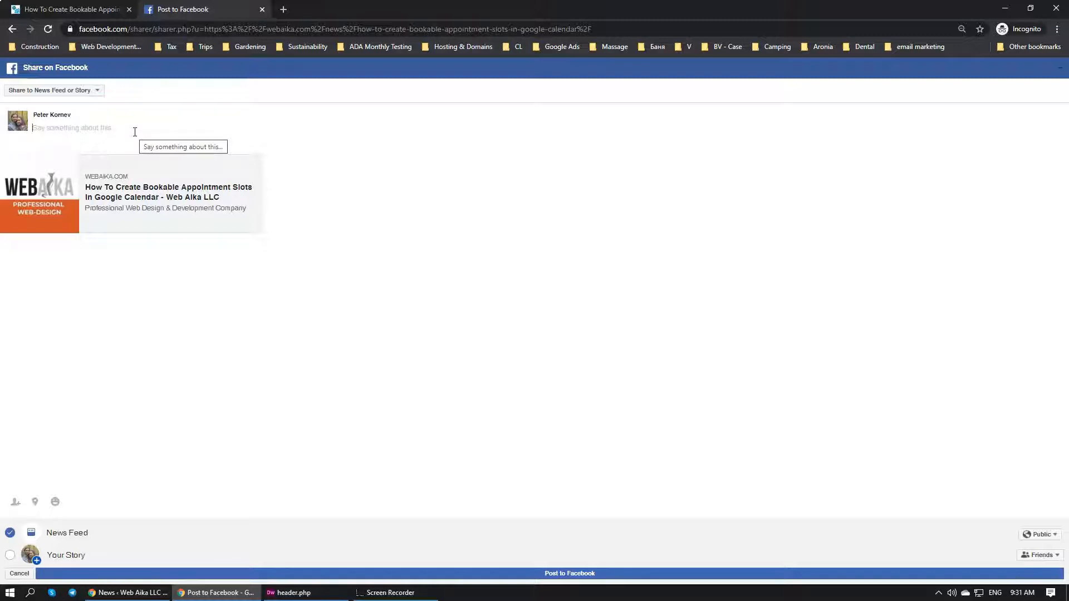
pyautogui.write('TH')
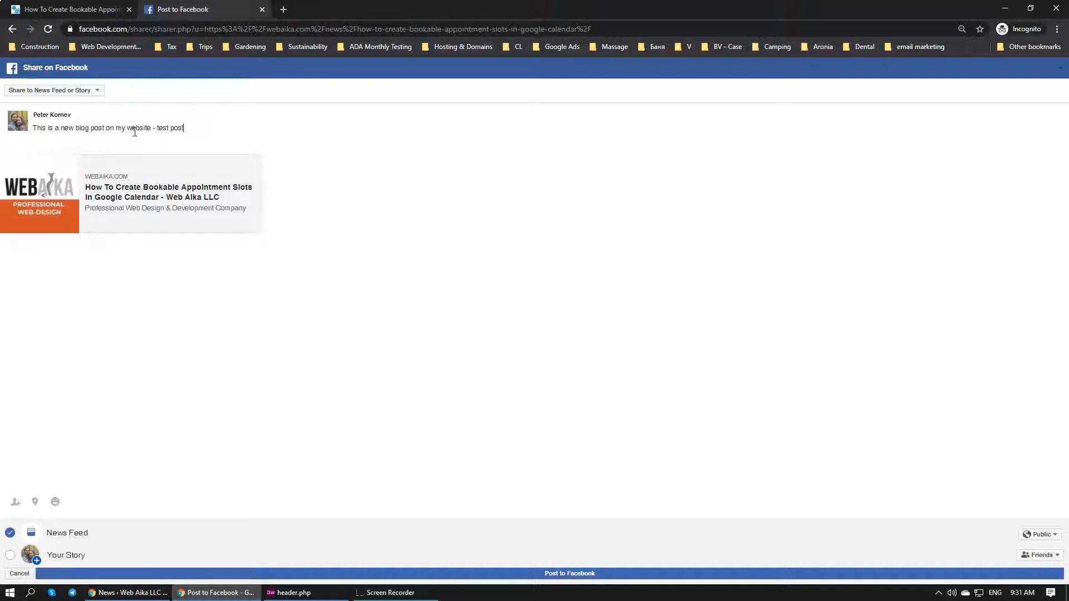
pyautogui.click(143, 131)
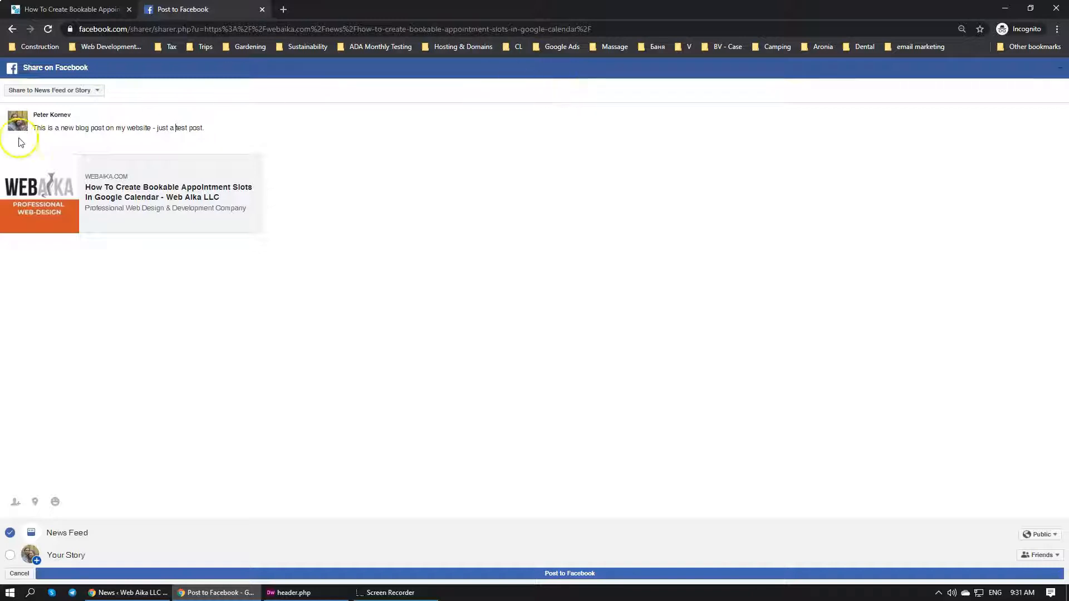
# Share it on the managed Web Aika page and post it to Facebook
pyautogui.click(49, 92)
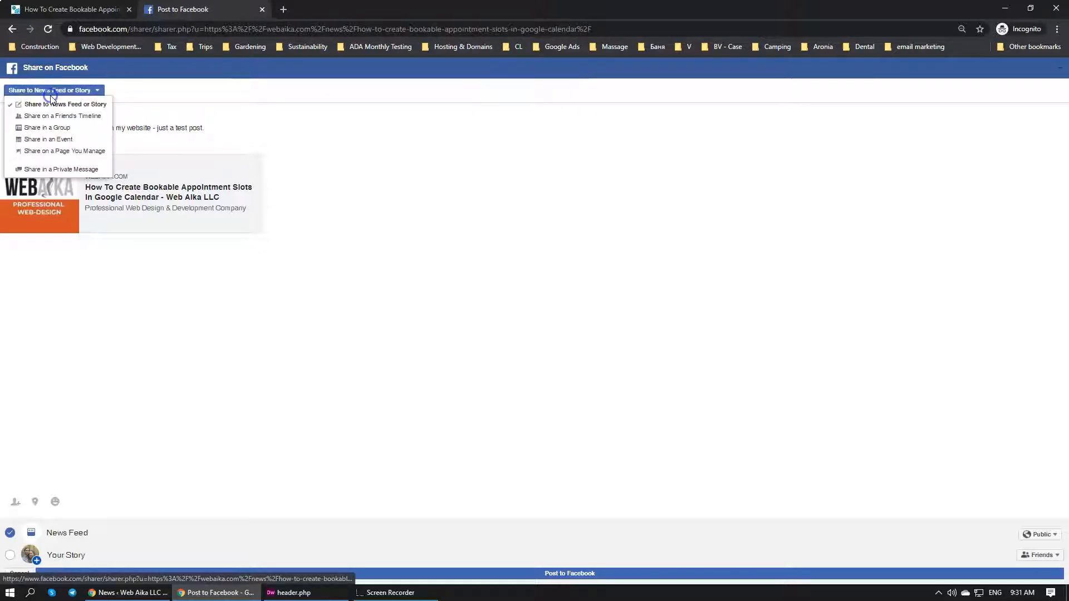
pyautogui.click(82, 152)
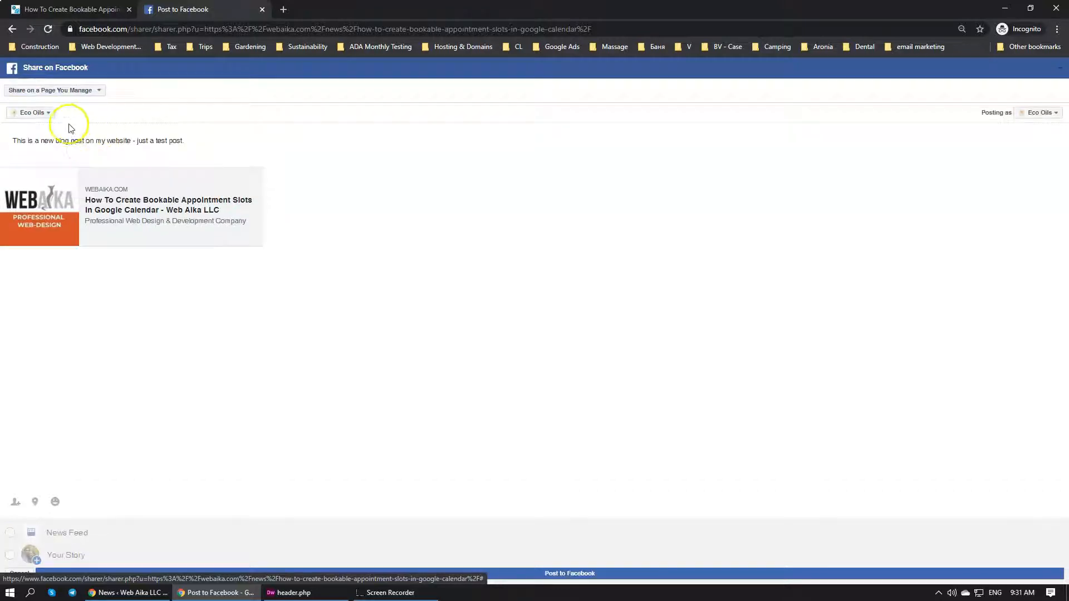
pyautogui.click(39, 112)
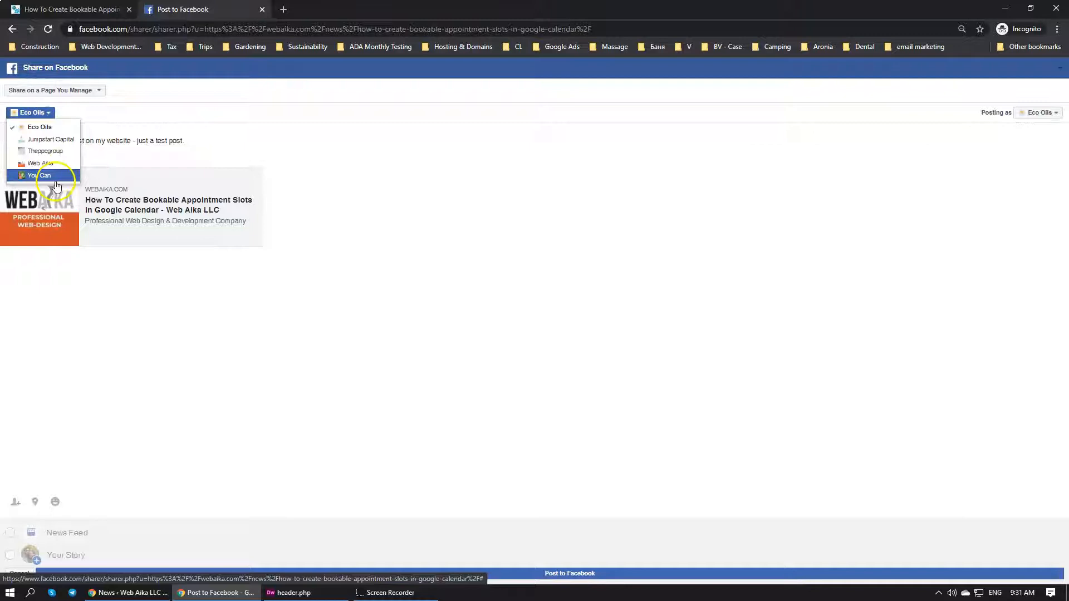
pyautogui.click(39, 169)
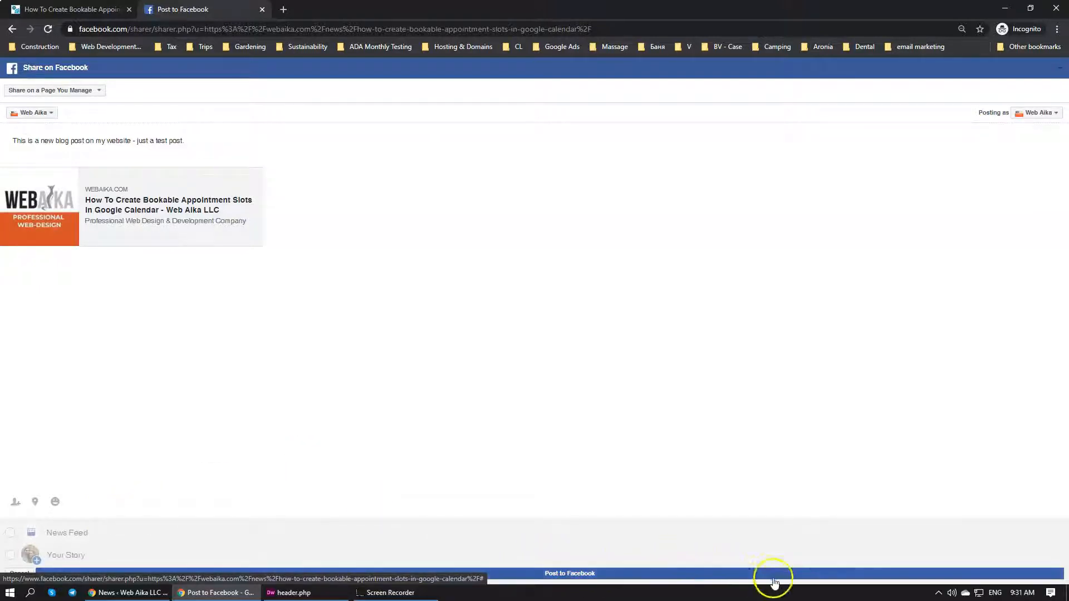
pyautogui.click(603, 574)
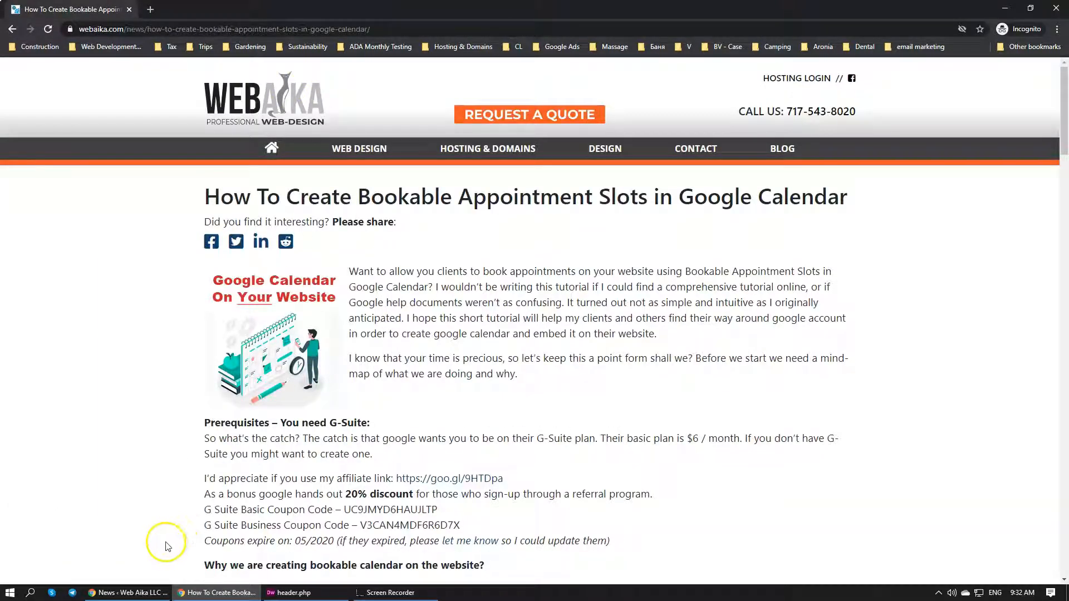
# Open the live News Archive, scroll down and go to page 2
pyautogui.moveTo(128, 593)
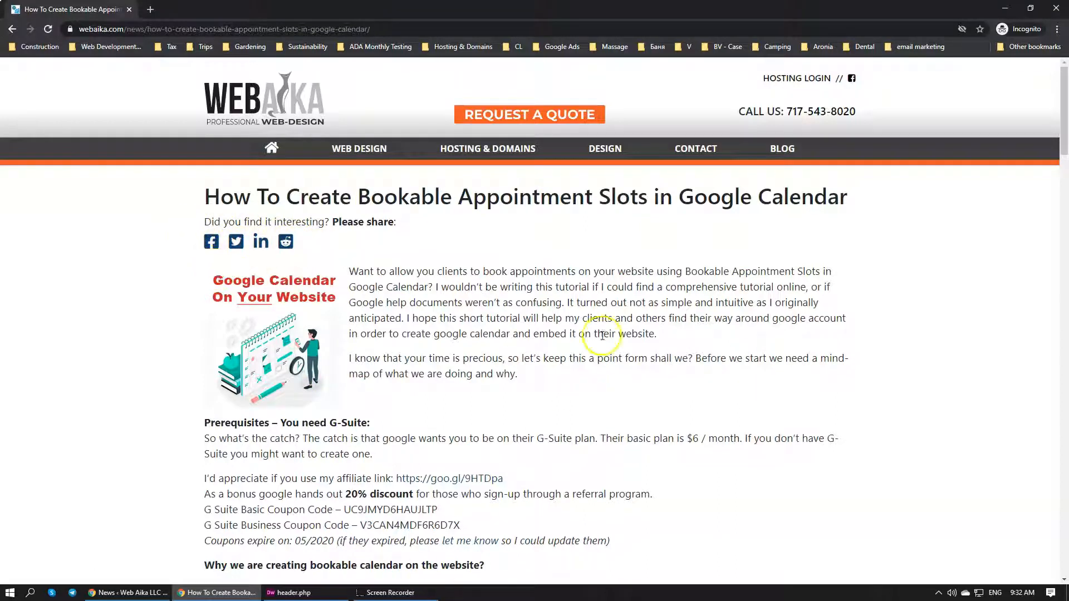
pyautogui.click(778, 148)
pyautogui.scroll(-4, 559, 318)
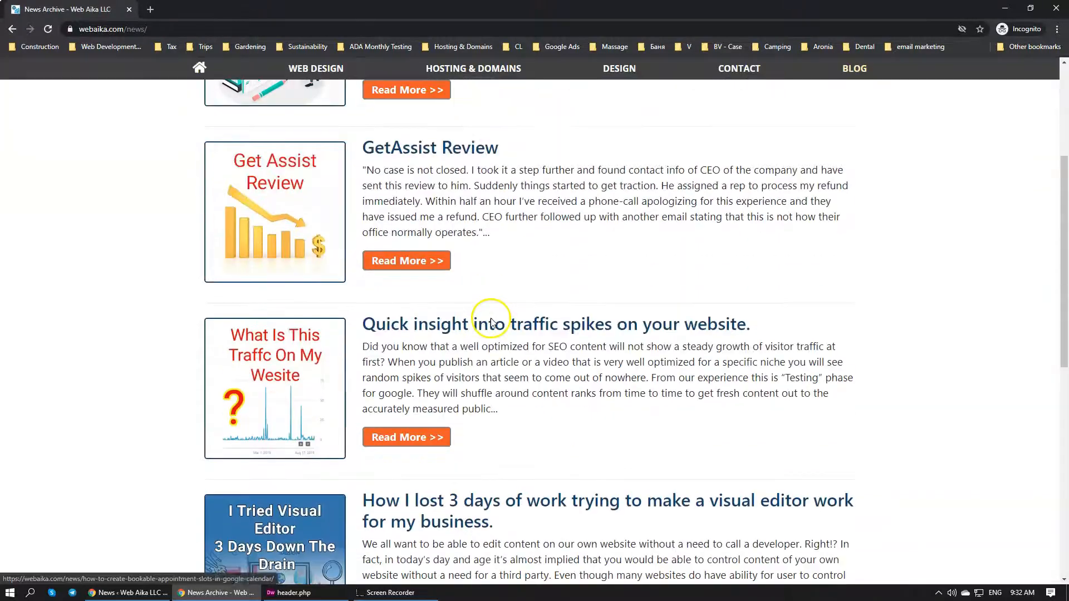
pyautogui.scroll(-4, 492, 323)
pyautogui.scroll(-5, 492, 317)
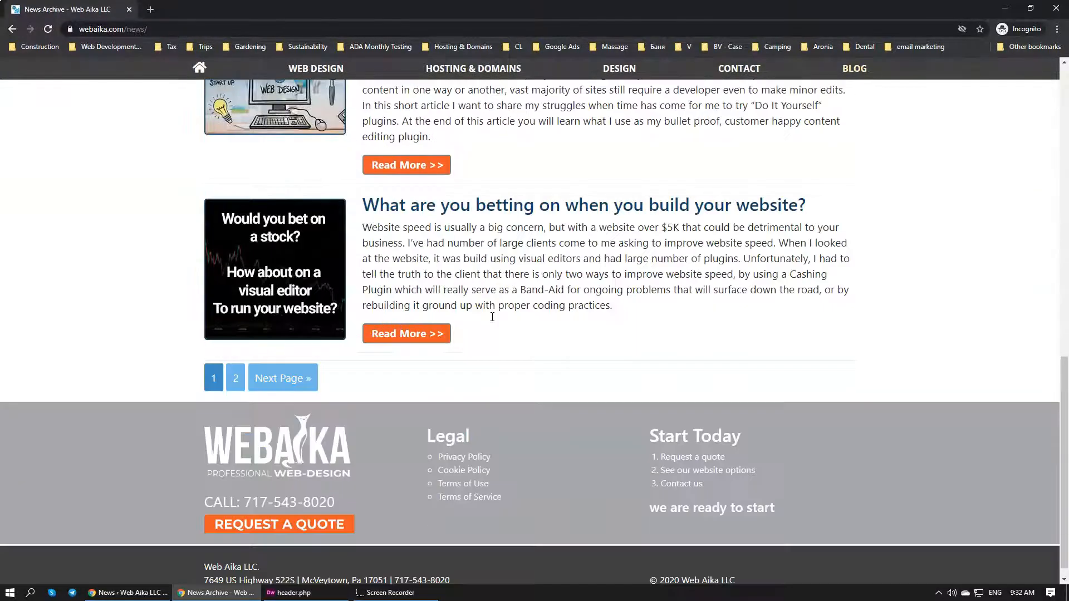
pyautogui.scroll(-1, 493, 317)
pyautogui.click(236, 367)
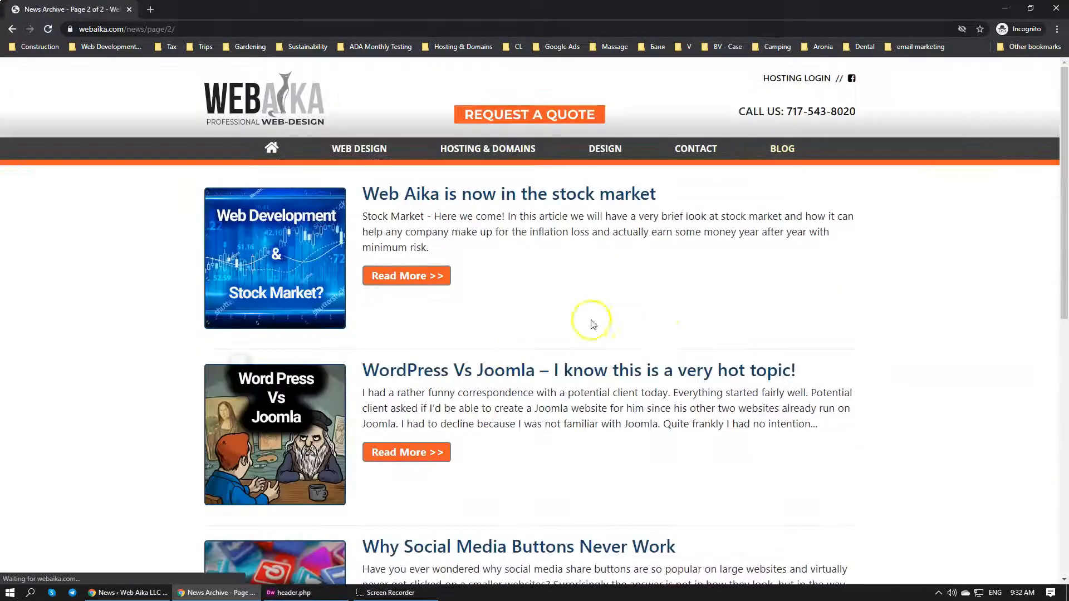
# Read the 'Why Social Media Buttons Never Work' article, then return to the BLOG listing
pyautogui.scroll(-8, 646, 352)
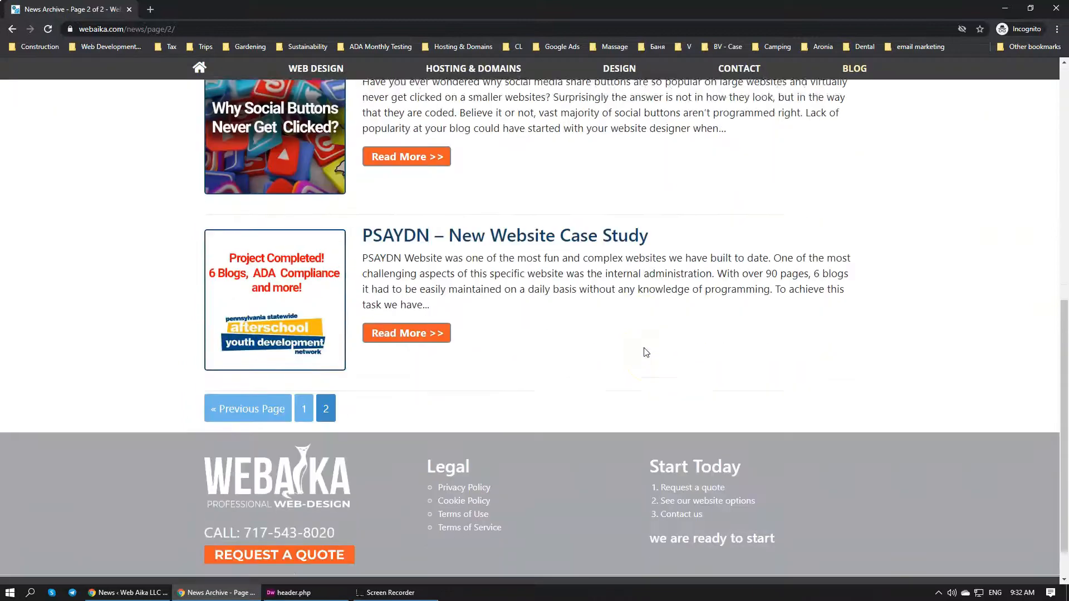
pyautogui.scroll(3, 646, 352)
pyautogui.click(439, 214)
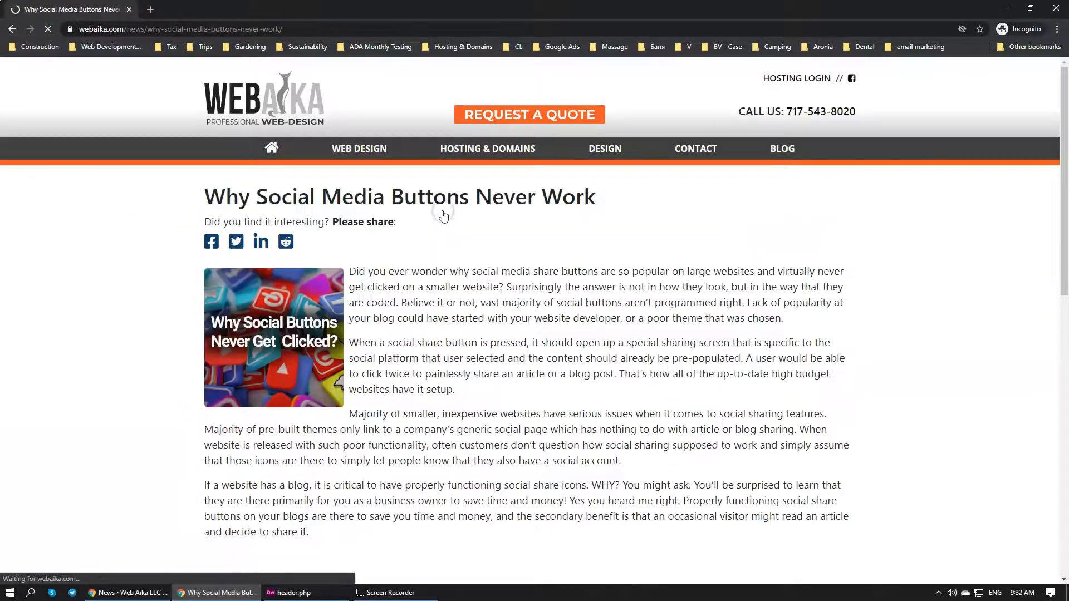
pyautogui.scroll(-9, 572, 472)
pyautogui.scroll(-2, 572, 472)
pyautogui.scroll(11, 583, 349)
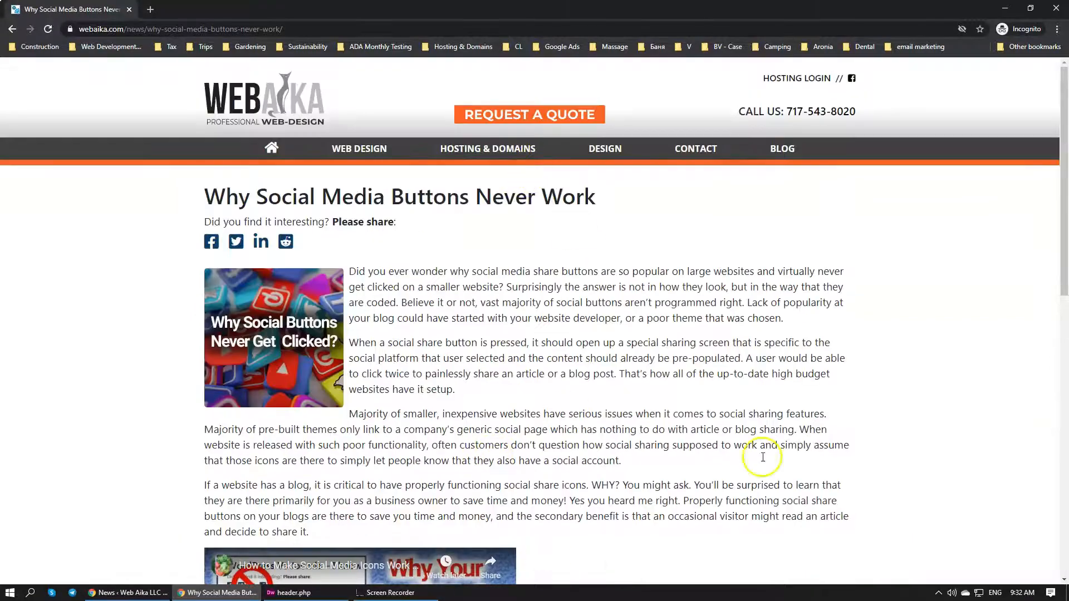
pyautogui.scroll(-4, 508, 526)
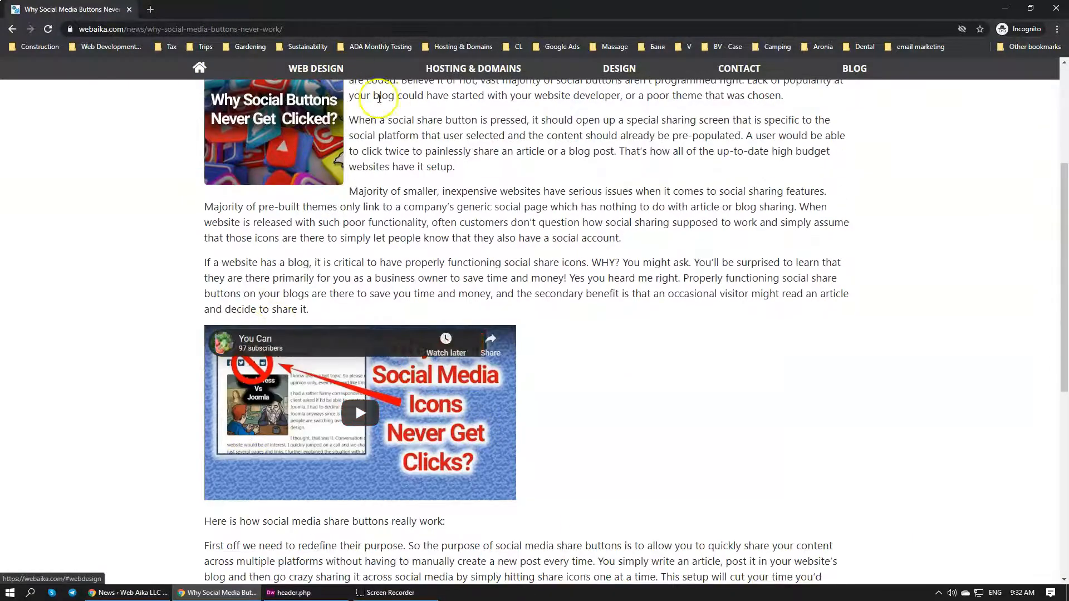
pyautogui.scroll(4, 596, 217)
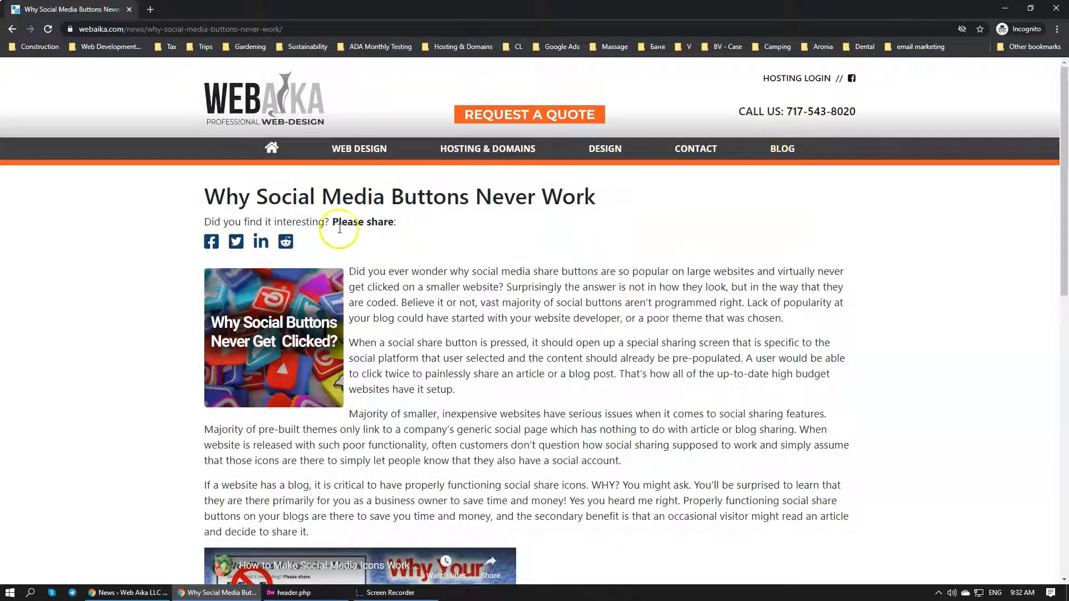
pyautogui.click(782, 149)
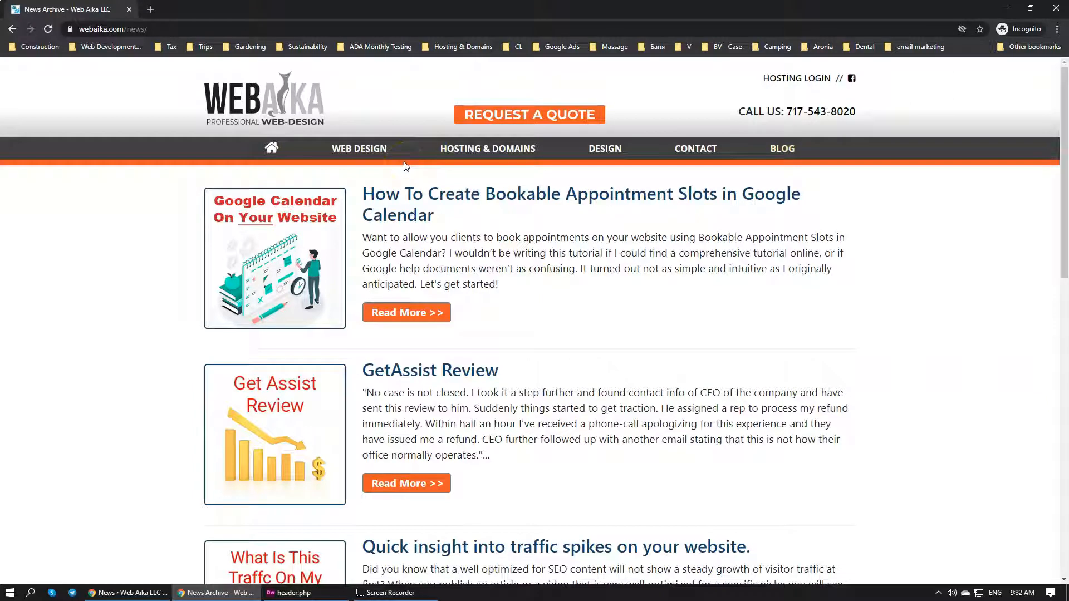
# Start a new News post titled 'New Blog Post', then bring the live archive window back
pyautogui.click(129, 592)
pyautogui.click(22, 158)
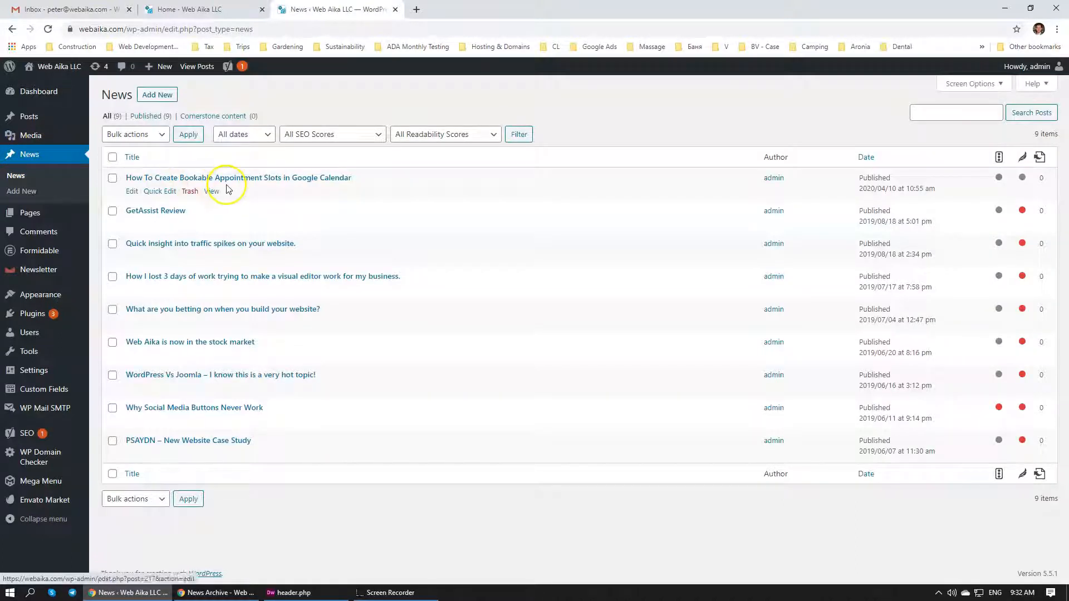
pyautogui.click(165, 97)
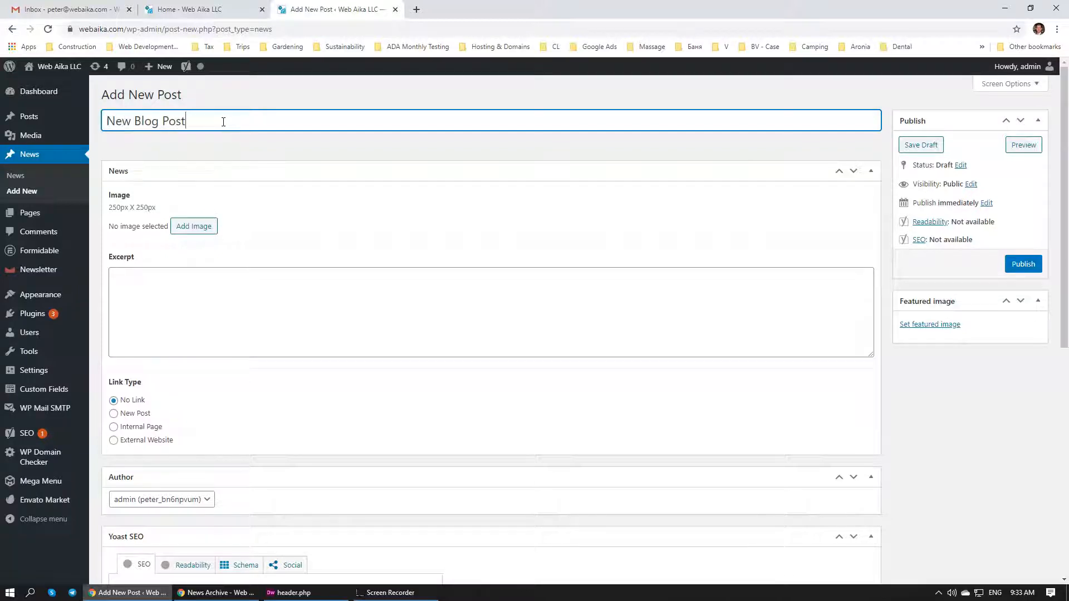
pyautogui.click(180, 283)
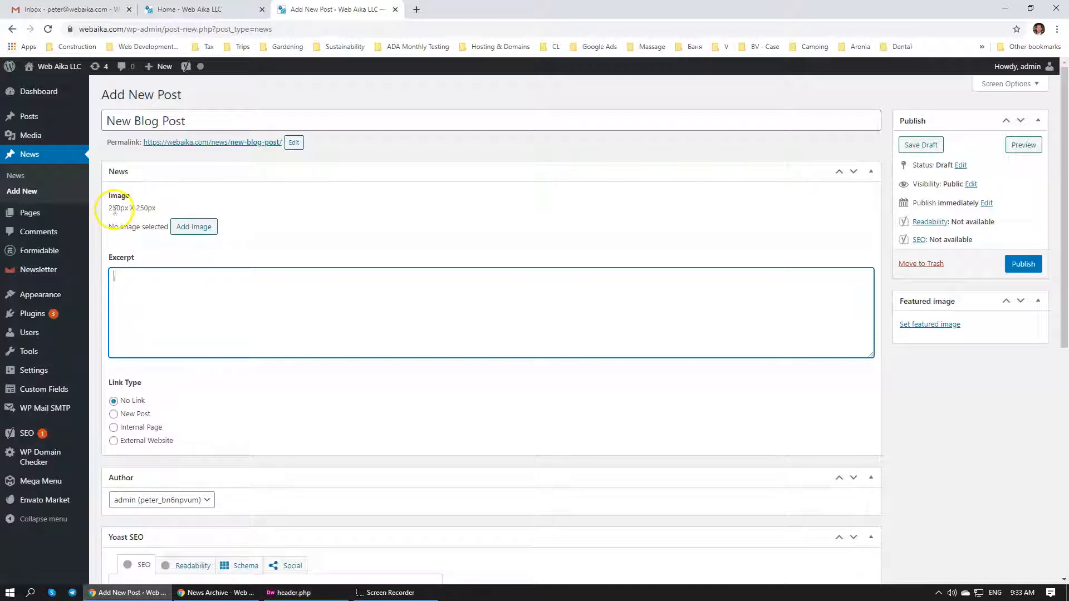
pyautogui.click(114, 209)
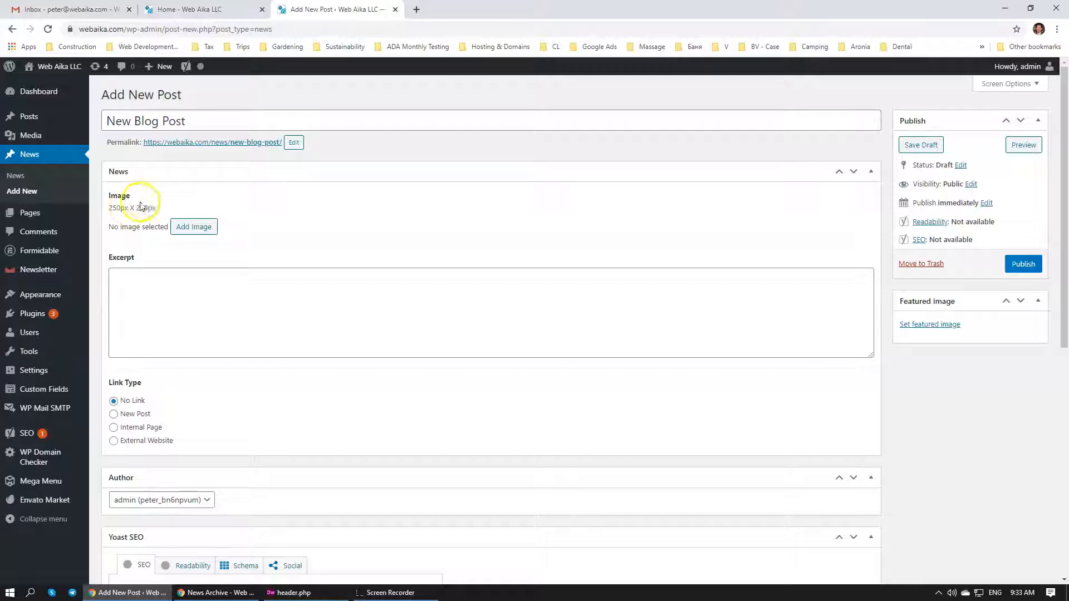
pyautogui.click(225, 594)
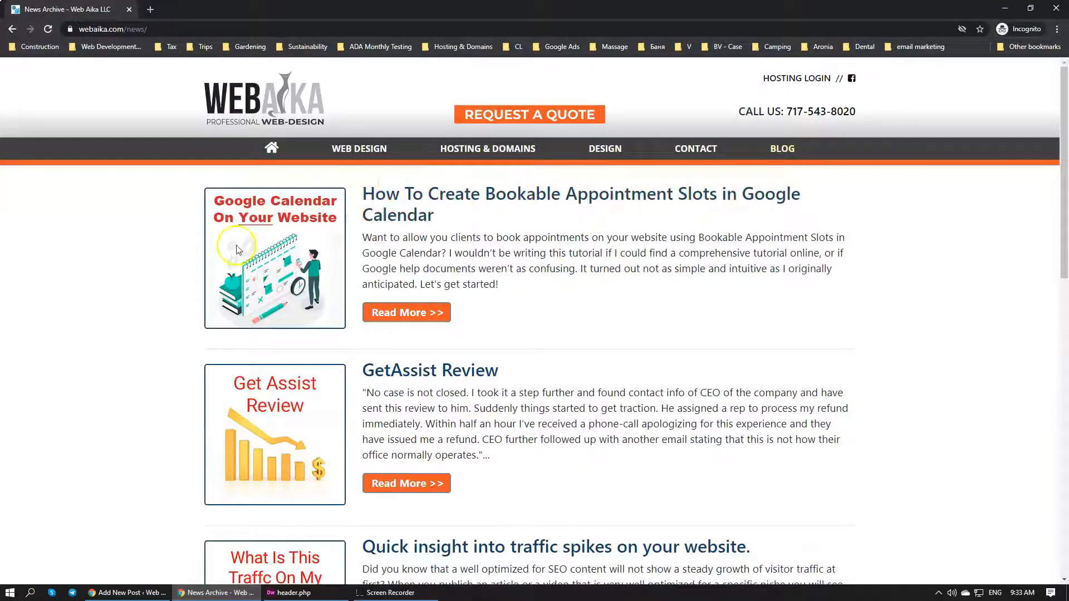
# Open the Google Calendar article from the news list, then add a blank tab beside the post editor
pyautogui.scroll(-3, 293, 263)
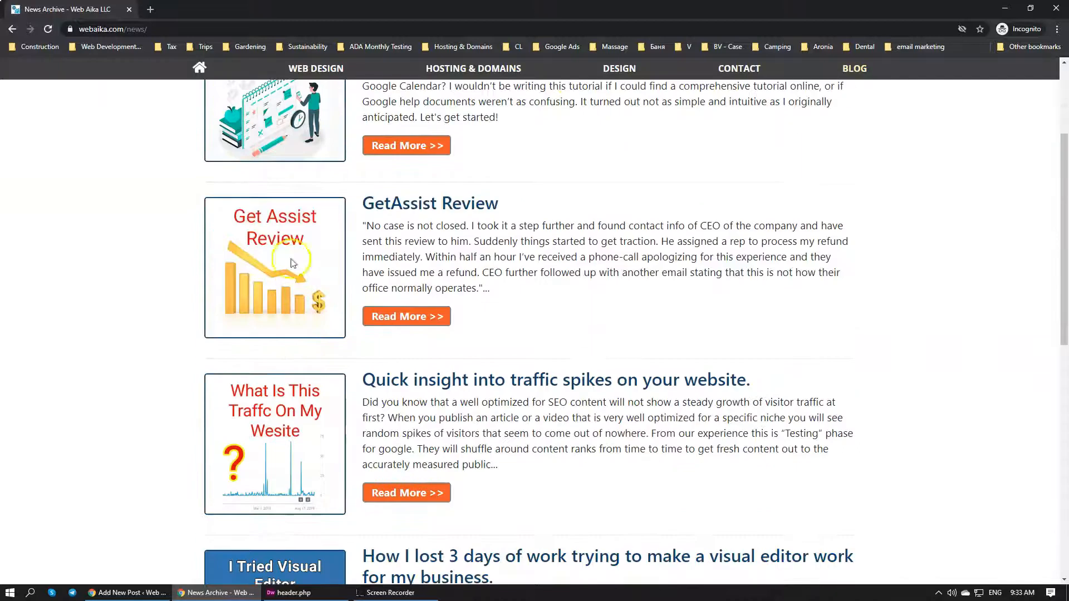
pyautogui.scroll(-4, 262, 479)
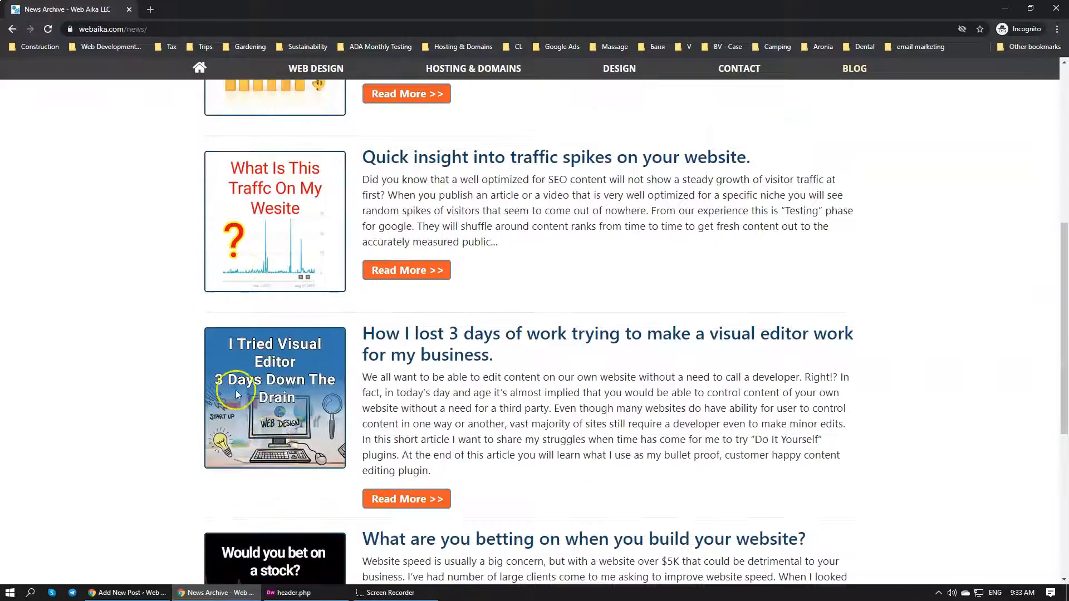
pyautogui.scroll(7, 324, 431)
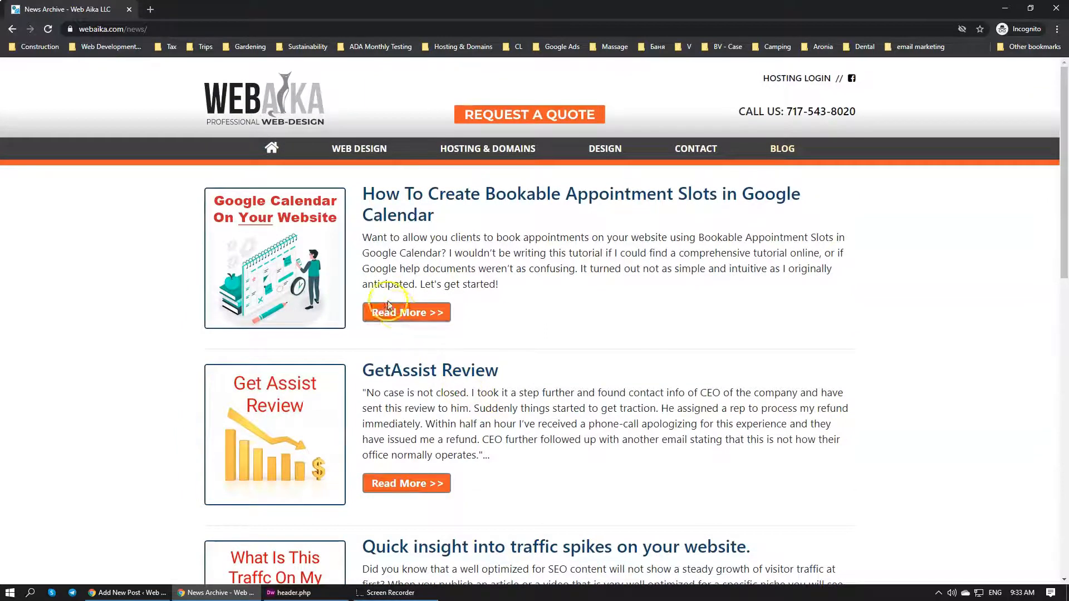
pyautogui.click(397, 315)
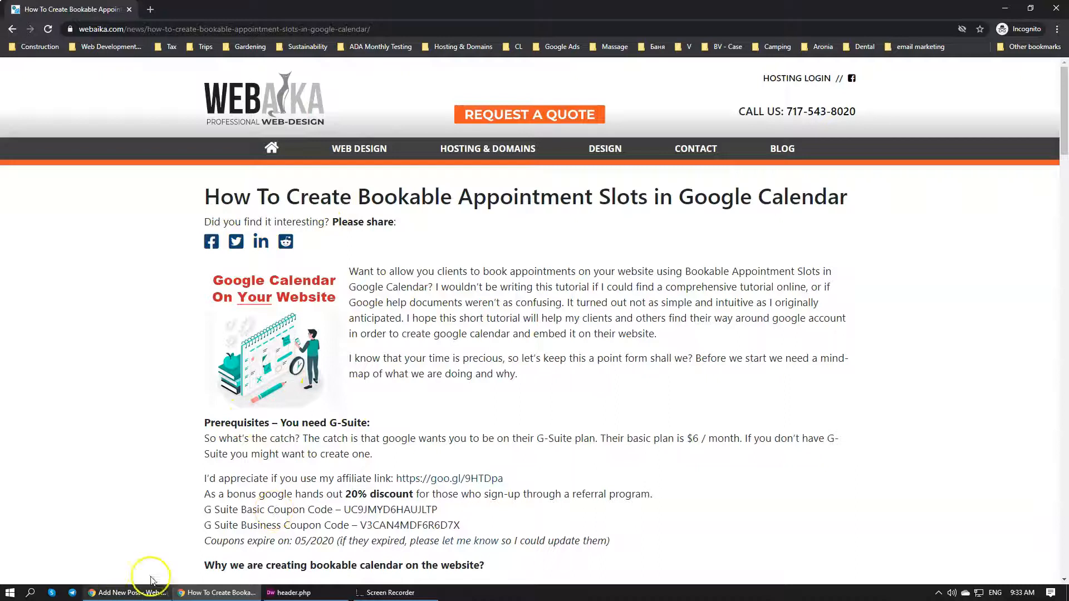
pyautogui.click(134, 592)
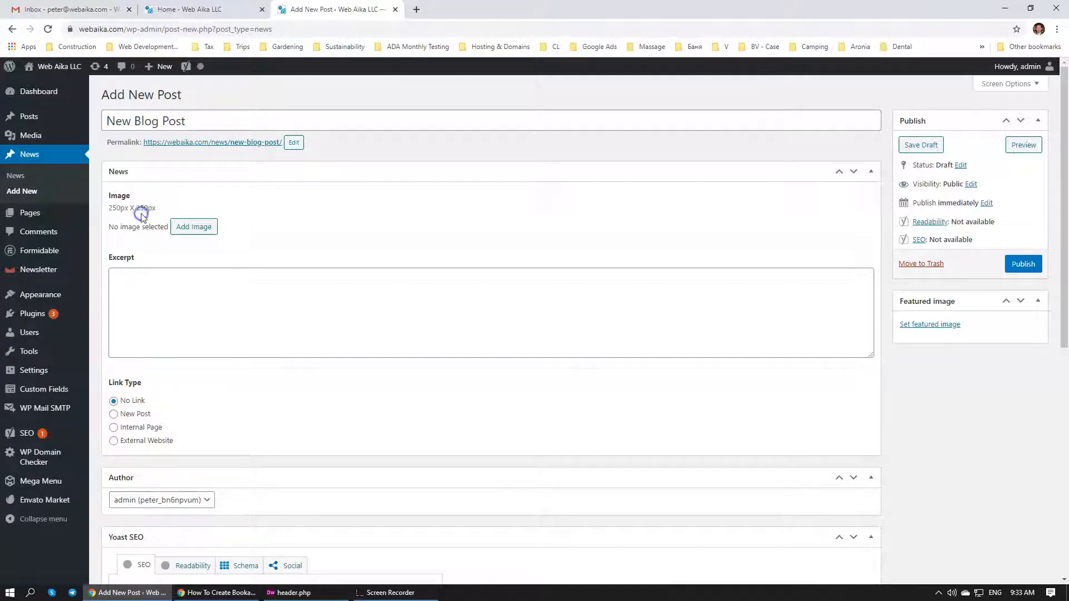
pyautogui.click(416, 9)
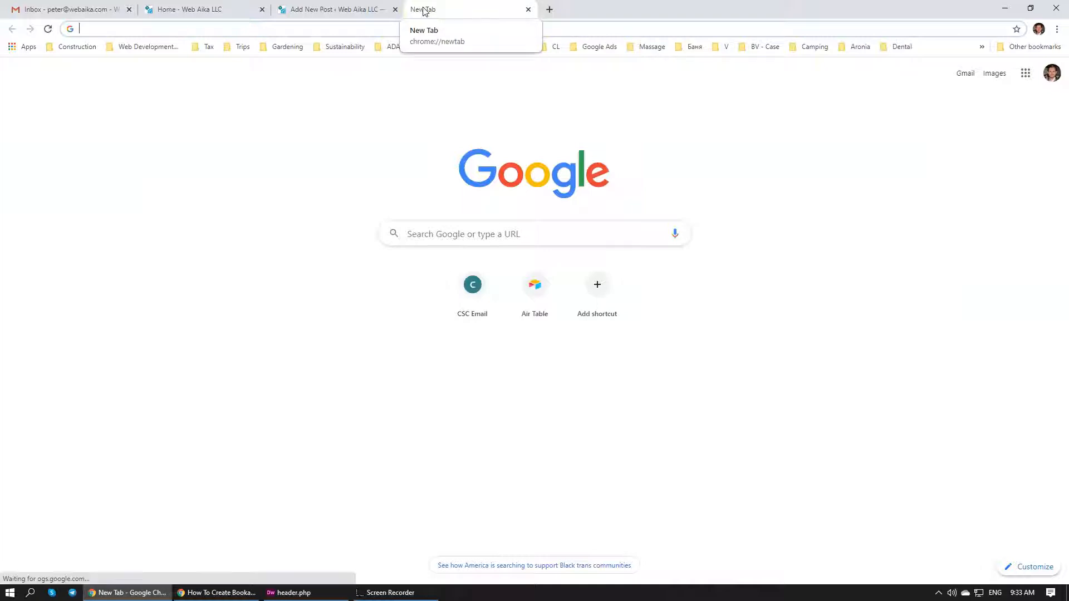
# Load the Freepik website and sign in to the account
pyautogui.write('freepik.com')
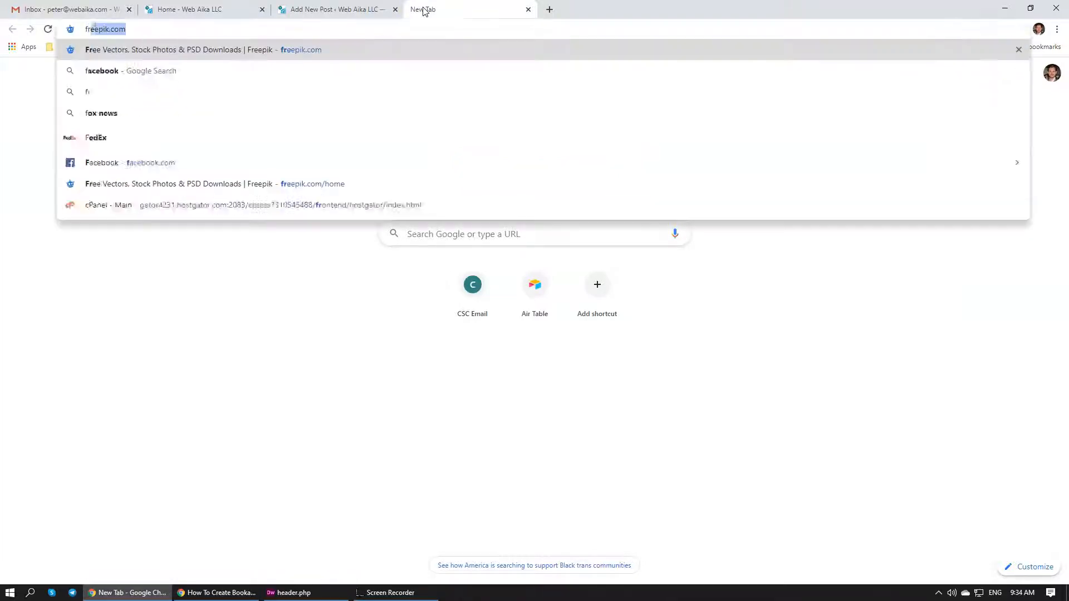
pyautogui.press('Return')
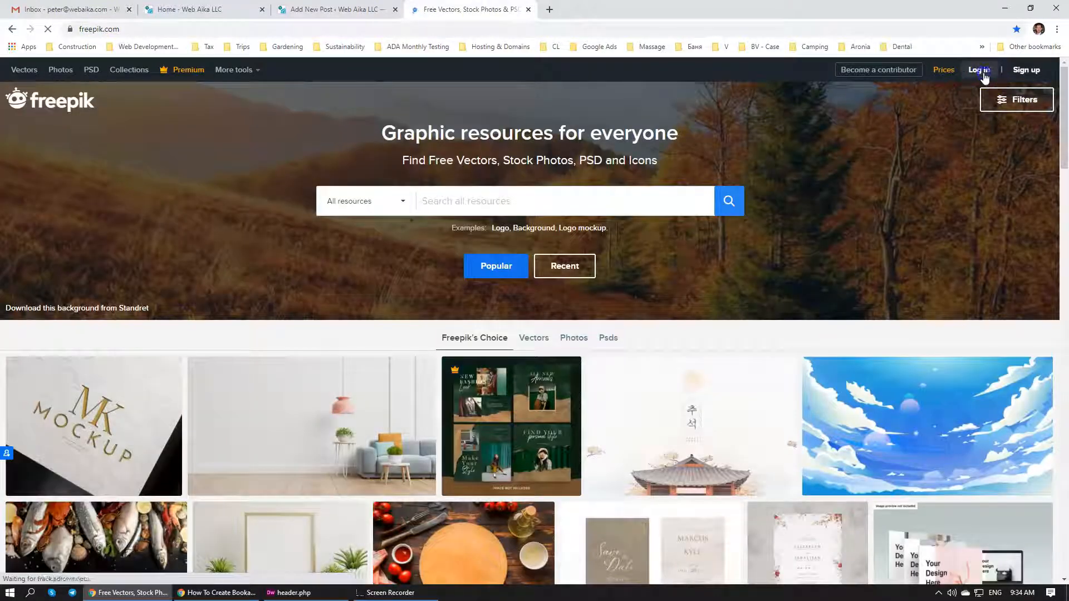
pyautogui.click(980, 71)
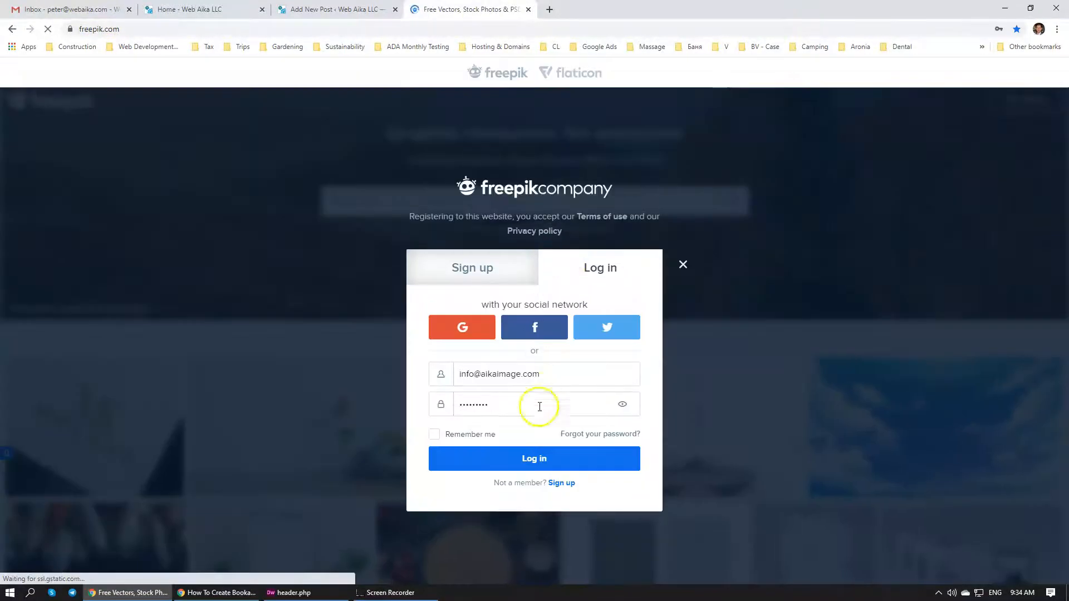
pyautogui.click(534, 459)
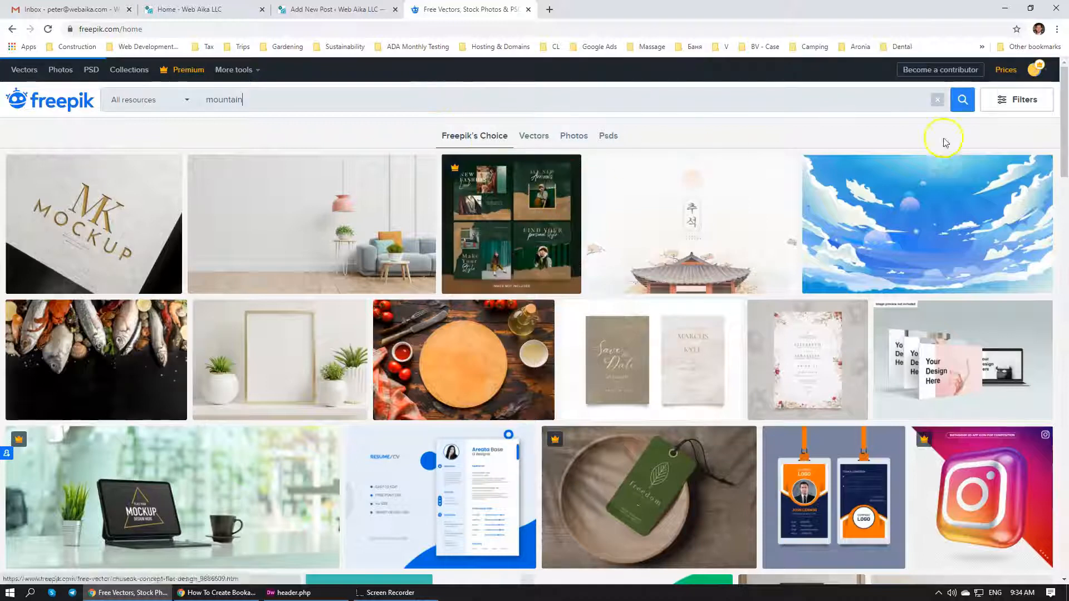
# Search Freepik for mountain images and download the sunset mountains landscape vector
pyautogui.click(962, 100)
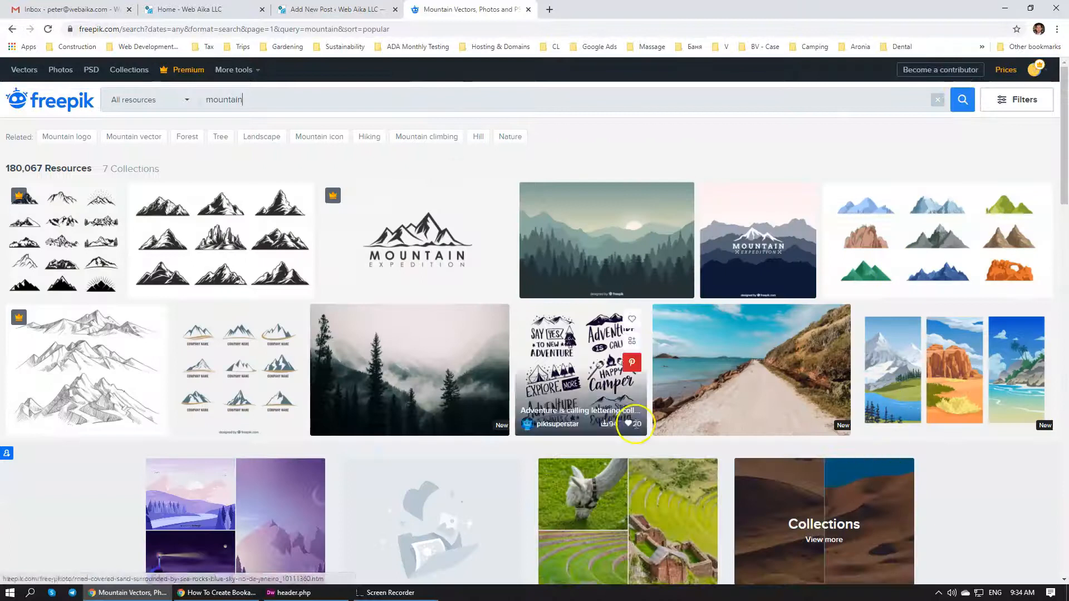
pyautogui.scroll(-1, 629, 430)
pyautogui.scroll(-3, 629, 430)
pyautogui.scroll(3, 628, 431)
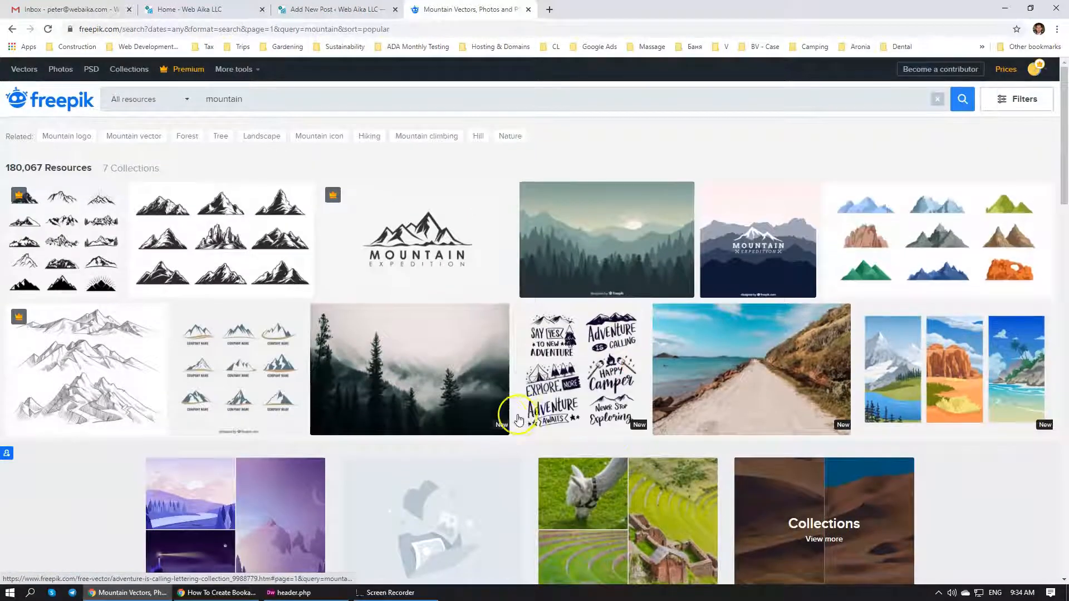
pyautogui.scroll(-5, 490, 420)
pyautogui.scroll(-6, 477, 425)
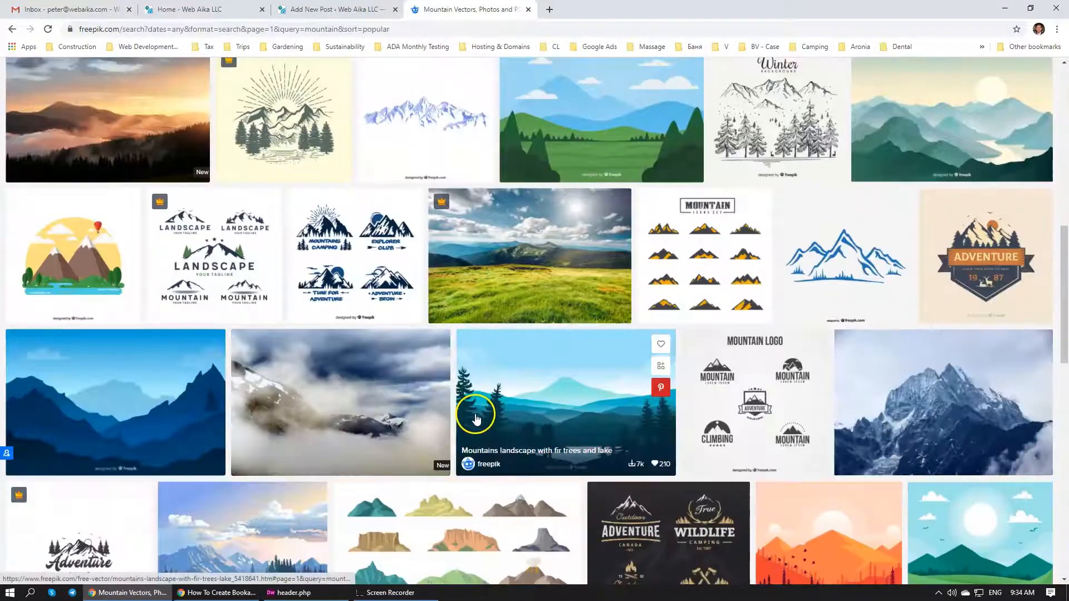
pyautogui.scroll(-9, 410, 335)
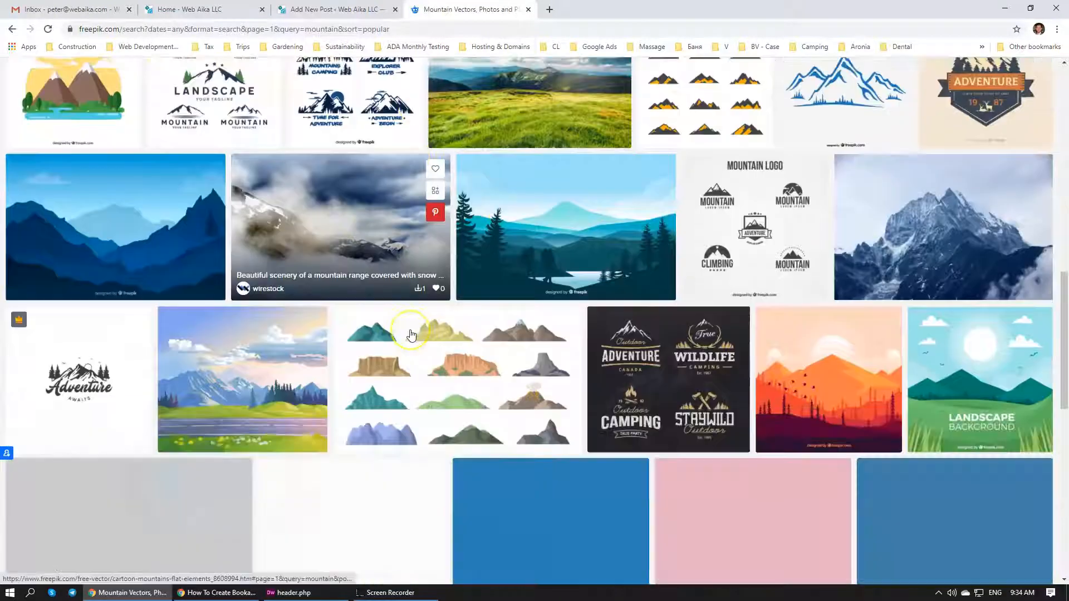
pyautogui.scroll(-5, 411, 334)
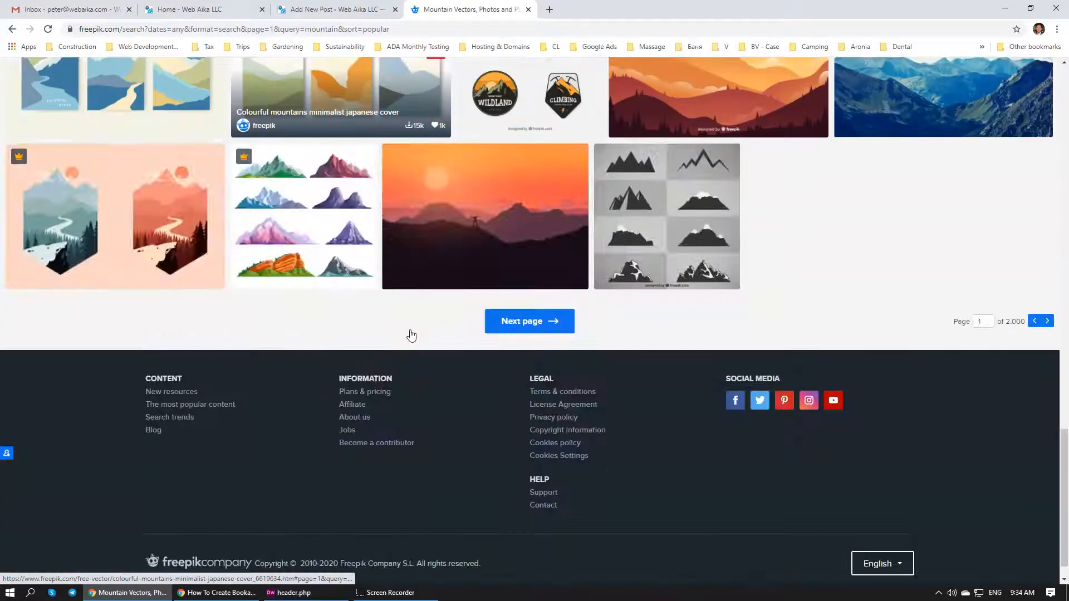
pyautogui.scroll(15, 410, 334)
pyautogui.scroll(8, 410, 335)
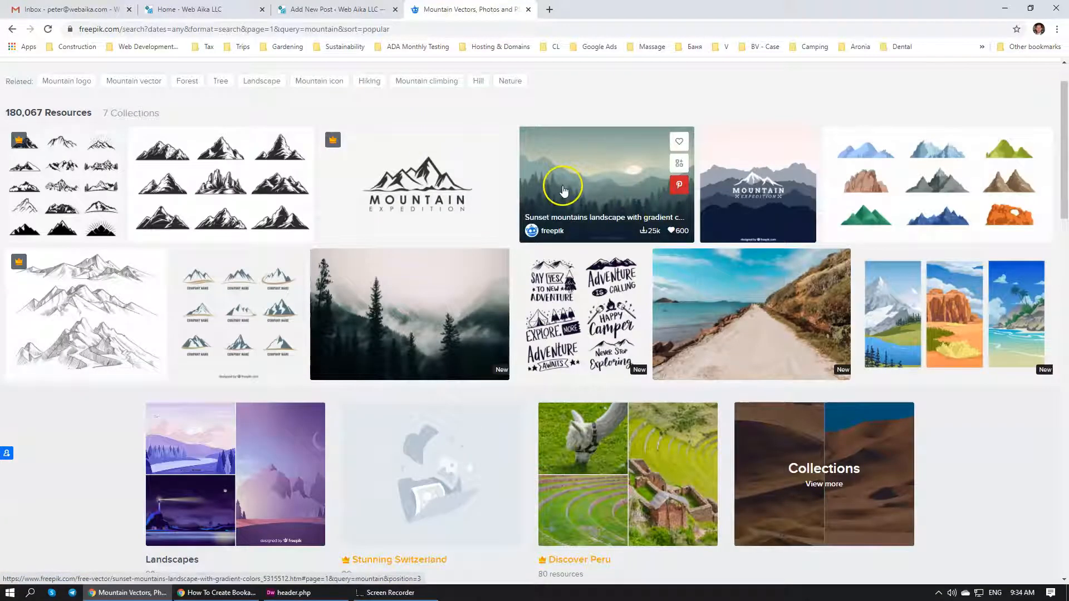
pyautogui.click(548, 177)
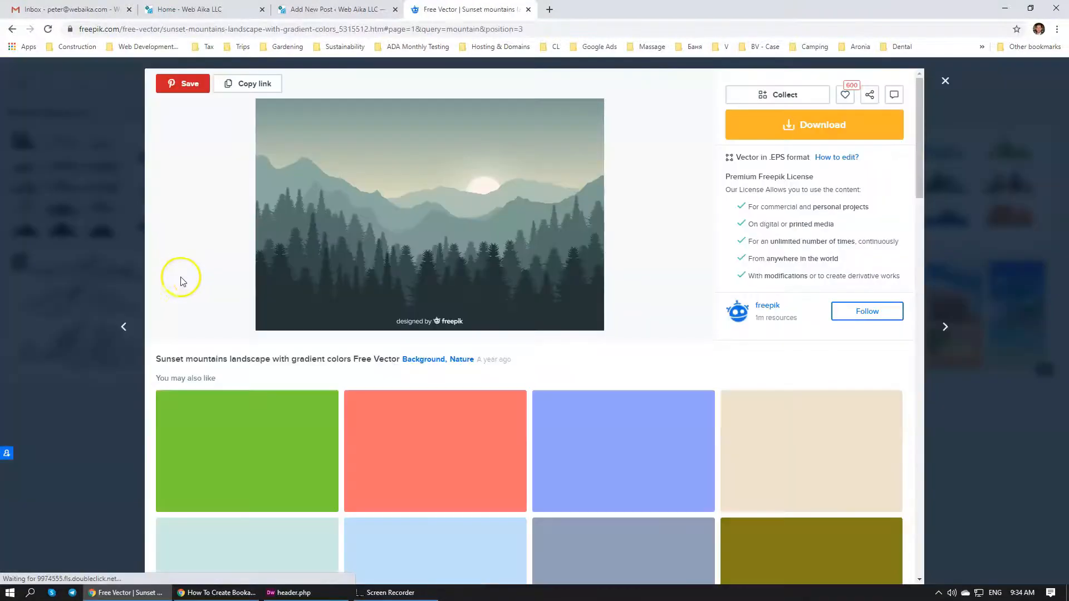
pyautogui.click(836, 136)
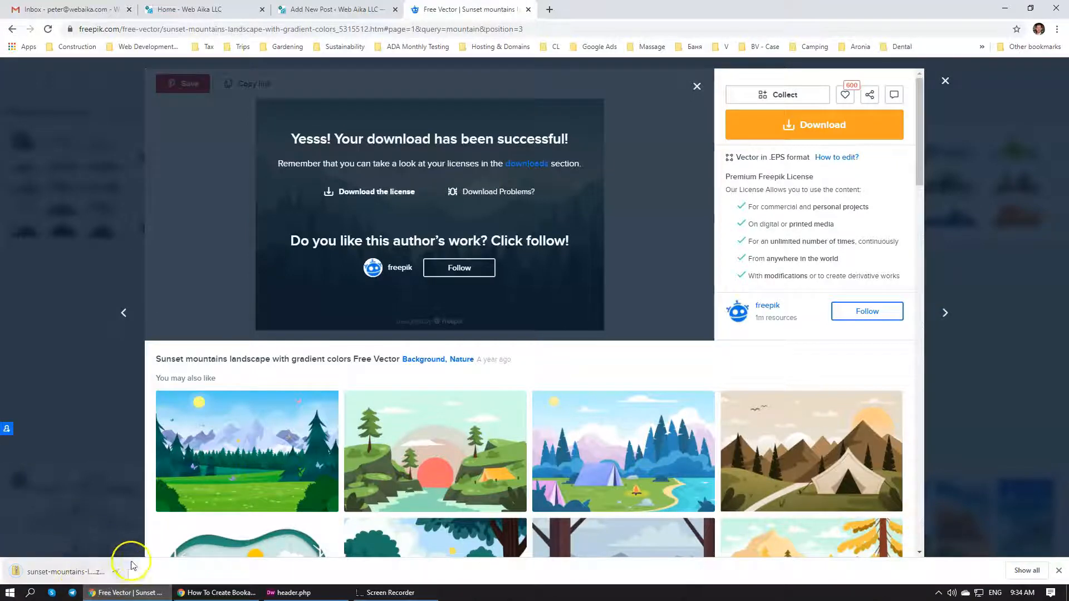
# Pick the 2752811 JPG in the downloaded zip, then launch Adobe Photoshop
pyautogui.click(92, 574)
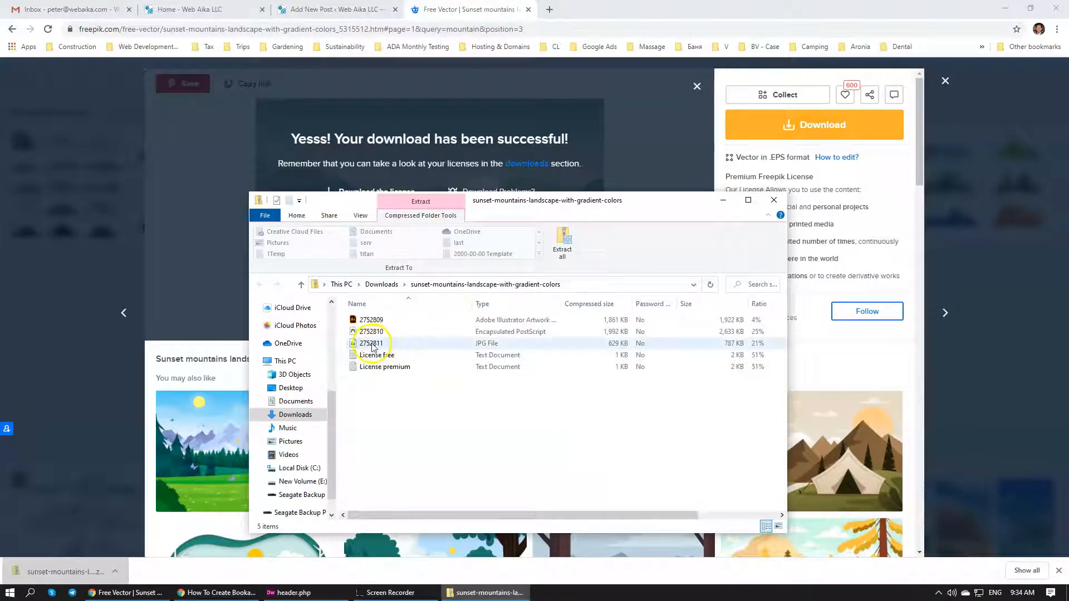
pyautogui.click(372, 346)
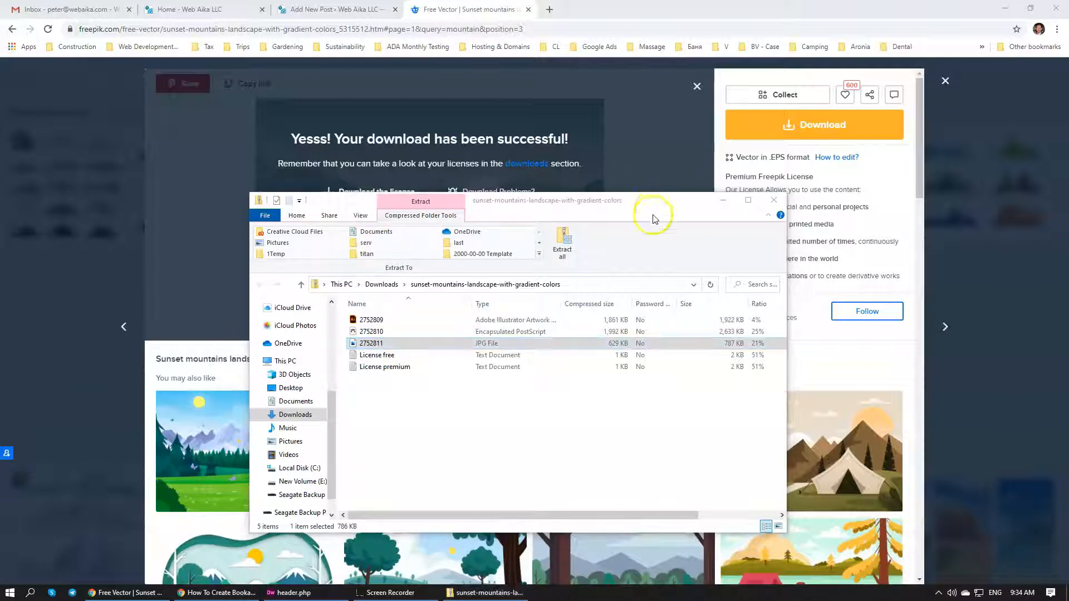
pyautogui.click(370, 345)
pyautogui.click(775, 201)
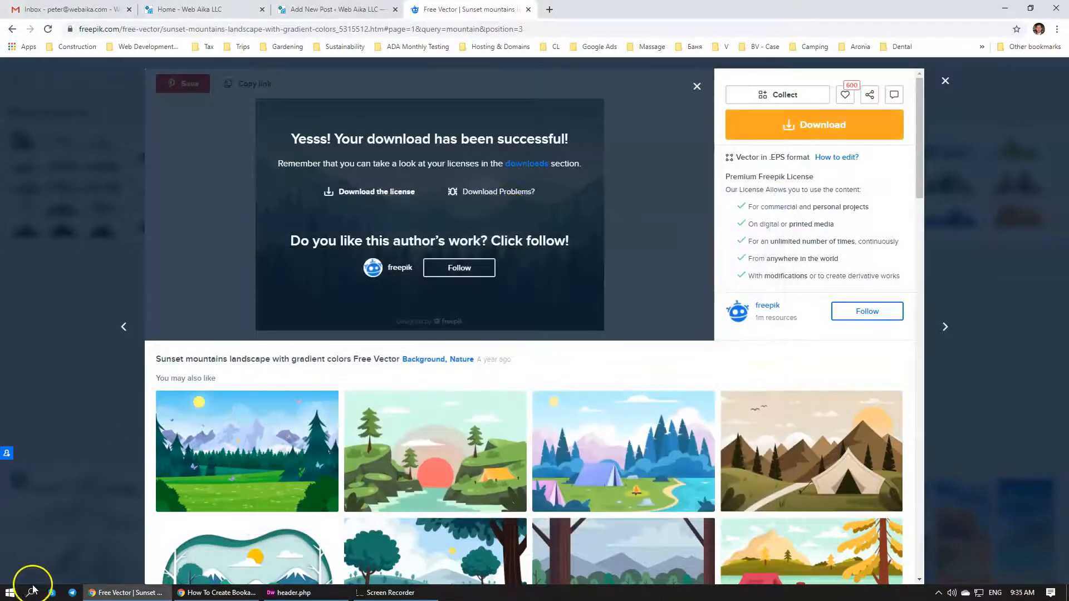
pyautogui.click(10, 592)
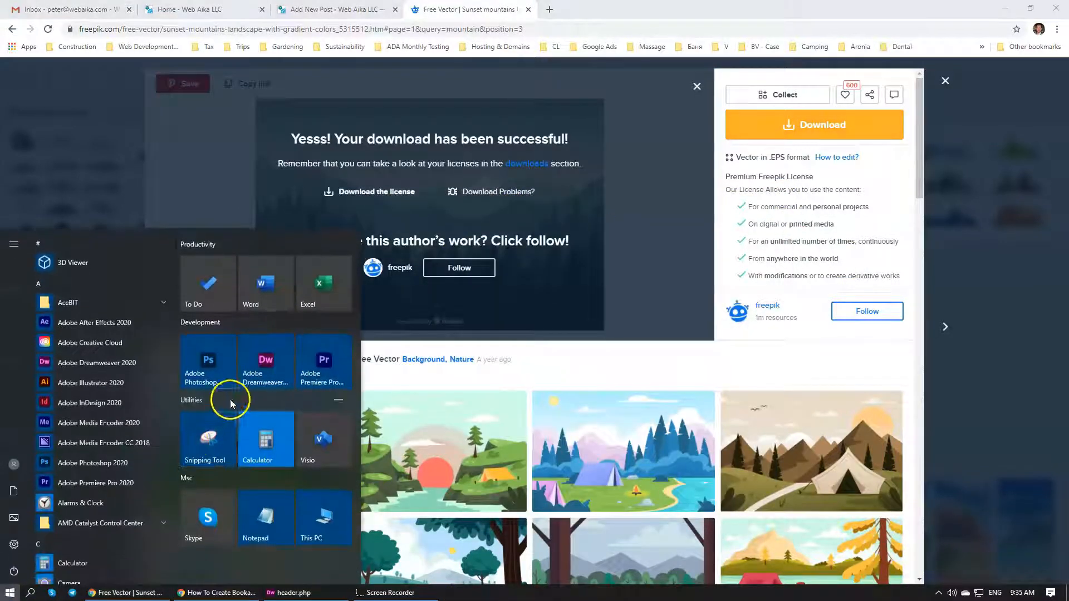
pyautogui.click(190, 365)
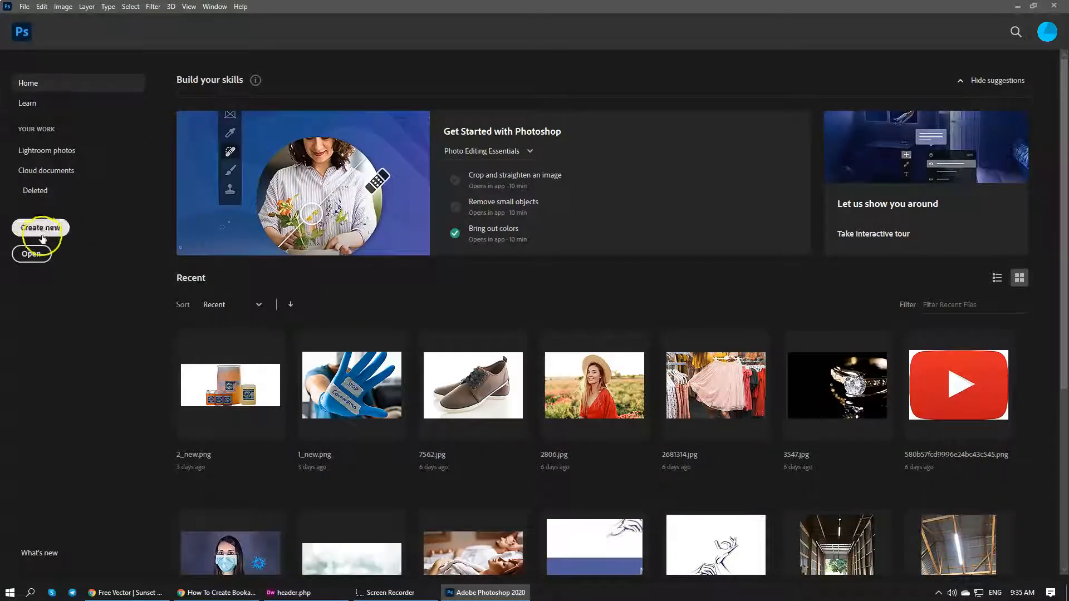
# Open the 2752811 image from the Desktop in Photoshop
pyautogui.click(24, 260)
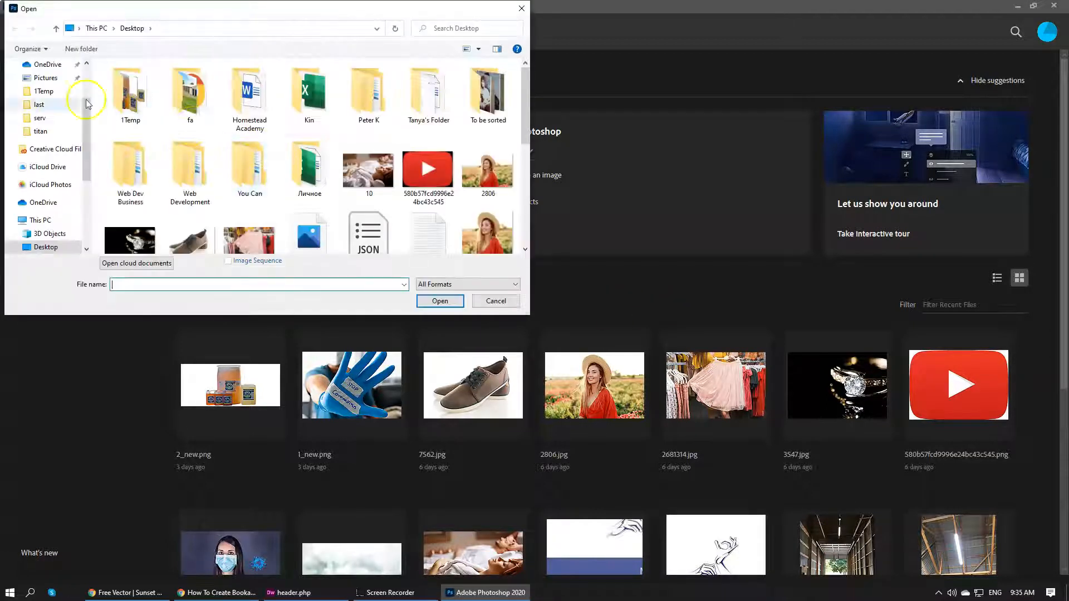
pyautogui.scroll(1, 41, 87)
pyautogui.scroll(1, 77, 181)
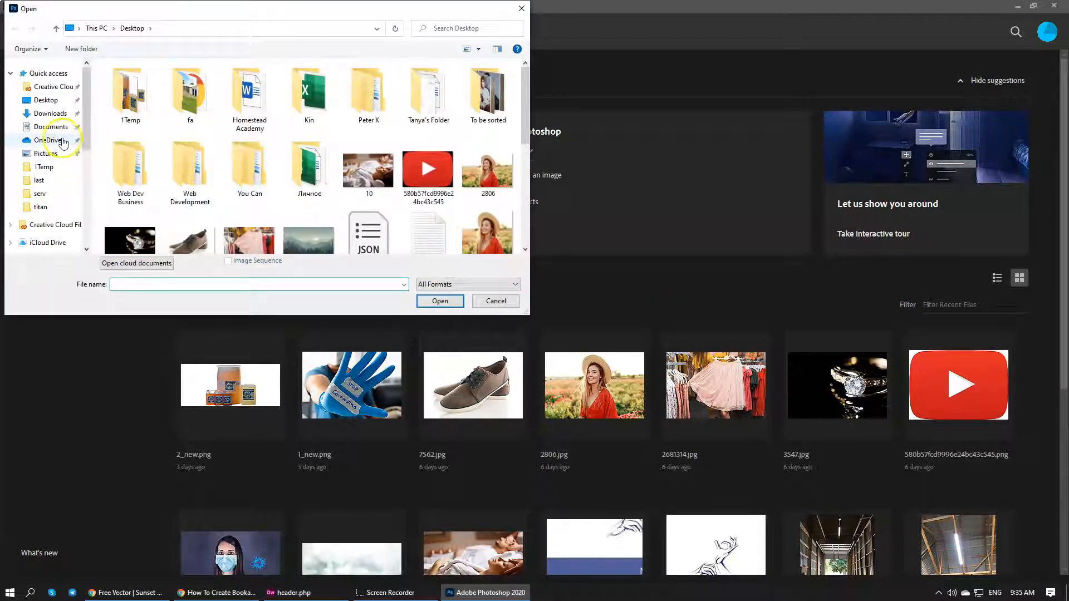
pyautogui.click(59, 100)
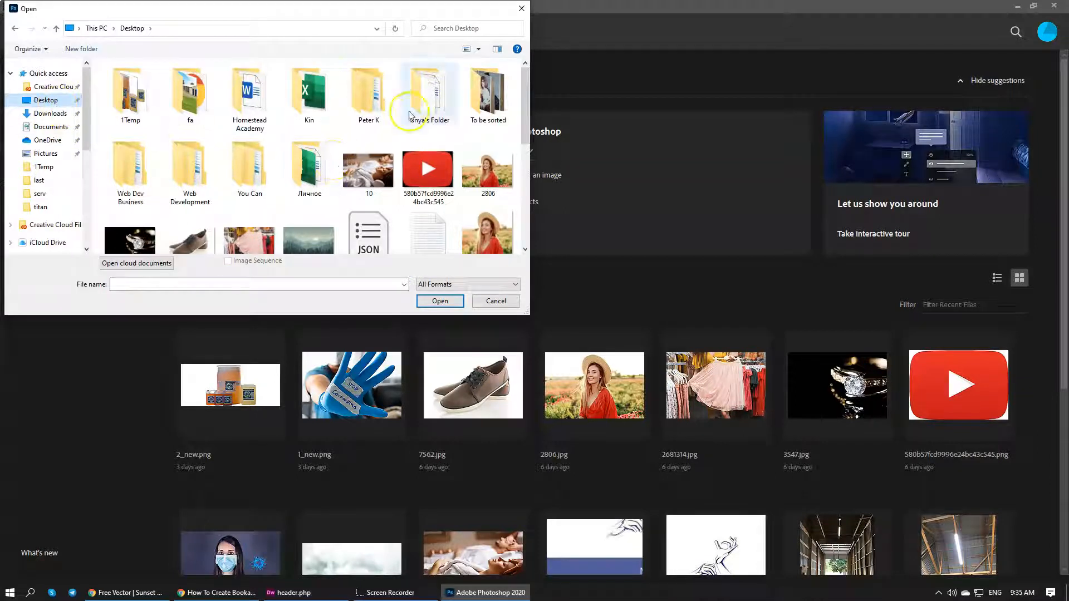
pyautogui.scroll(-3, 356, 134)
pyautogui.click(317, 91)
pyautogui.click(443, 304)
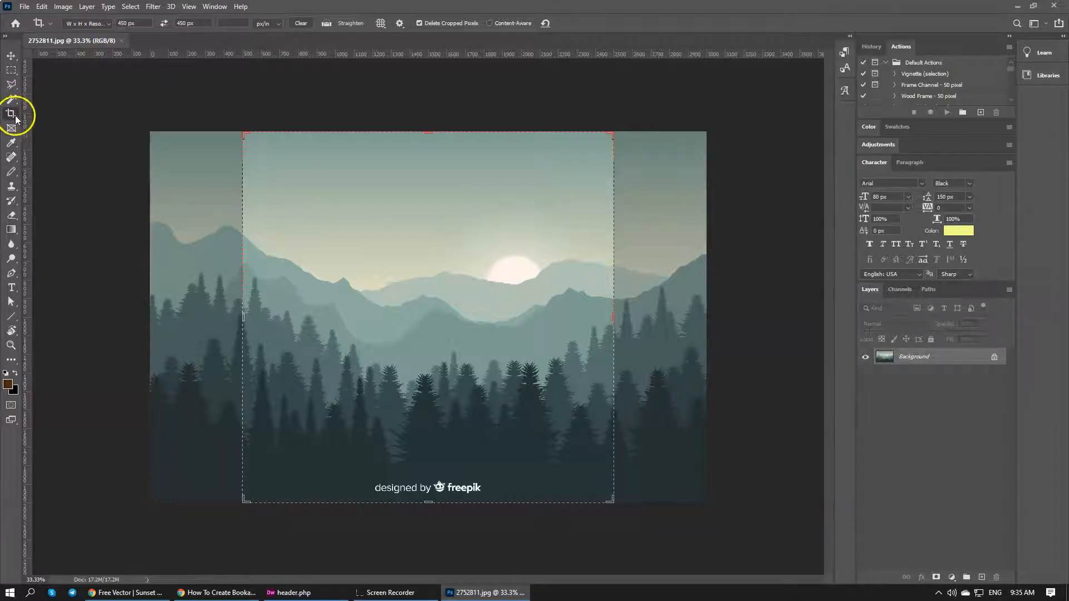
# Crop the landscape to a 250 × 250 px square and open Save for Web
pyautogui.doubleClick(125, 24)
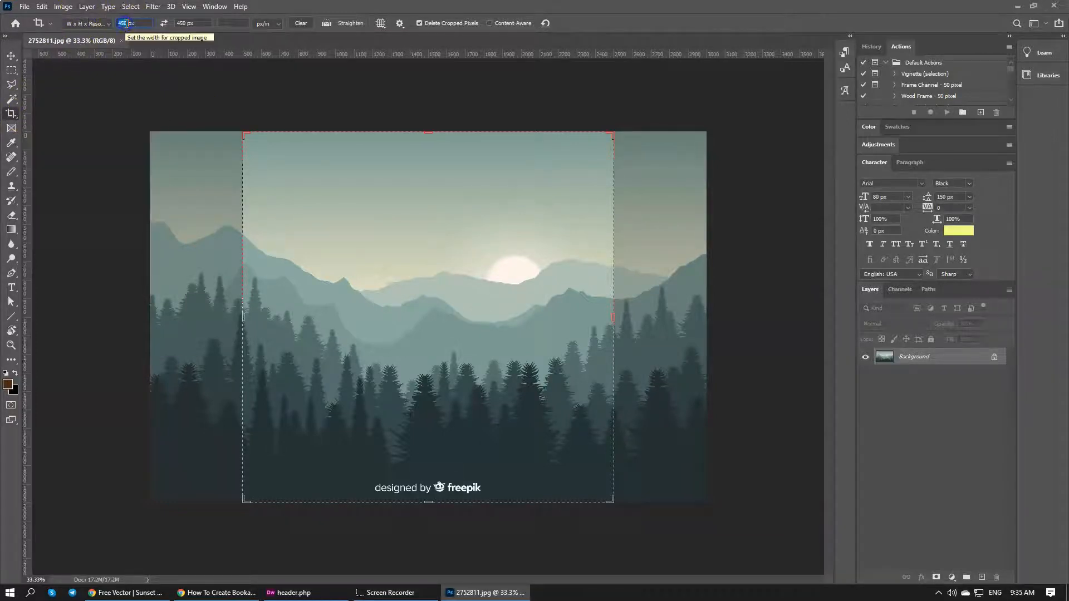
pyautogui.write('250px')
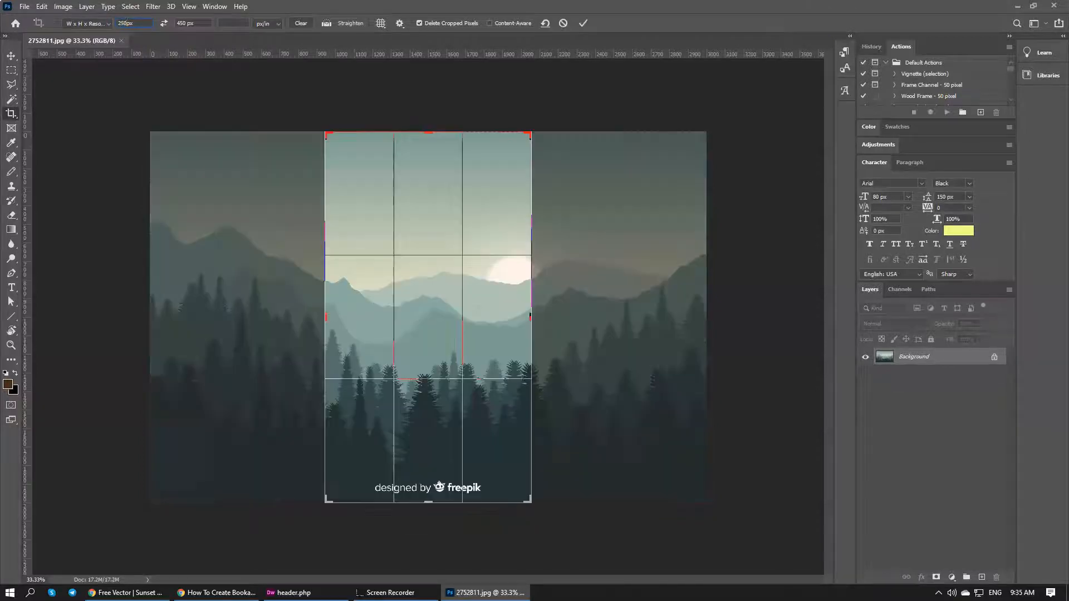
pyautogui.doubleClick(179, 23)
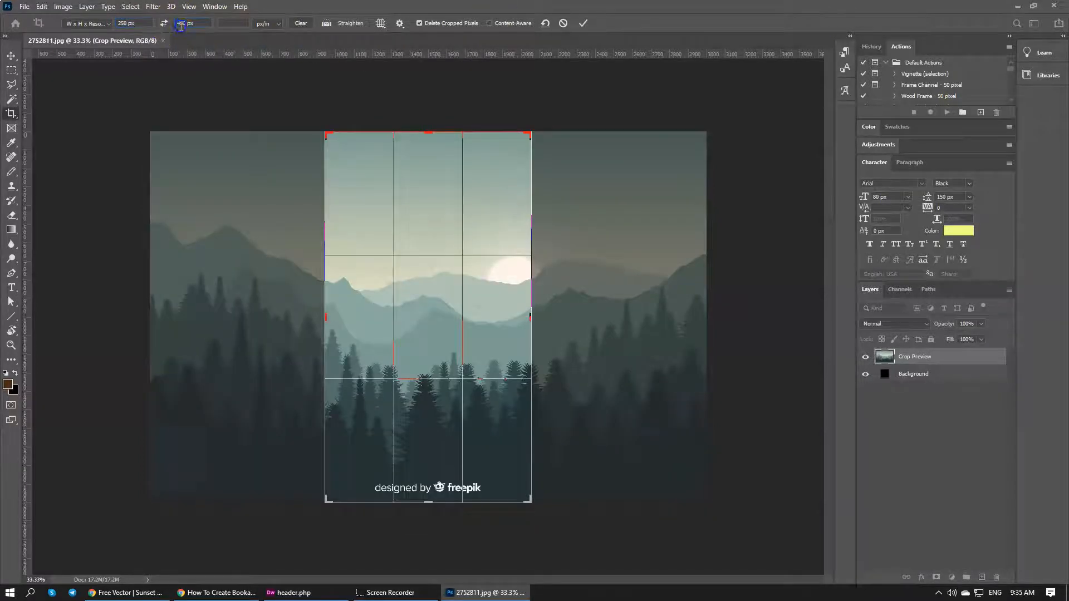
pyautogui.write('250px')
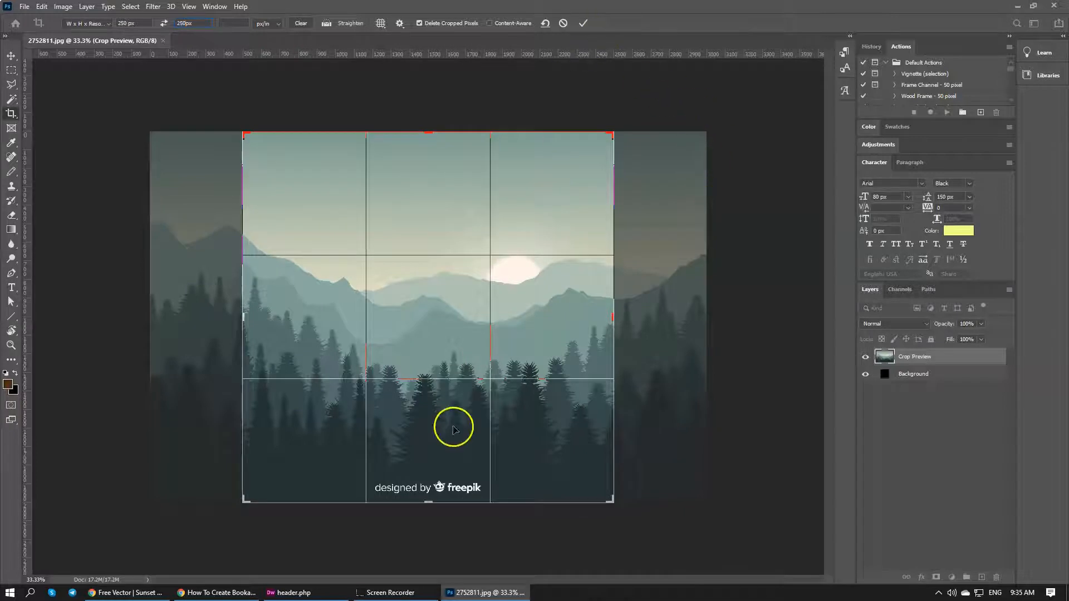
pyautogui.moveTo(429, 501); pyautogui.dragTo(435, 484)
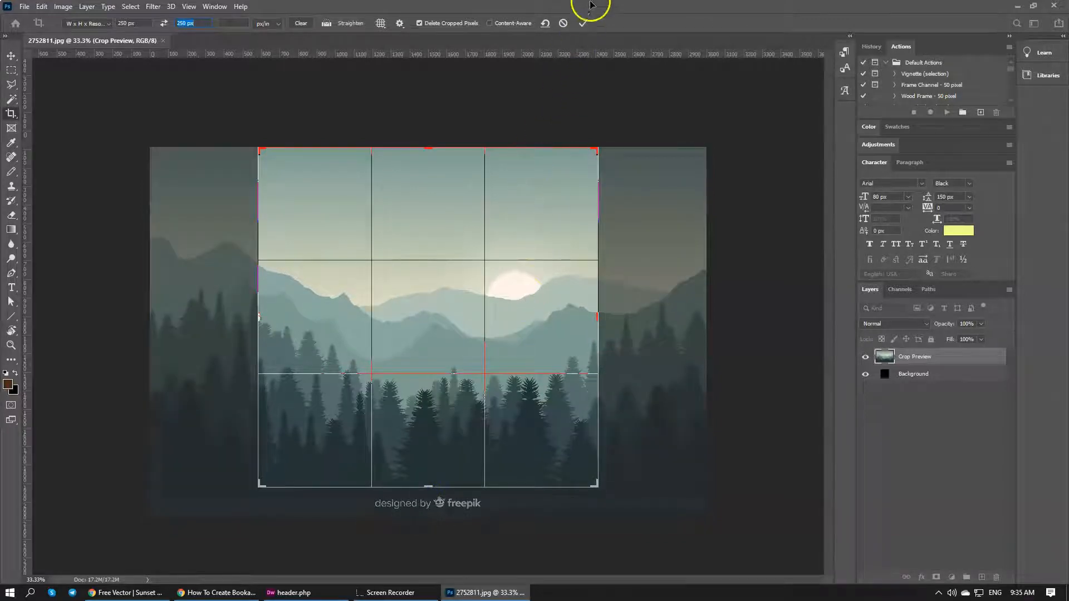
pyautogui.click(583, 24)
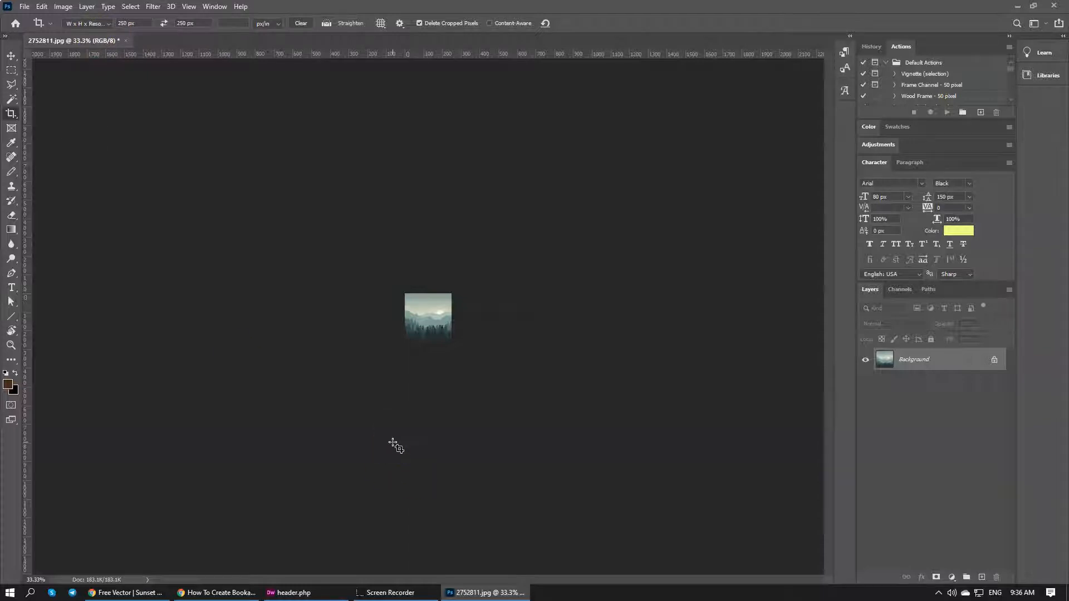
pyautogui.hotkey('ctrl', 'alt', 'shift', 's')
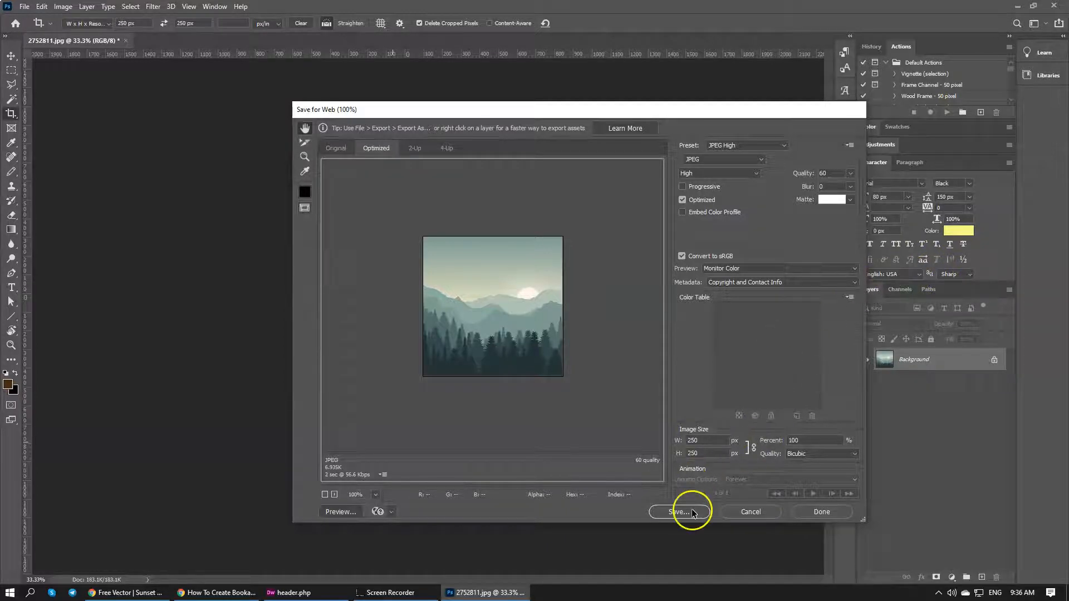
# Save the web-optimized 250 px JPEG to the Desktop
pyautogui.click(661, 517)
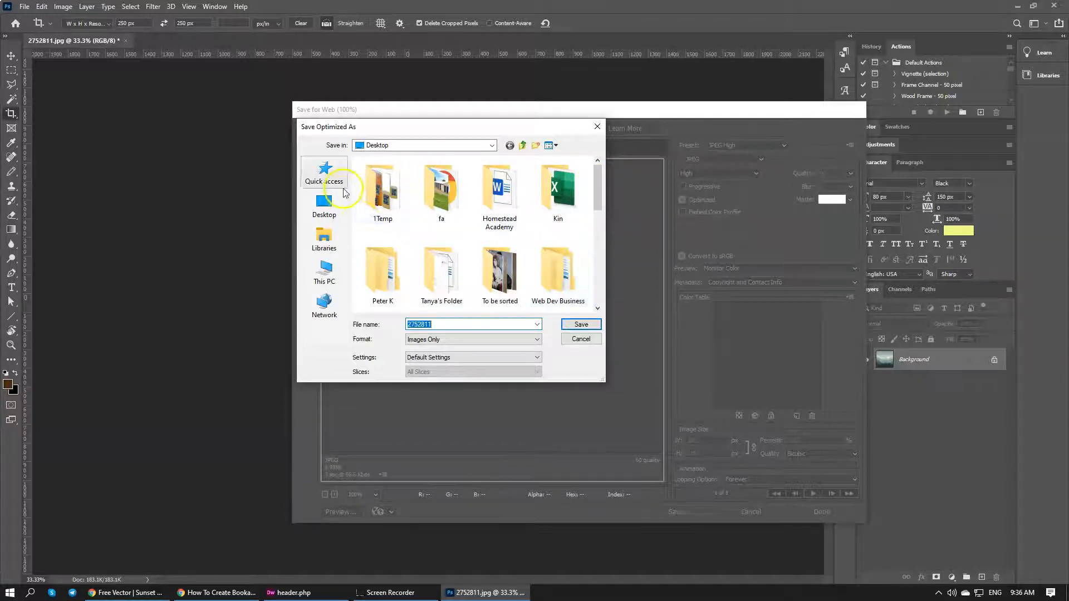
pyautogui.scroll(-3, 456, 292)
pyautogui.scroll(3, 458, 291)
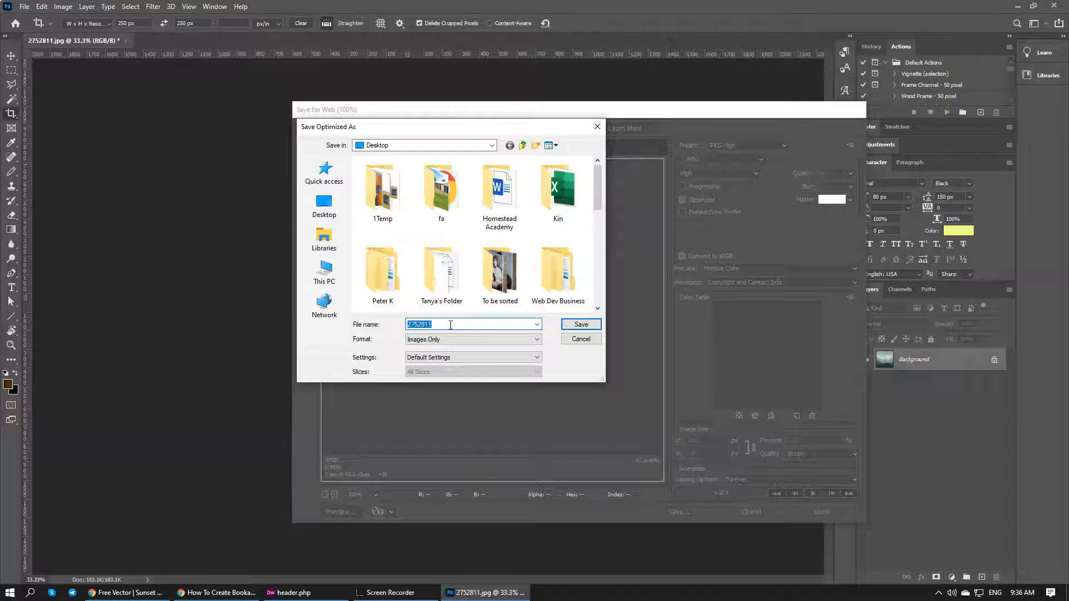
pyautogui.press('Return')
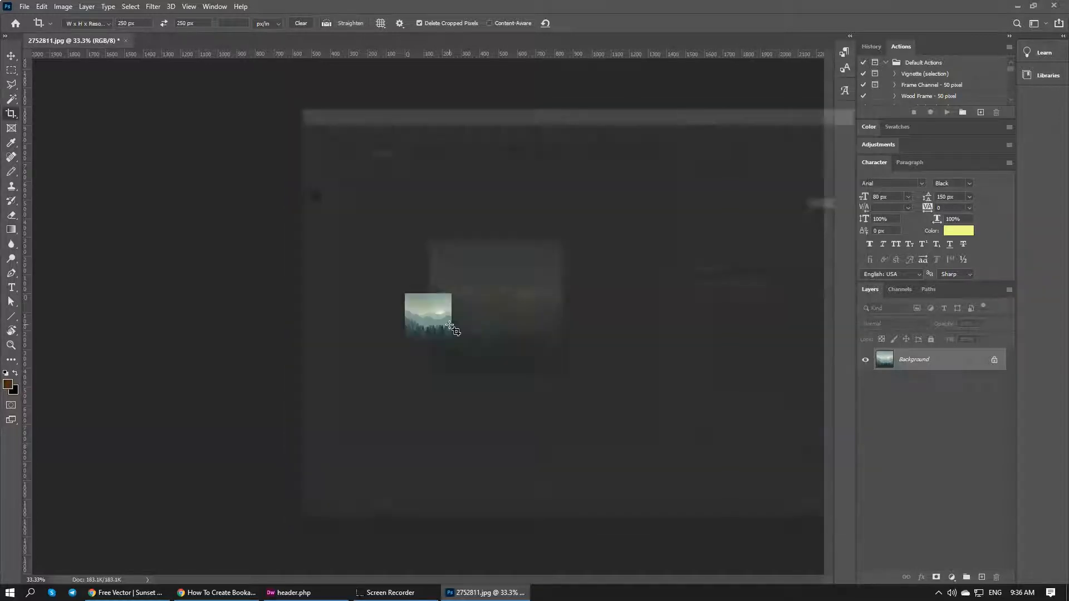
# Close the cropped document without saving changes and quit Photoshop
pyautogui.click(126, 42)
pyautogui.click(530, 221)
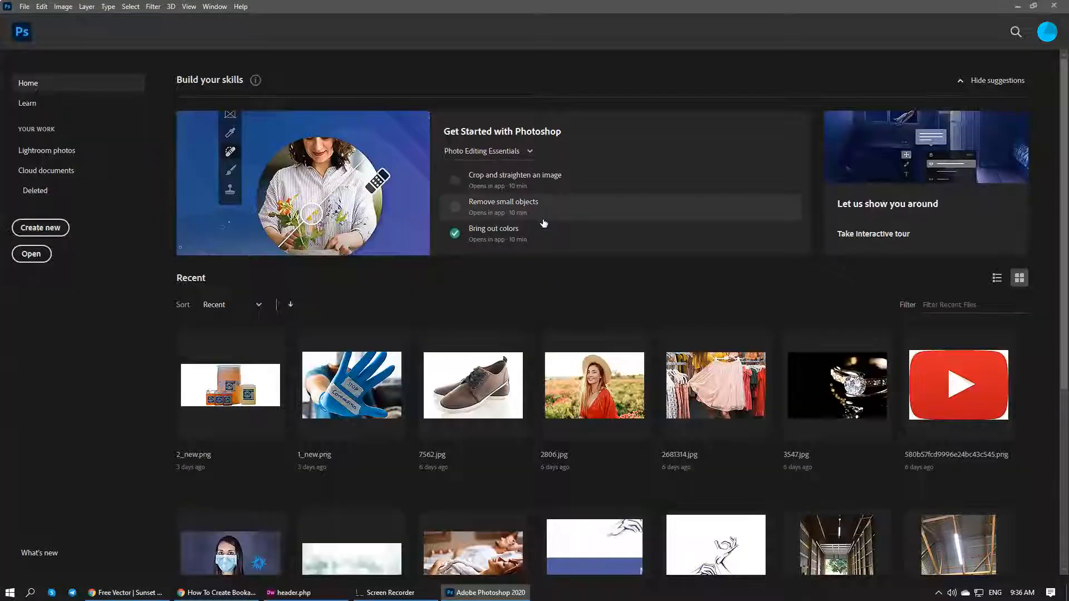
pyautogui.click(1057, 7)
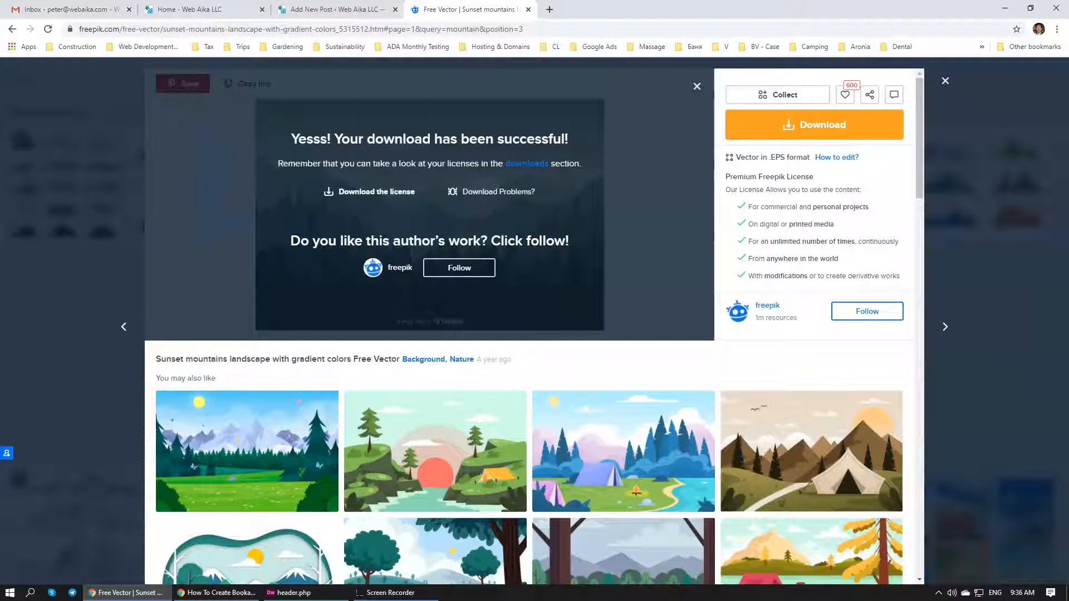
# Upload mountain.jpg from the Desktop and select it as the post's News Image
pyautogui.click(532, 10)
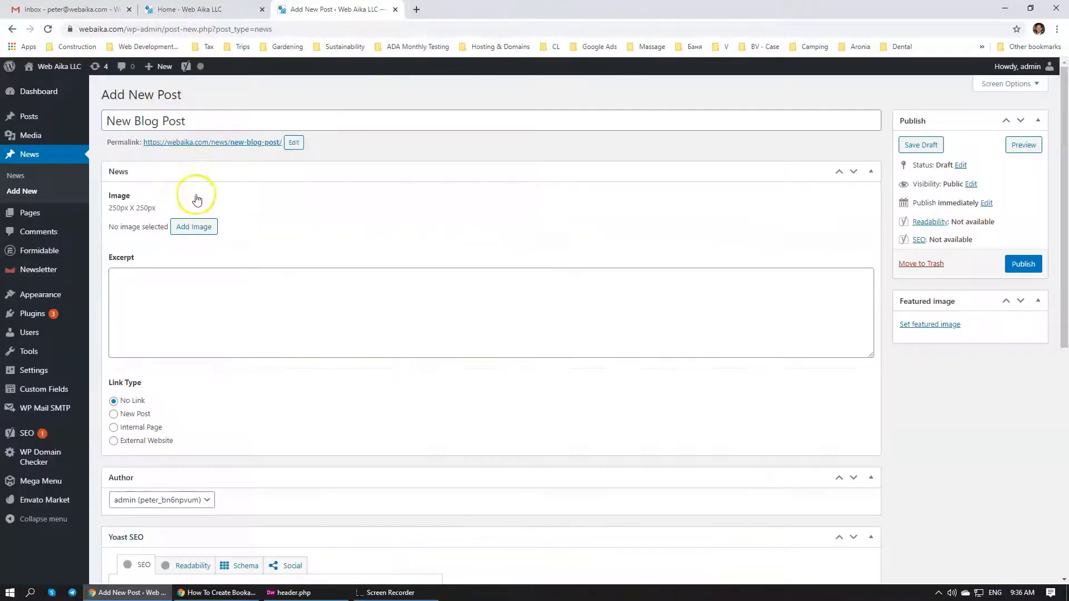
pyautogui.click(204, 227)
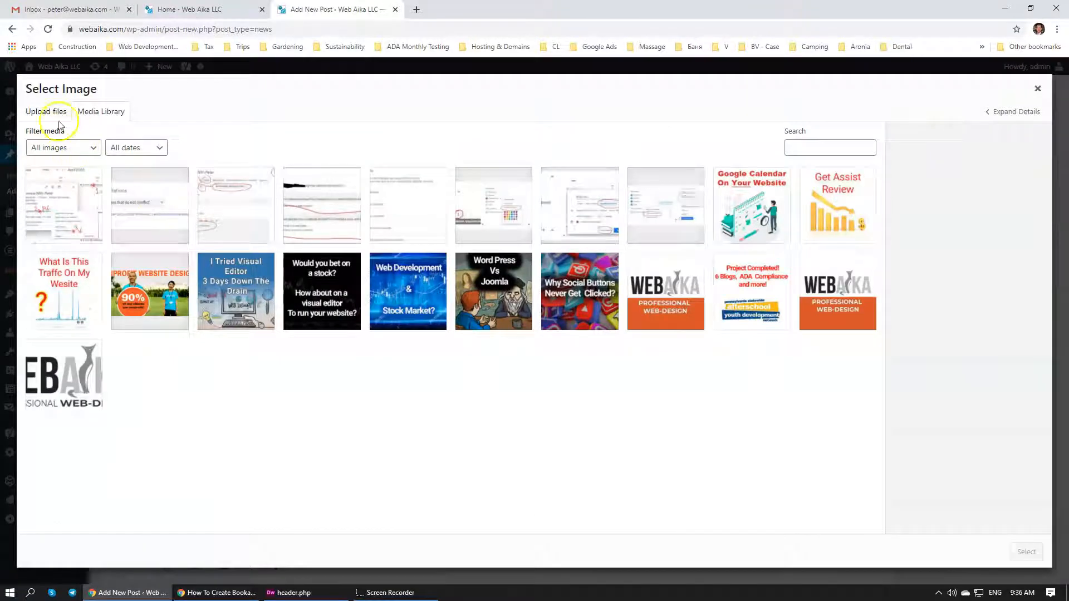
pyautogui.click(54, 112)
pyautogui.click(565, 306)
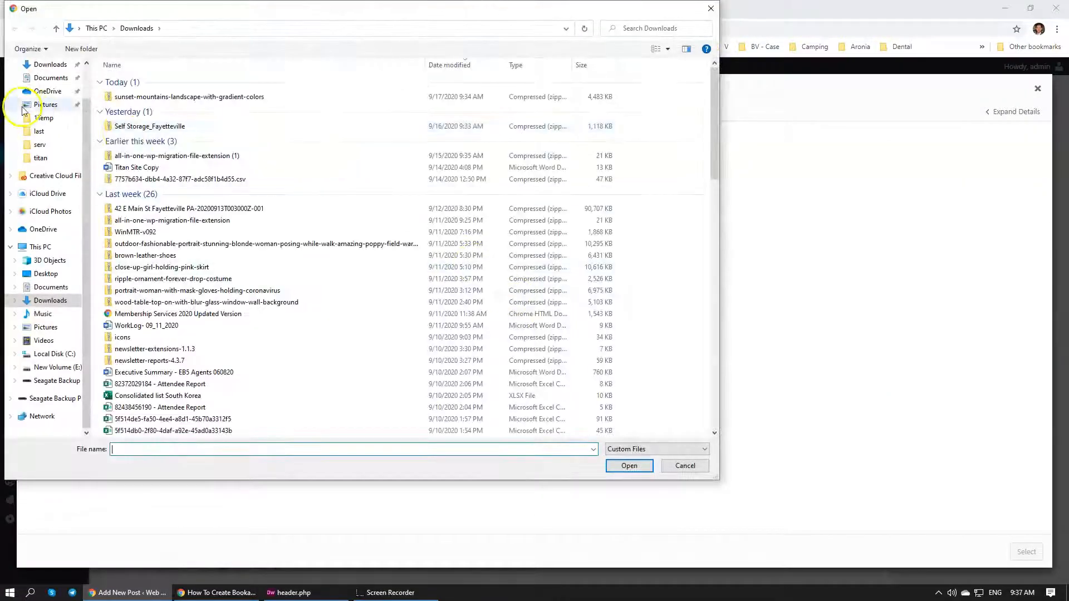
pyautogui.scroll(1, 54, 110)
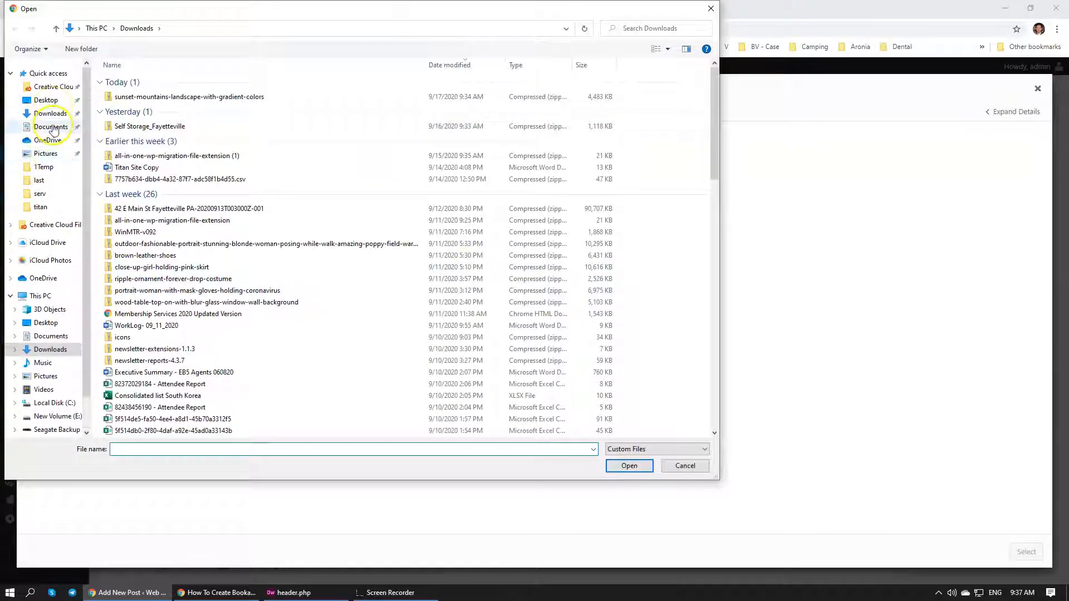
pyautogui.click(55, 103)
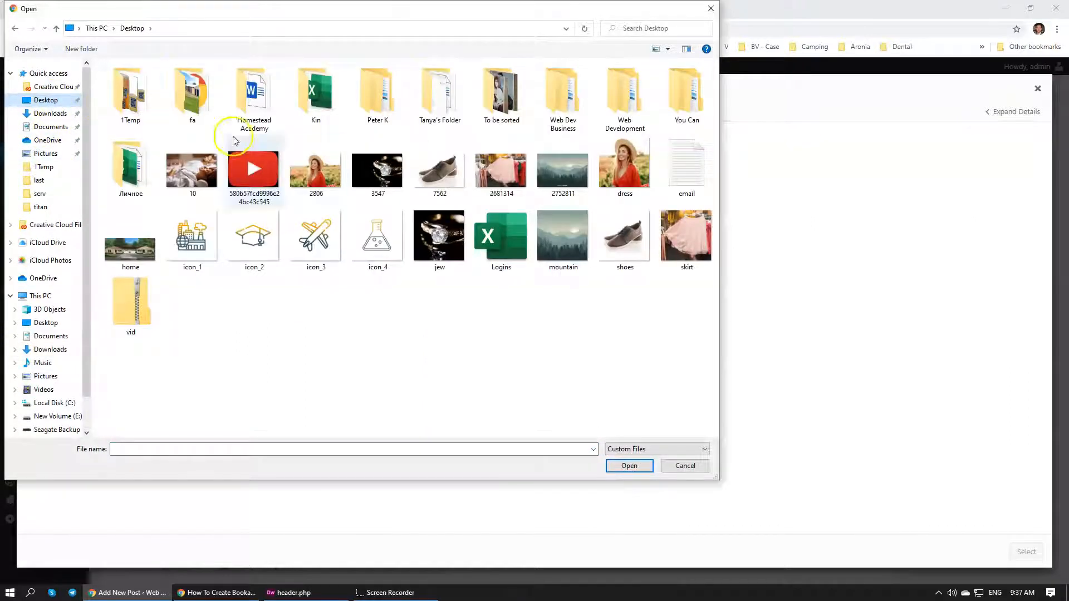
pyautogui.doubleClick(560, 246)
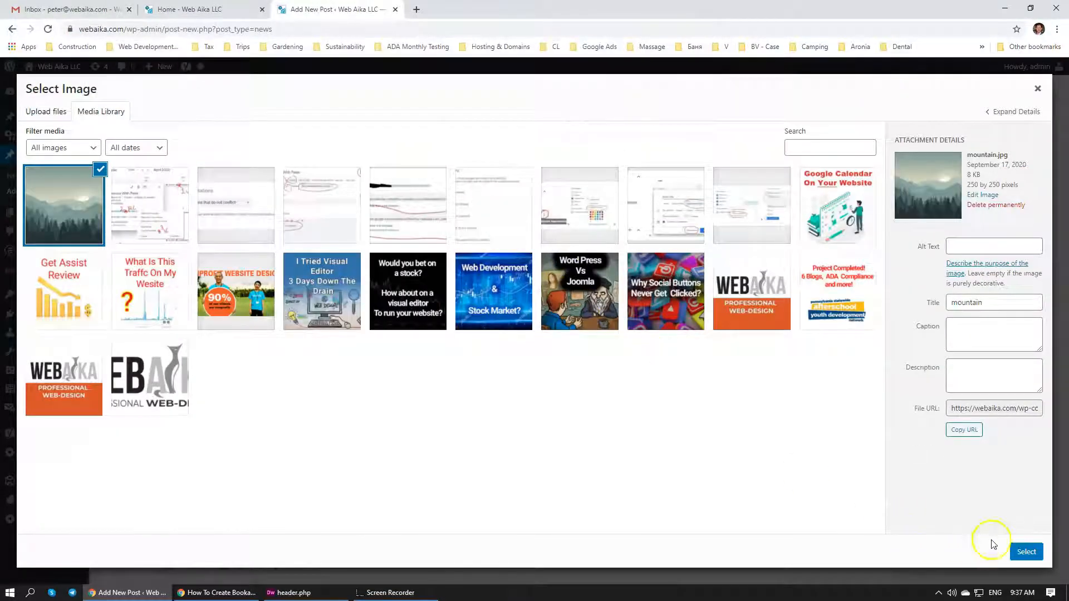
pyautogui.click(1027, 553)
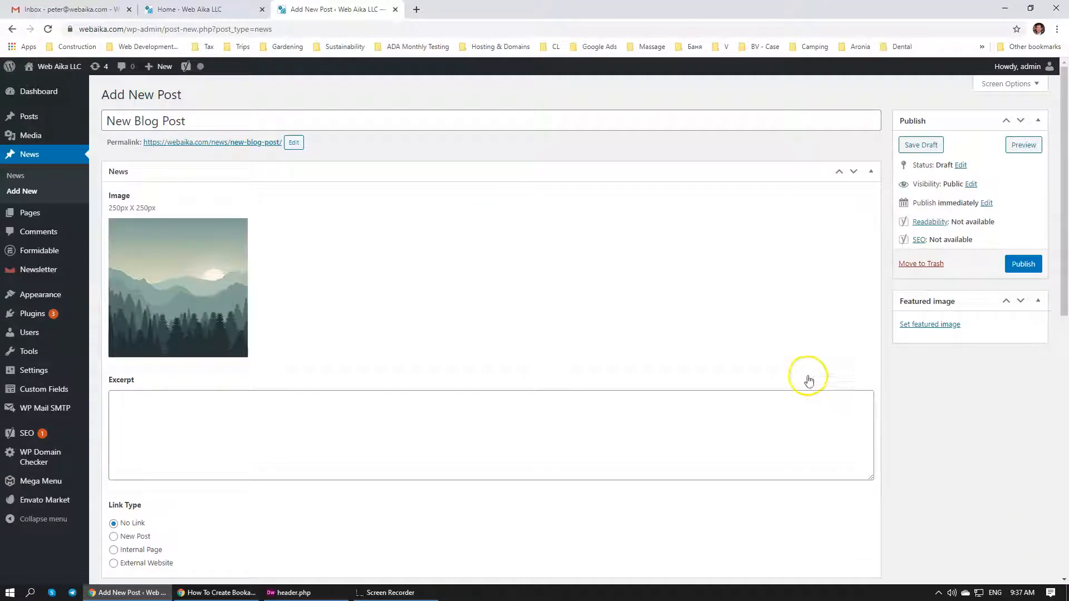
# Permanently delete mountain.jpg from the media library via its image details
pyautogui.moveTo(184, 247)
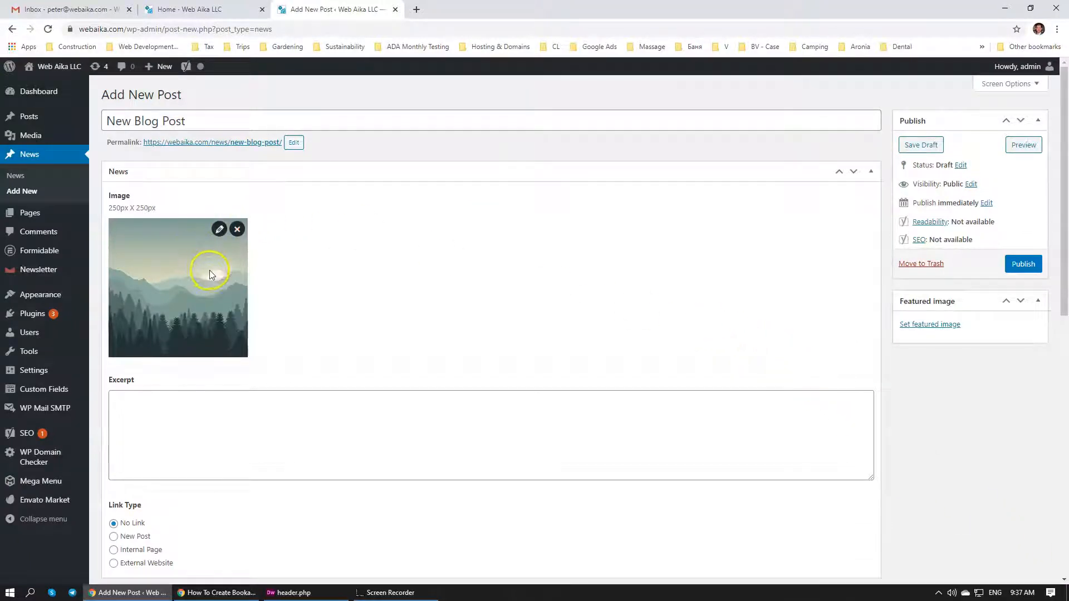
pyautogui.click(219, 229)
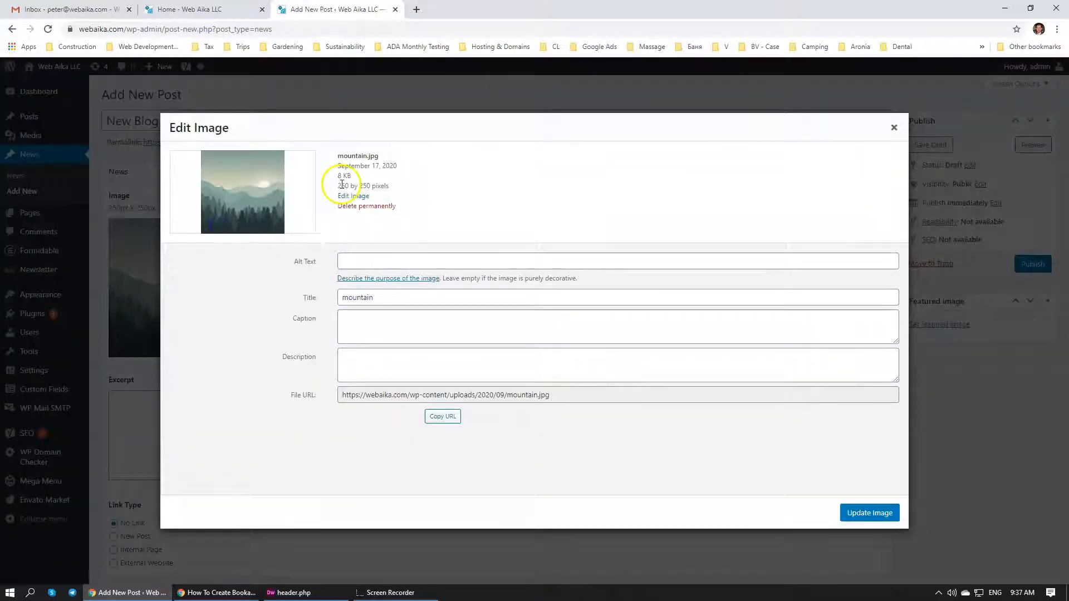
pyautogui.click(357, 207)
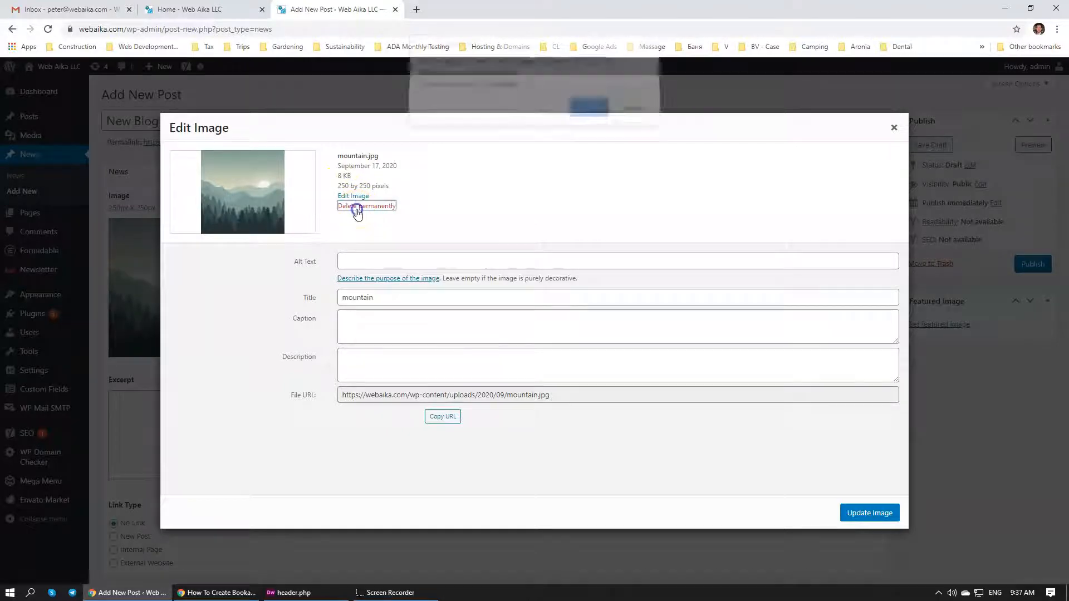
pyautogui.click(594, 118)
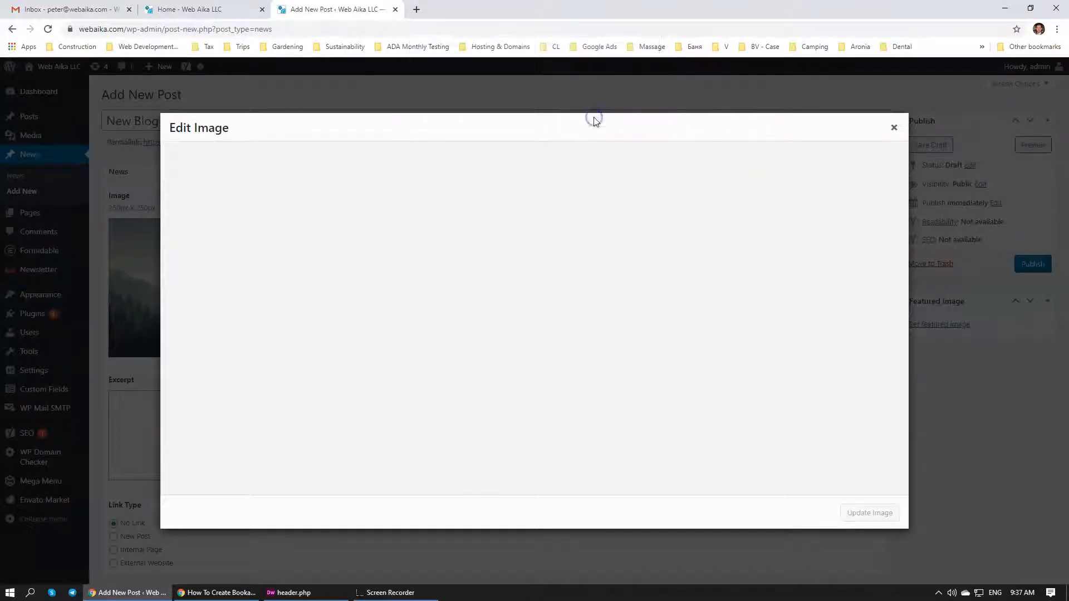
pyautogui.click(390, 210)
pyautogui.click(893, 130)
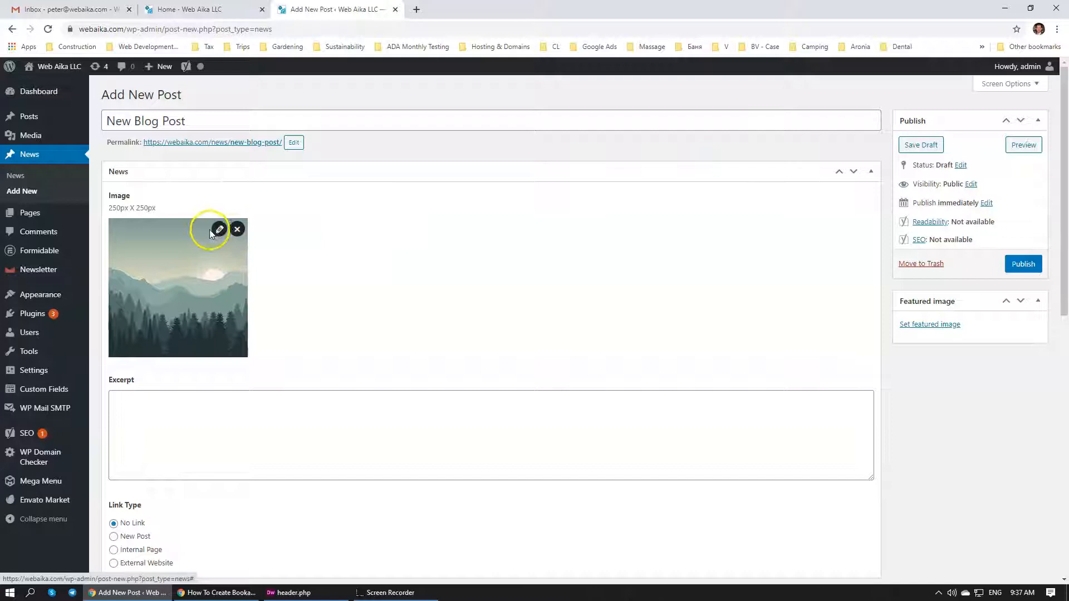
# Repeat the permanent deletion, remove the image from the post, and reopen the image picker
pyautogui.click(218, 229)
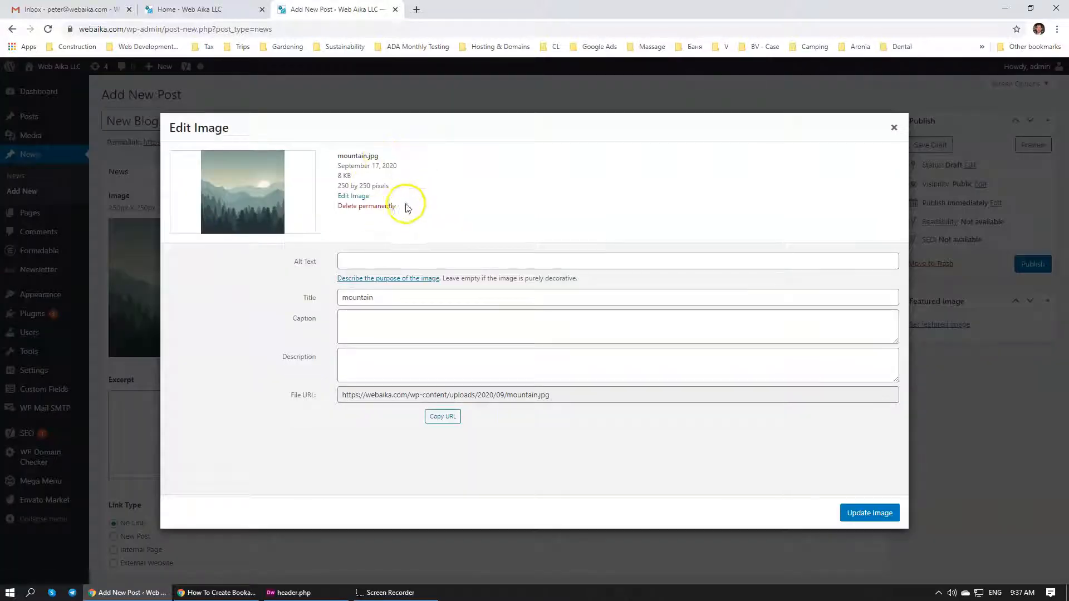
pyautogui.click(372, 207)
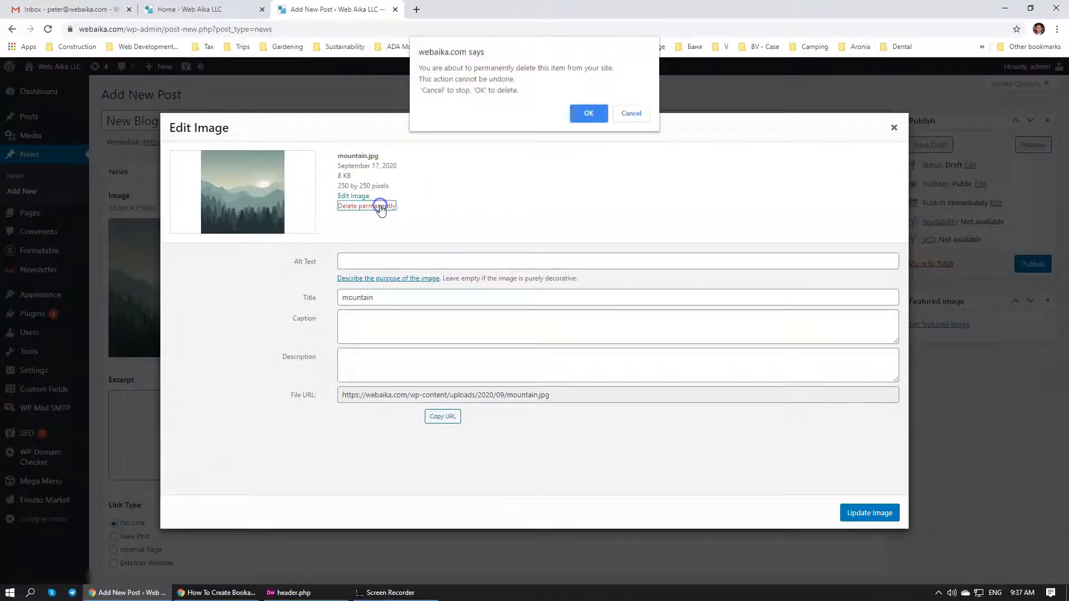
pyautogui.click(591, 113)
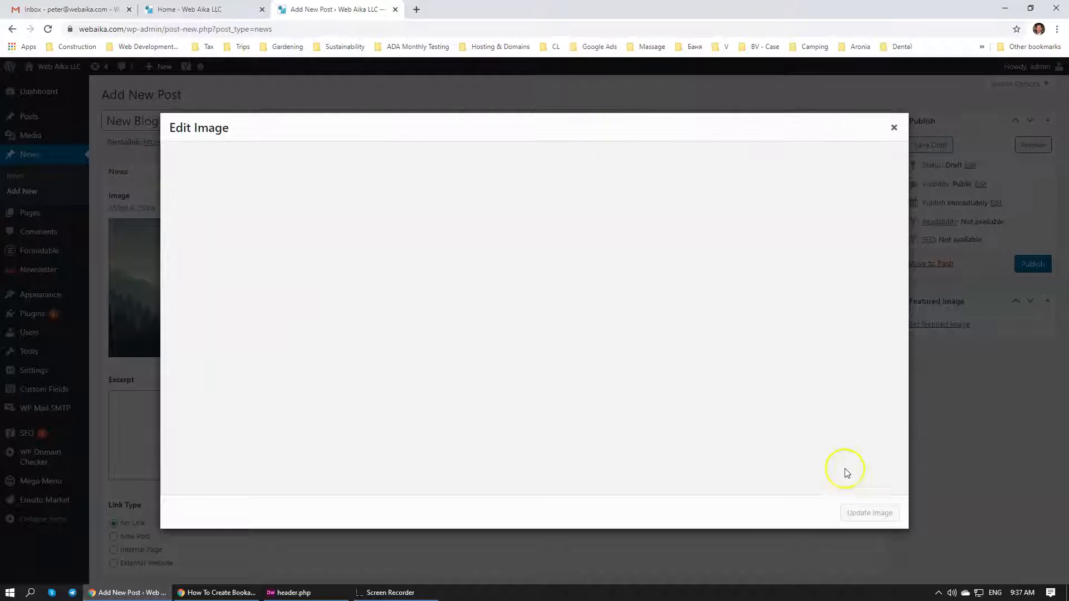
pyautogui.click(894, 129)
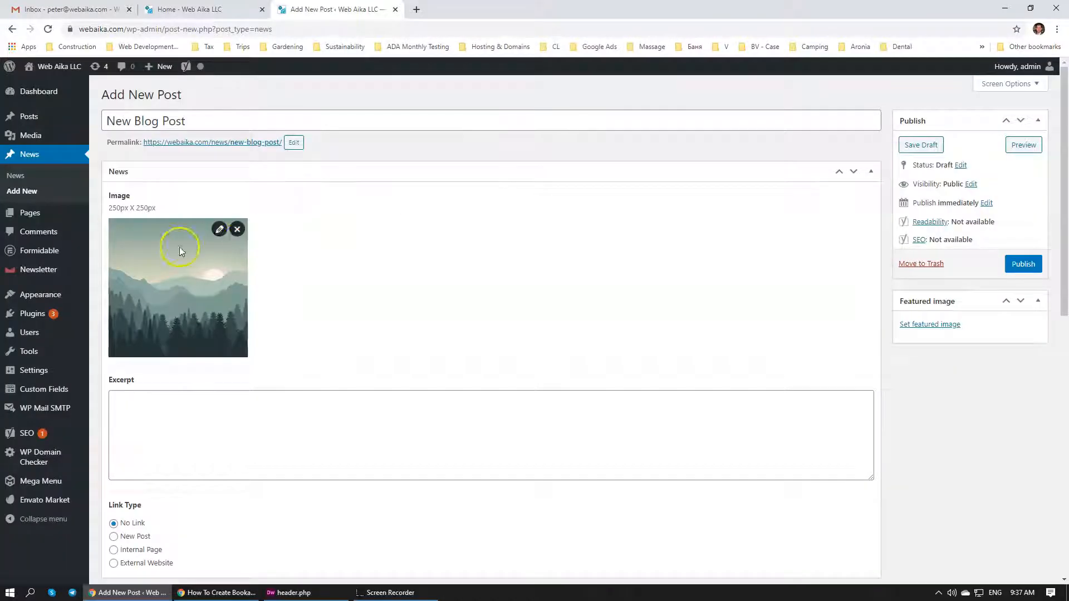
pyautogui.click(241, 228)
pyautogui.click(203, 227)
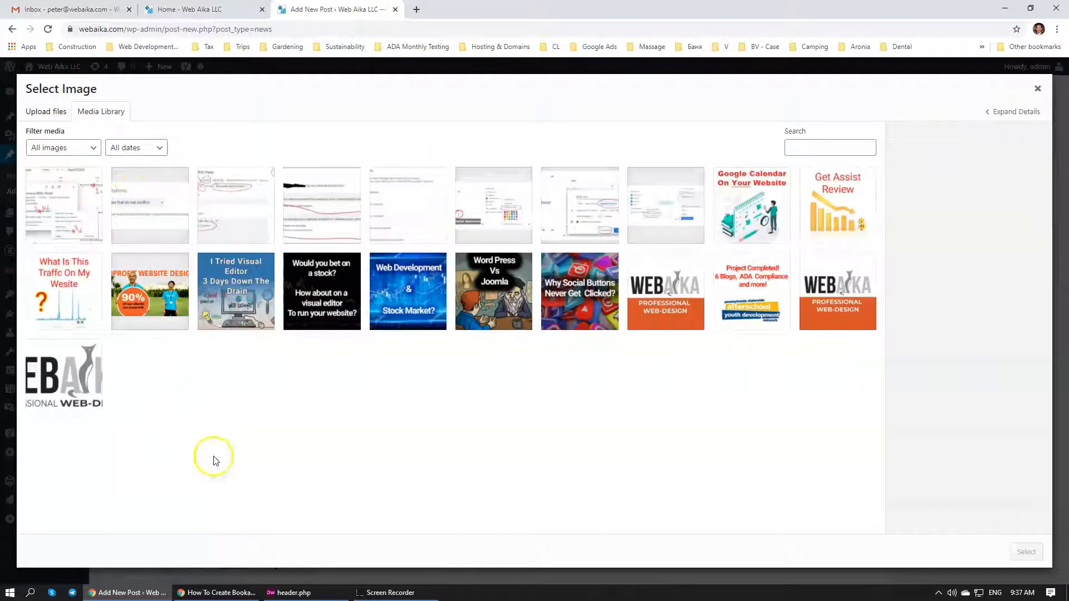
# Upload mountain.jpg again and insert it as the post image
pyautogui.click(42, 113)
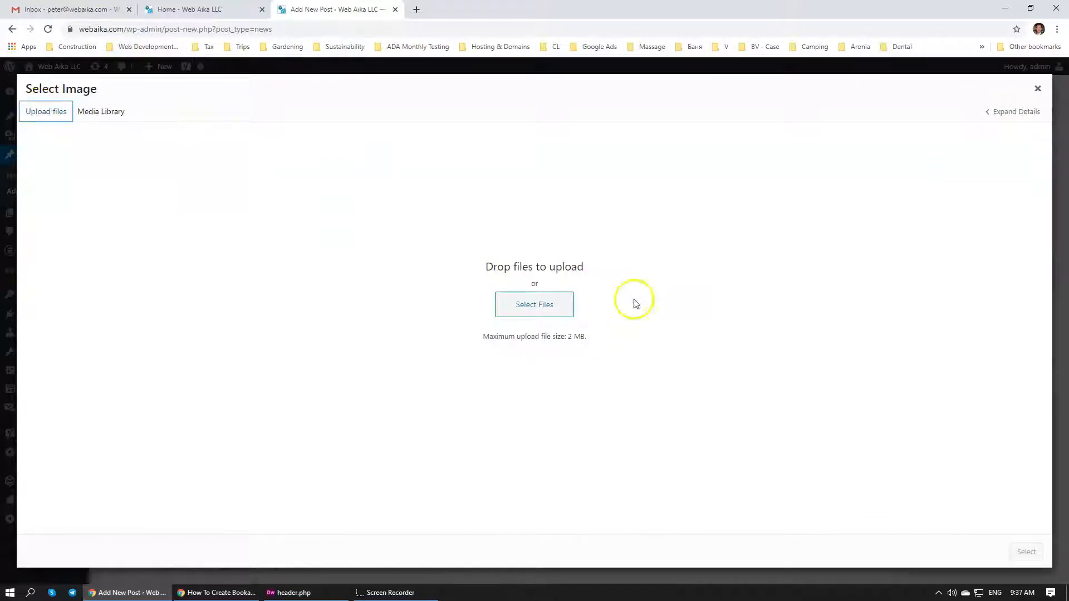
pyautogui.click(559, 300)
pyautogui.click(561, 229)
pyautogui.doubleClick(561, 229)
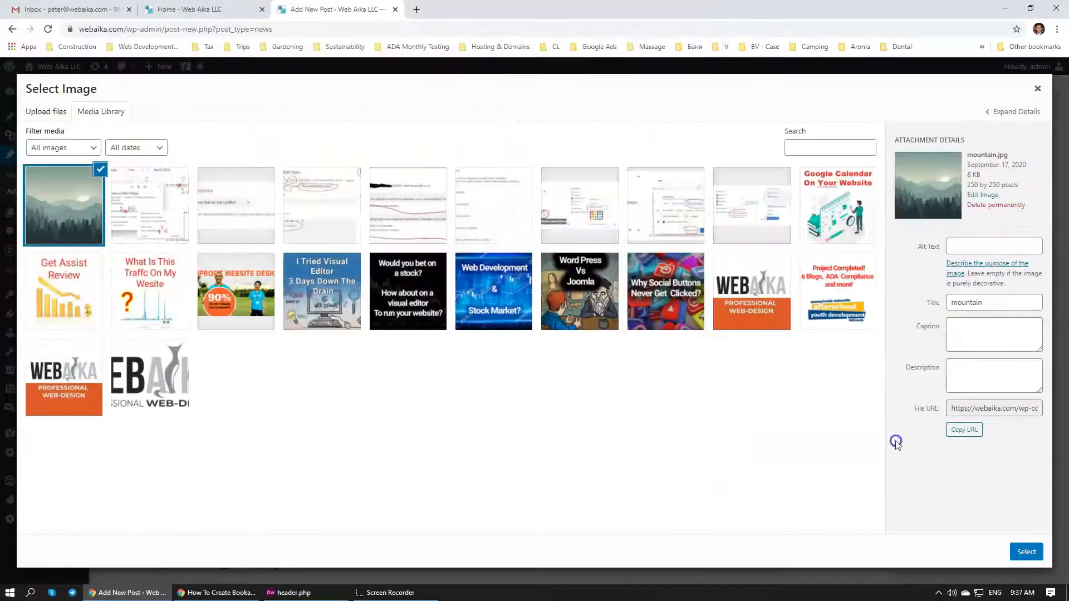
pyautogui.click(1026, 553)
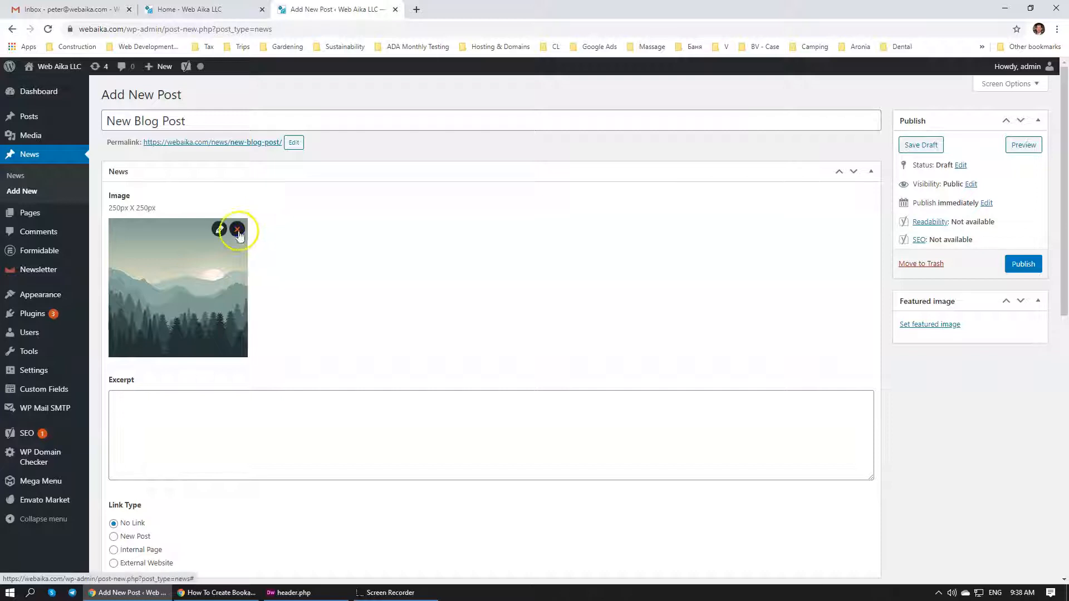
# Replace the post image with the I Tried Visual Editor picture
pyautogui.click(237, 230)
pyautogui.click(210, 227)
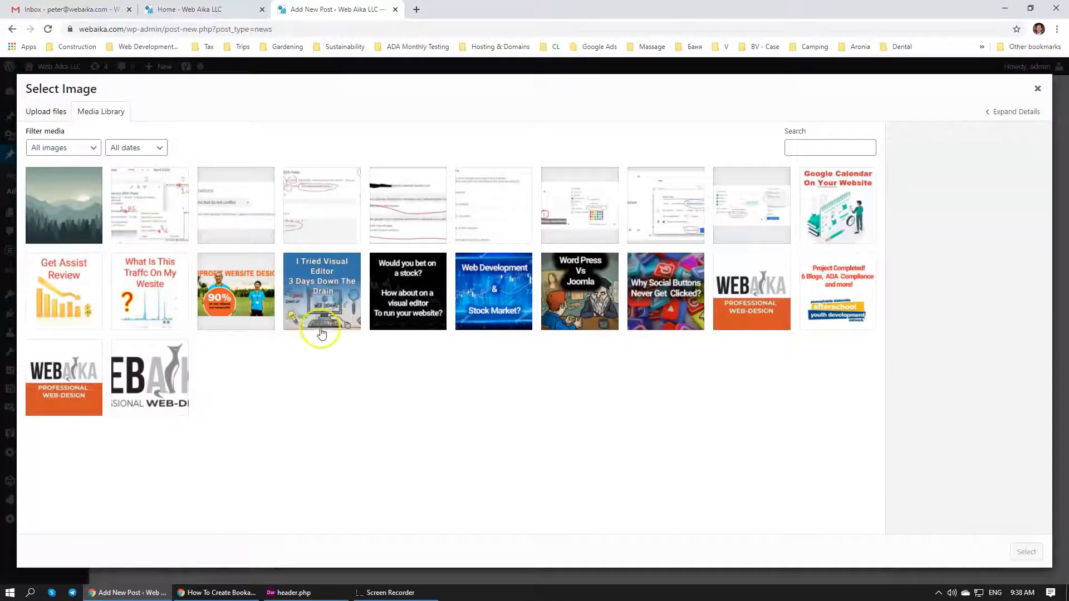
pyautogui.click(325, 284)
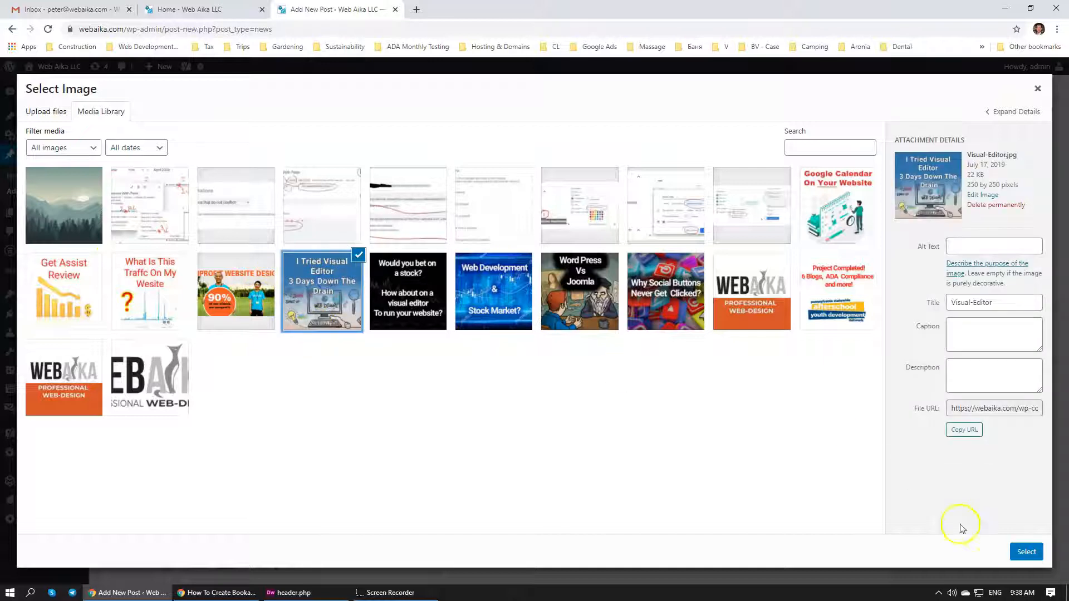
pyautogui.click(1022, 549)
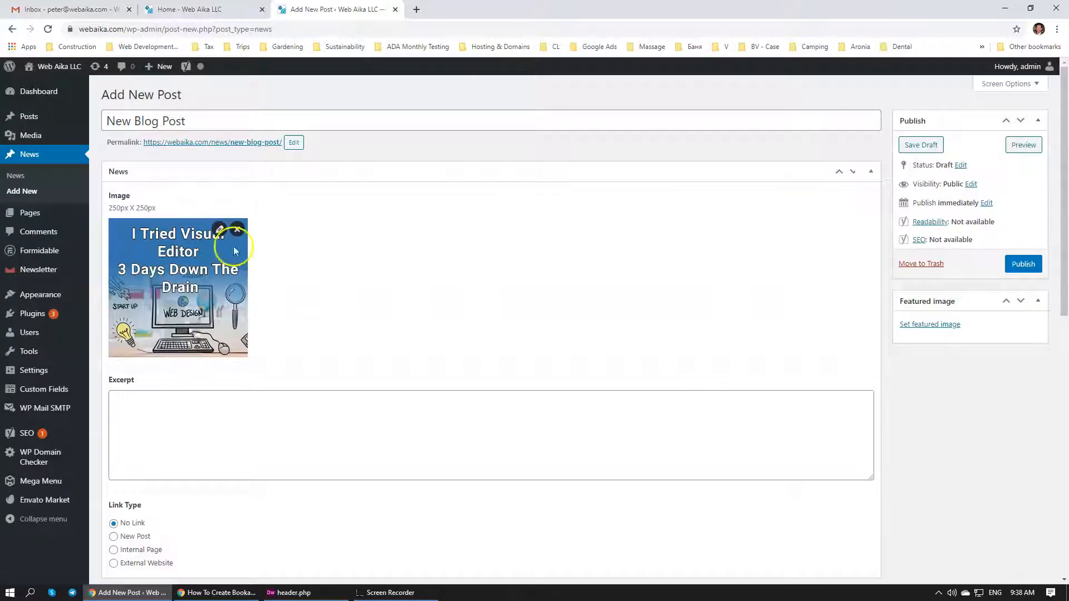
# Swap the image back to mountain as the post's image
pyautogui.click(230, 230)
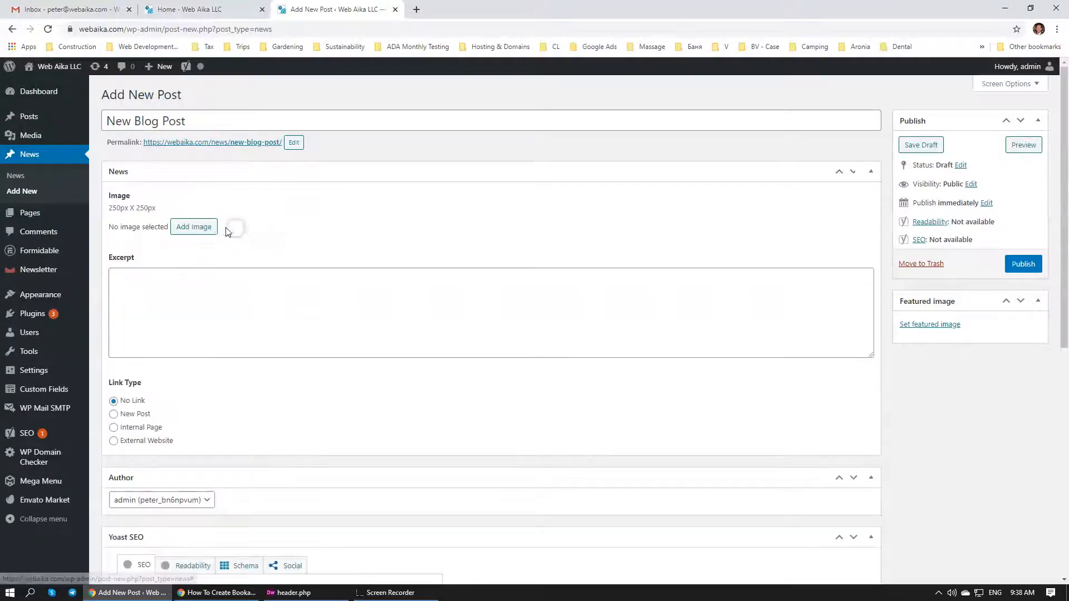
pyautogui.click(193, 227)
pyautogui.click(68, 195)
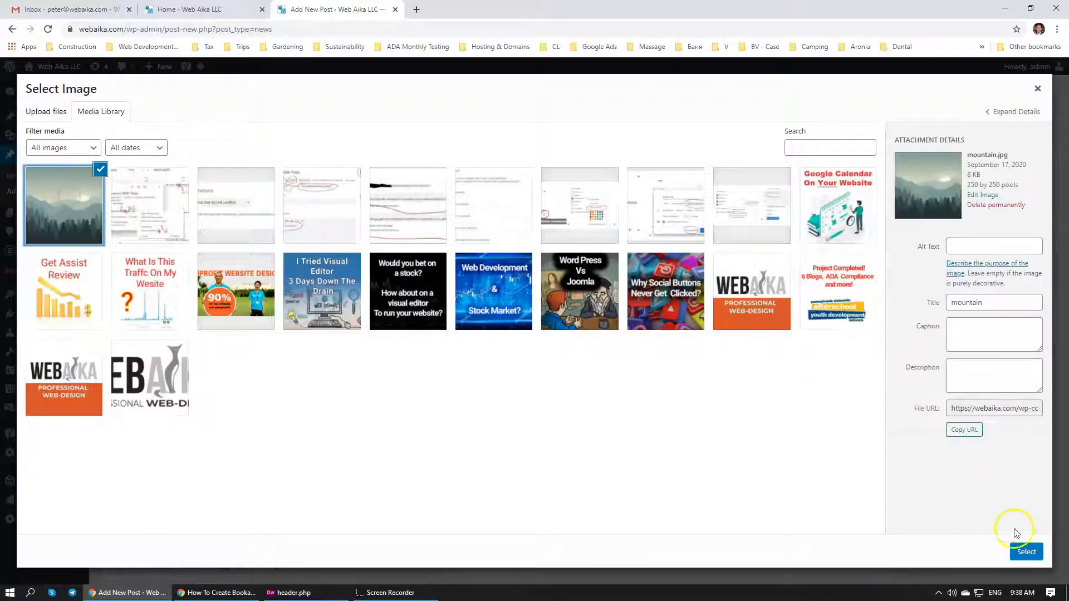
pyautogui.click(1035, 551)
pyautogui.scroll(-2, 515, 377)
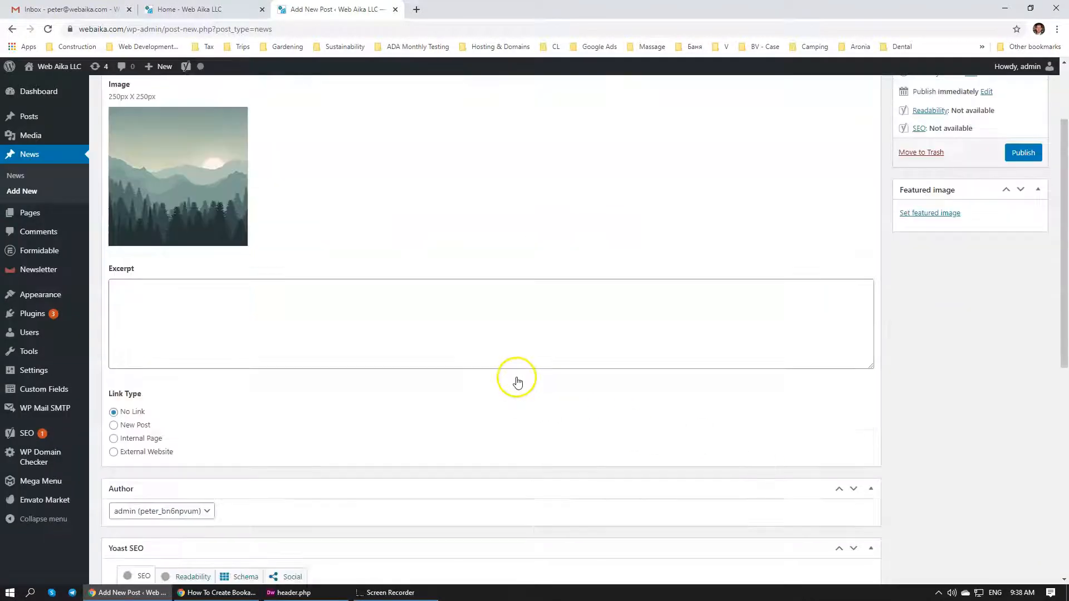
# Publish New Blog Post and confirm it tops the live news archive with its mountain thumbnail
pyautogui.click(1024, 153)
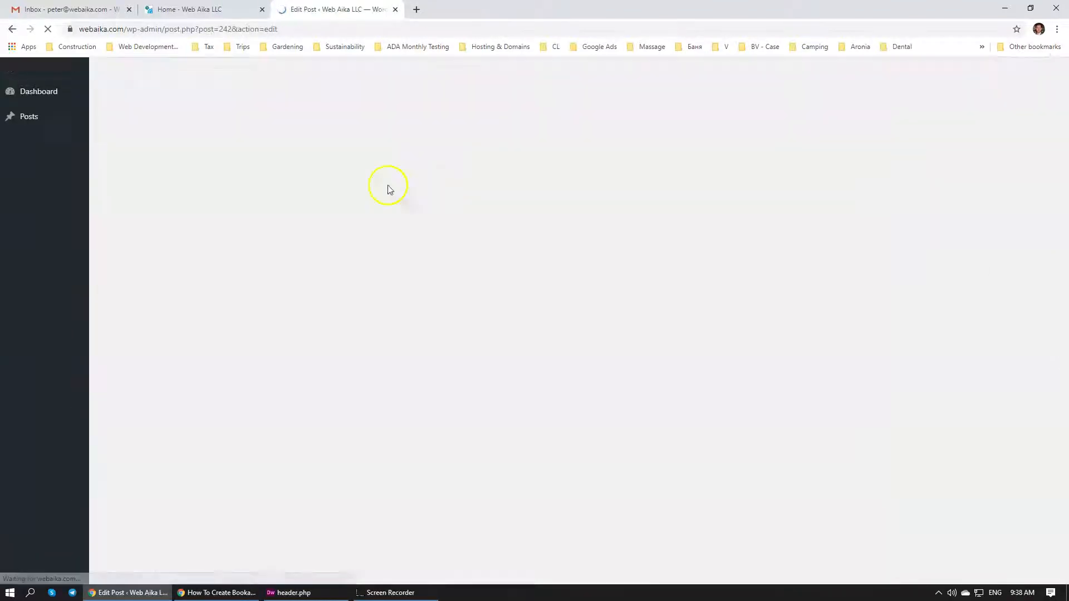
pyautogui.click(220, 593)
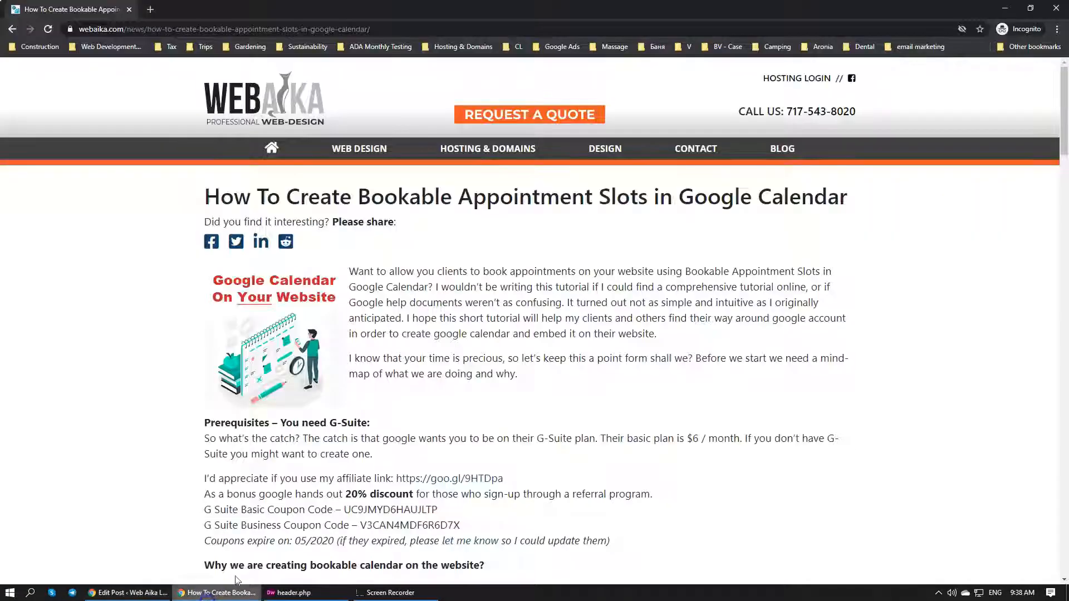
pyautogui.click(782, 153)
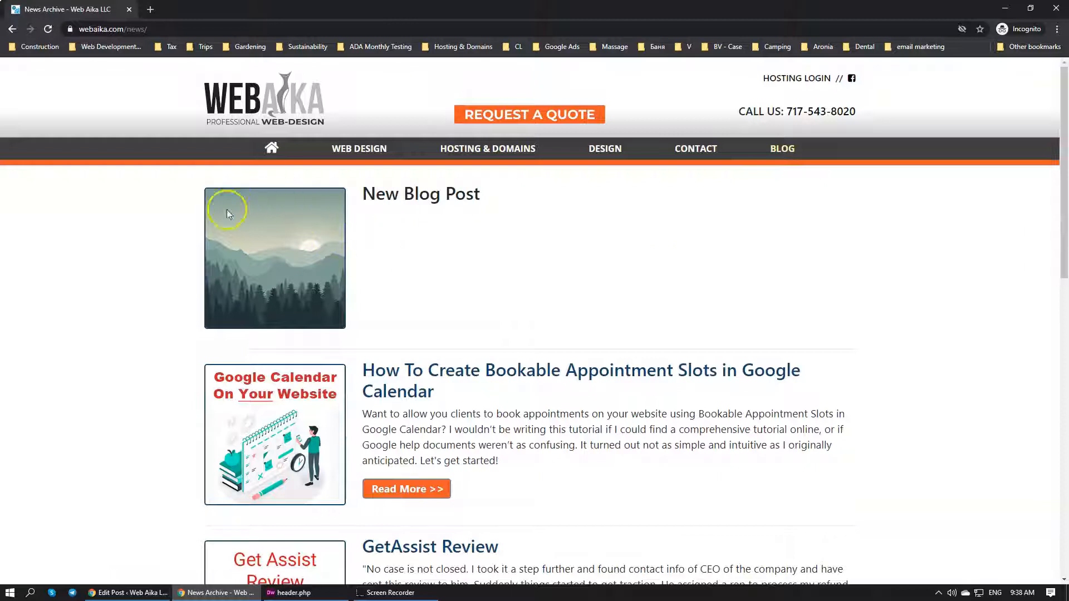
pyautogui.moveTo(382, 194); pyautogui.dragTo(515, 212)
pyautogui.click(511, 237)
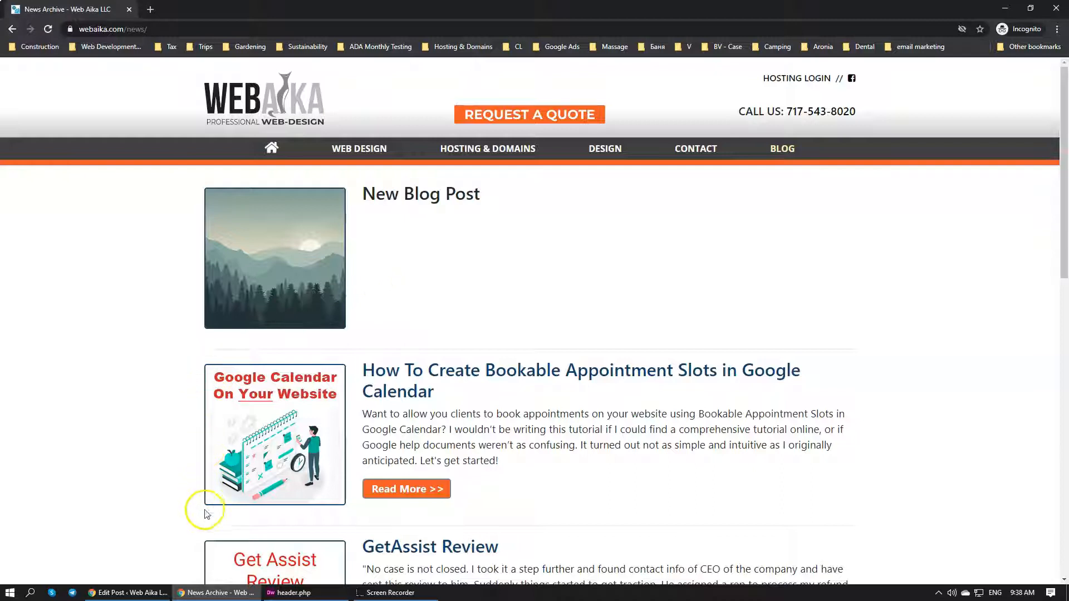
pyautogui.scroll(-8, 354, 390)
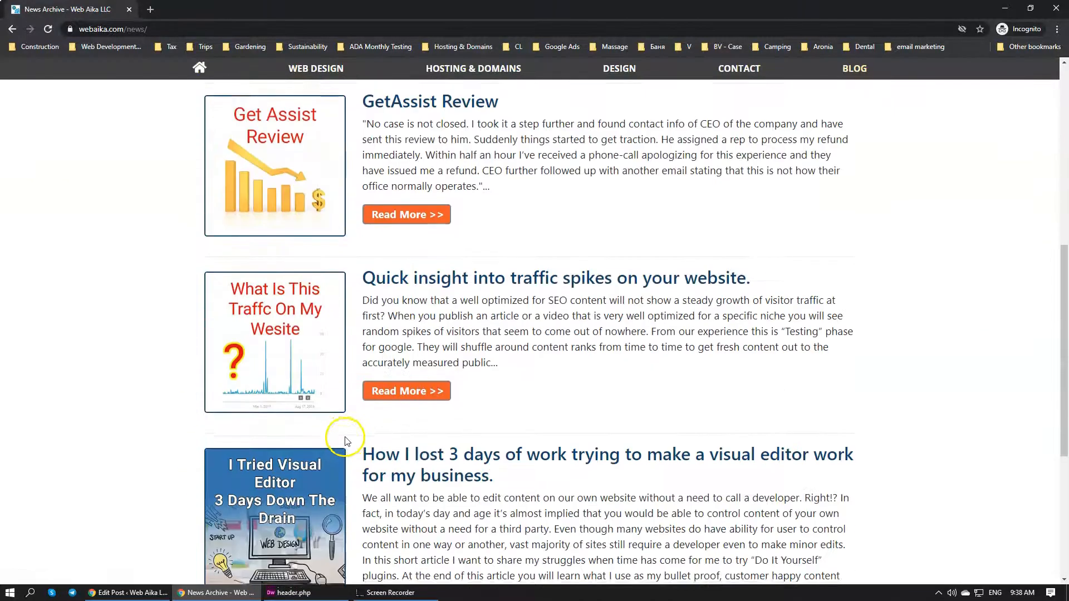
pyautogui.scroll(8, 345, 440)
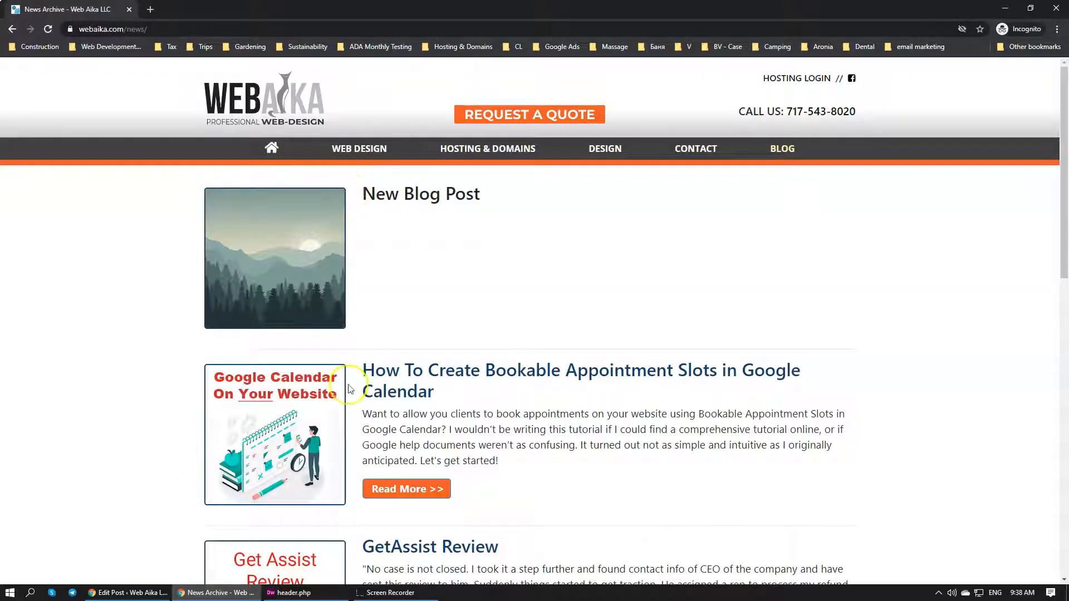
pyautogui.click(160, 594)
pyautogui.click(179, 431)
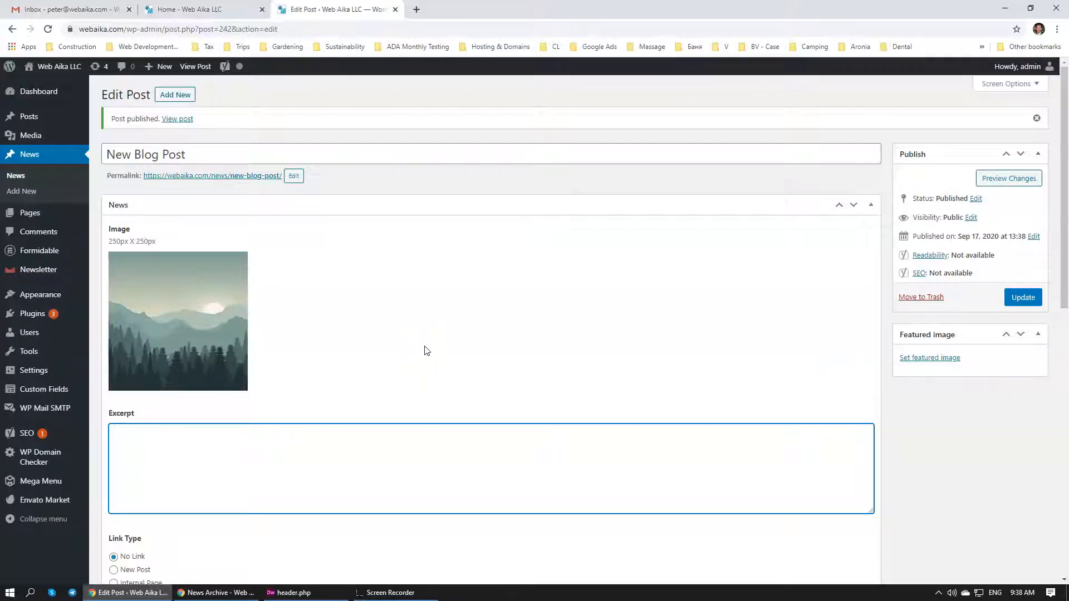
# Select the opening sentences of the traffic-spikes post's excerpt on the live news archive
pyautogui.click(308, 449)
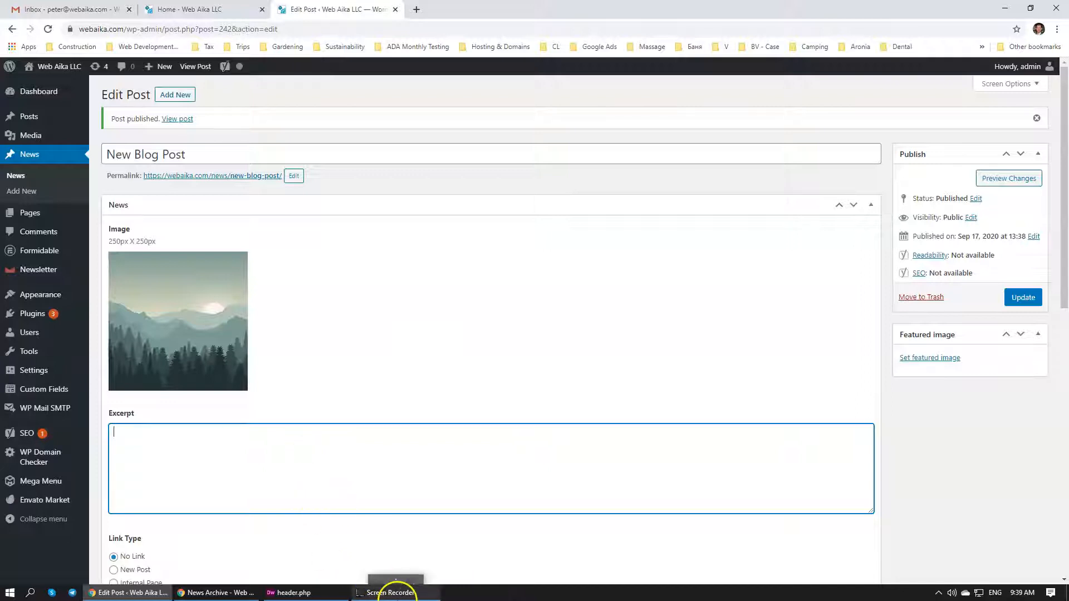
pyautogui.click(403, 596)
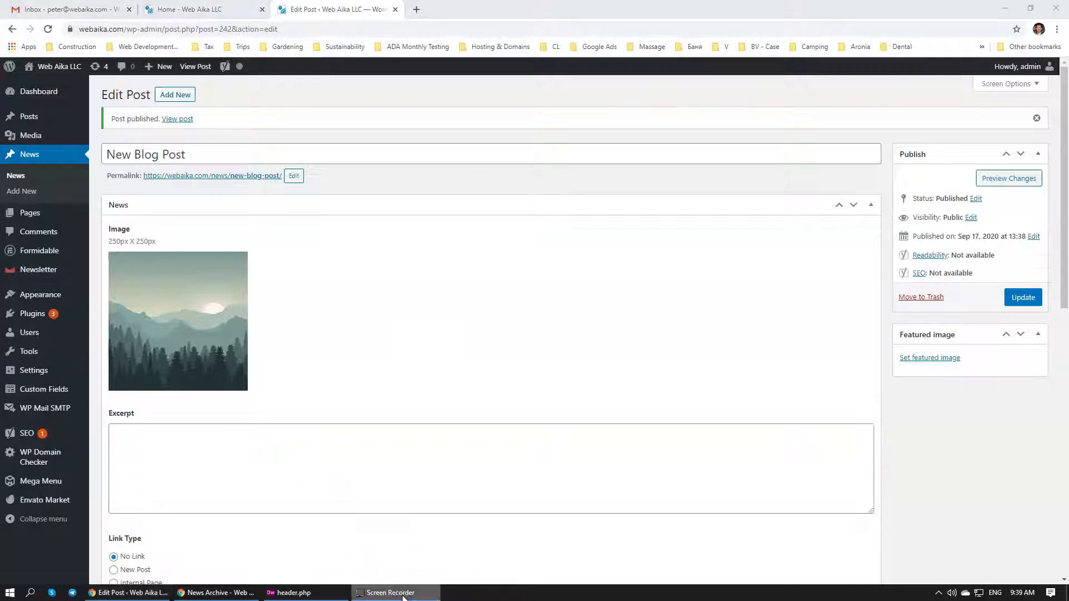
pyautogui.click(210, 455)
pyautogui.scroll(-3, 192, 448)
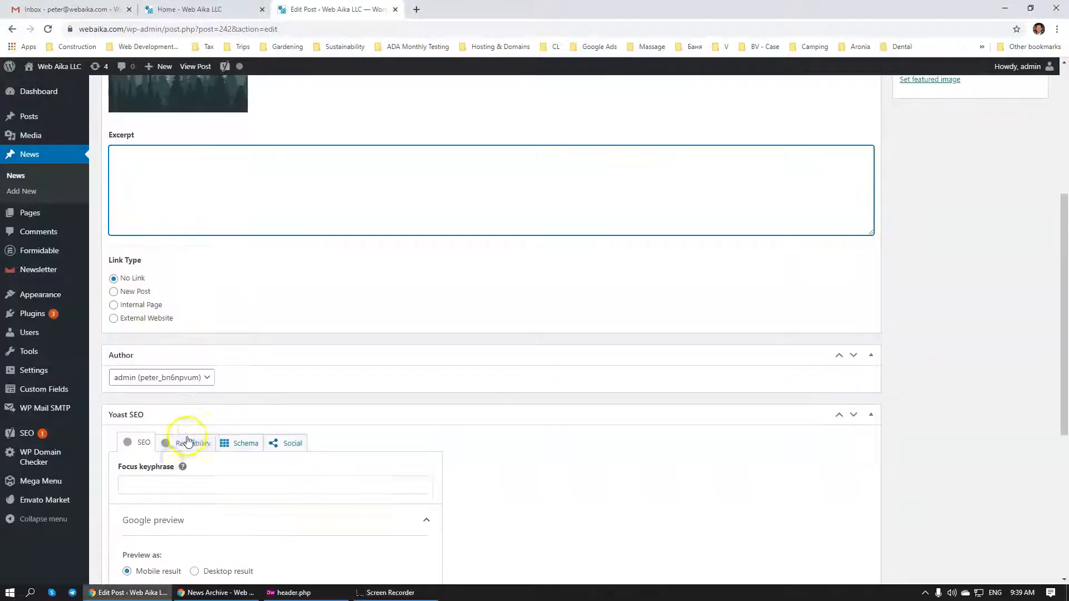
pyautogui.click(216, 593)
pyautogui.scroll(-3, 379, 350)
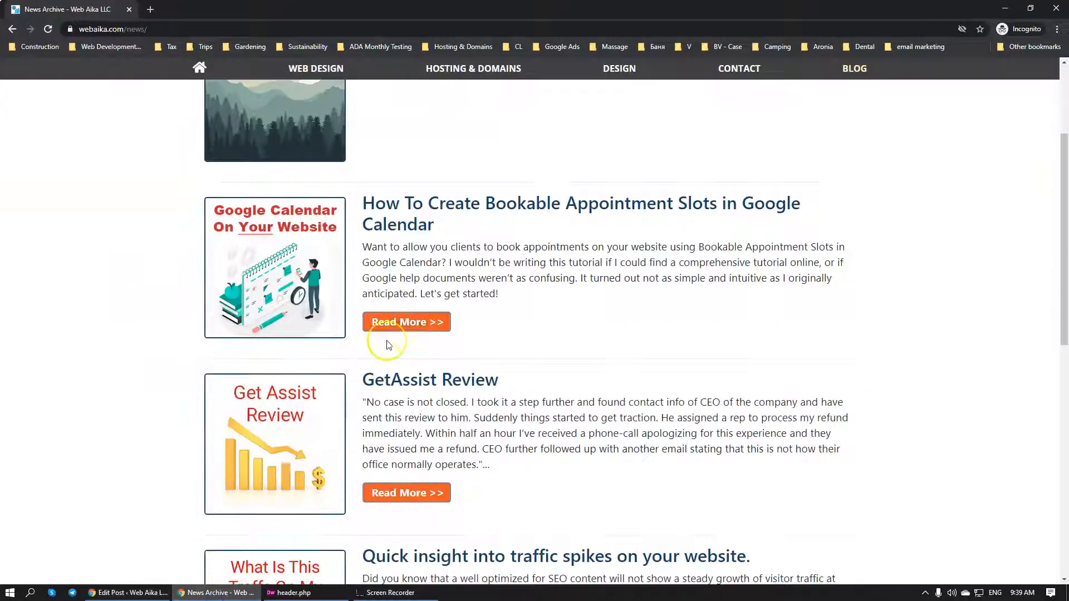
pyautogui.scroll(-4, 438, 425)
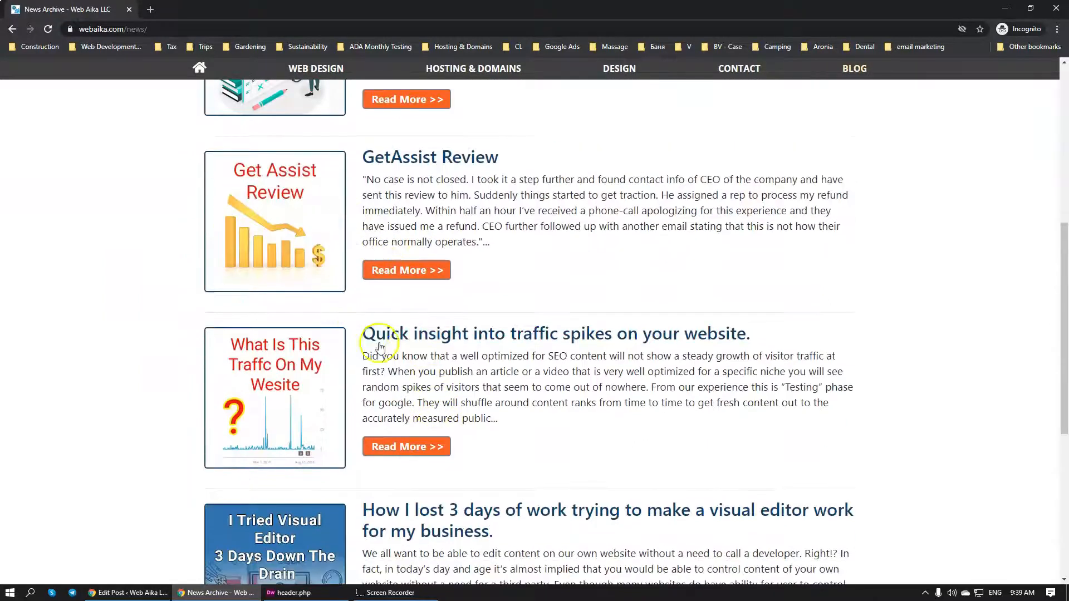
pyautogui.moveTo(362, 358); pyautogui.dragTo(492, 419)
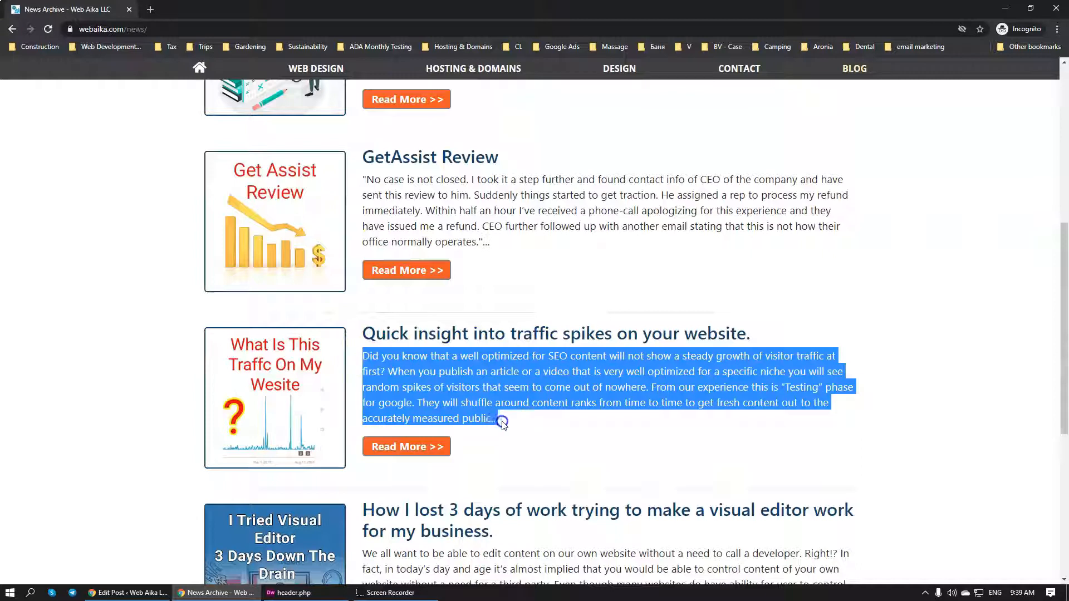
pyautogui.moveTo(491, 421); pyautogui.dragTo(579, 400)
pyautogui.hotkey('ctrl', 'c')
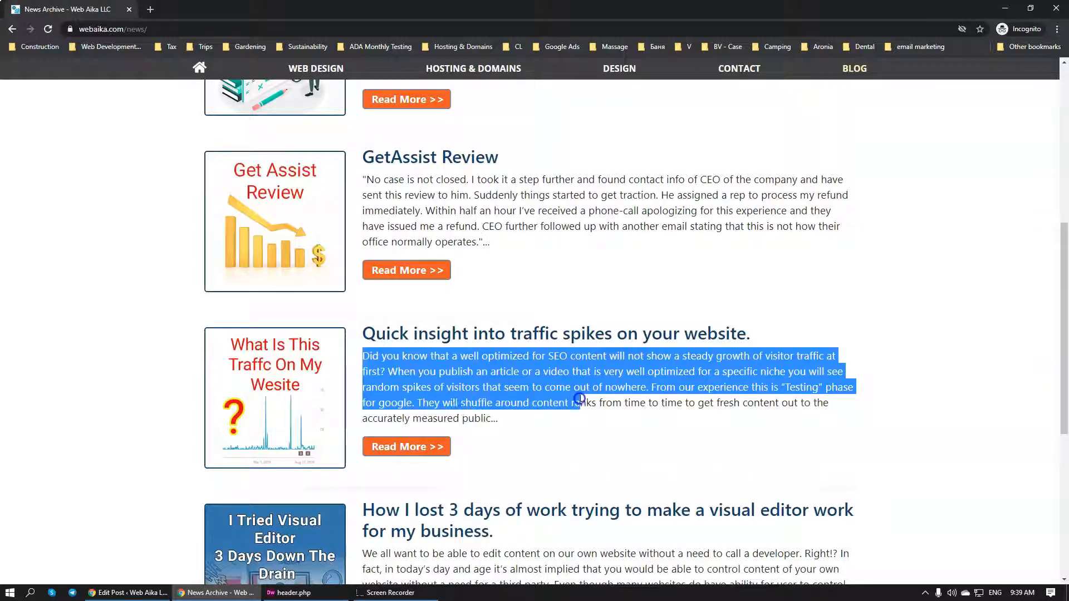
pyautogui.moveTo(713, 405); pyautogui.dragTo(373, 361)
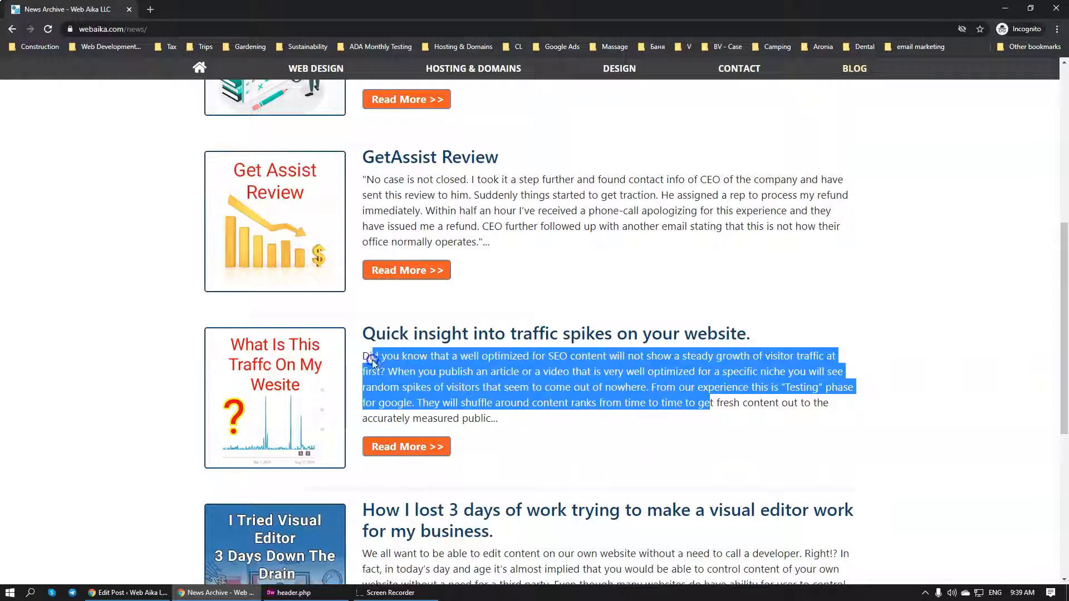
pyautogui.scroll(7, 356, 251)
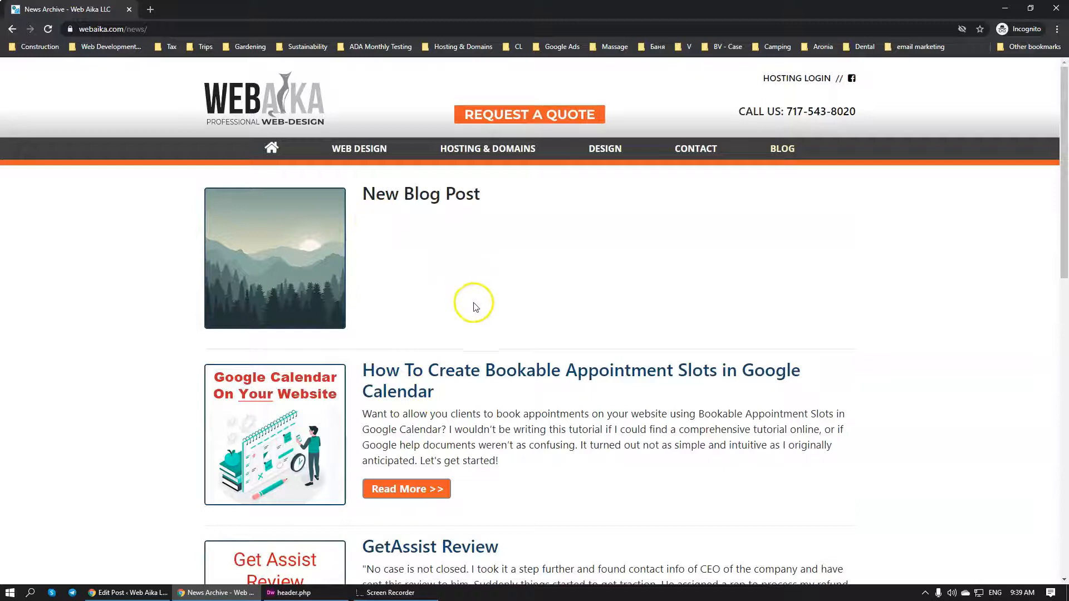
# Paste the copied text into the Excerpt, update the post, and reload the live archive
pyautogui.click(95, 593)
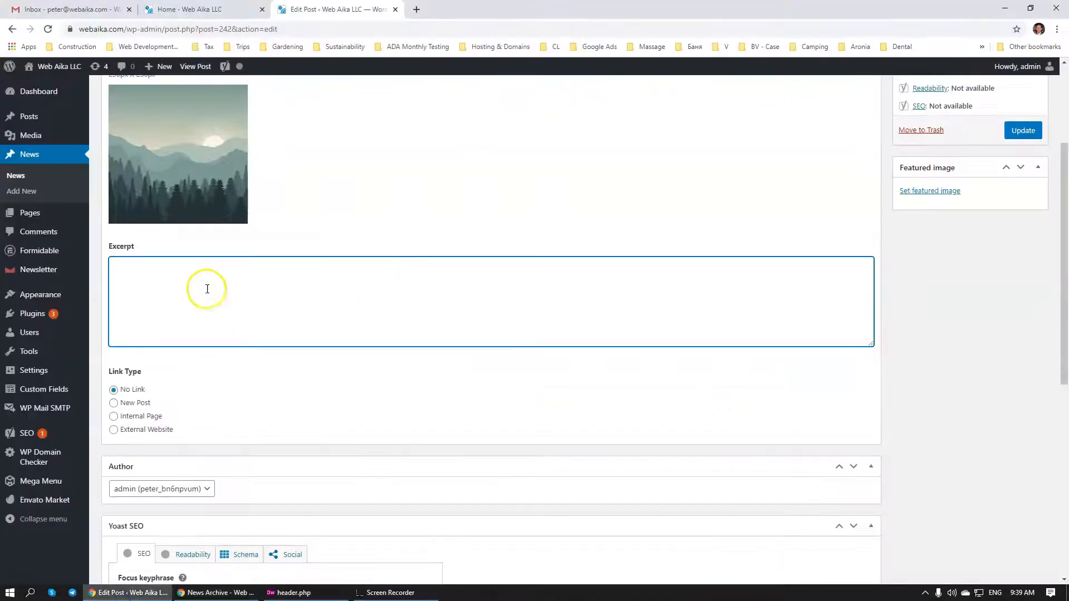
pyautogui.hotkey('ctrl', 'v')
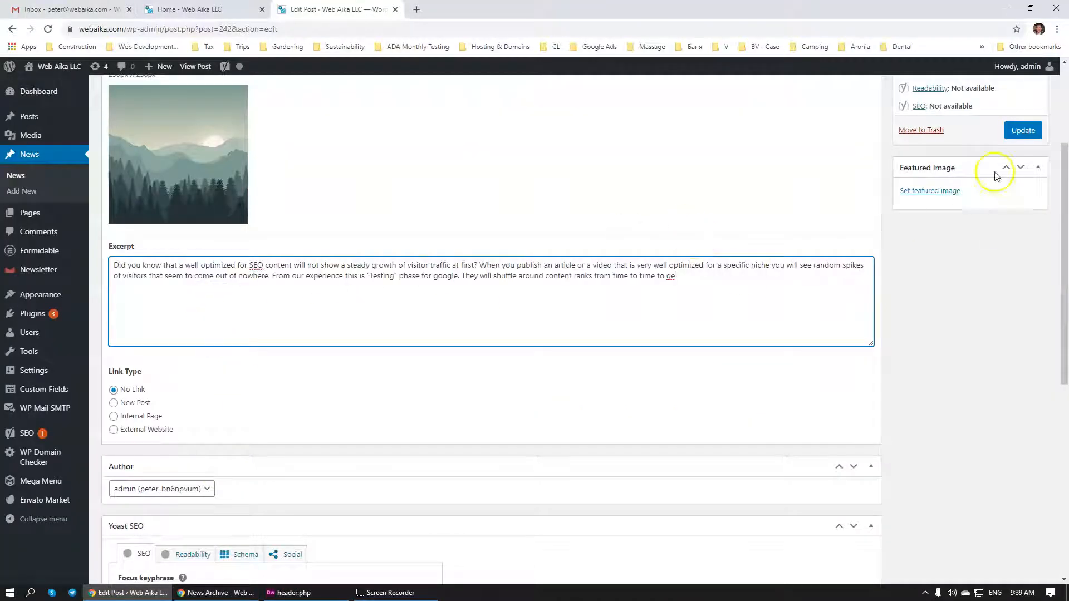
pyautogui.click(1024, 130)
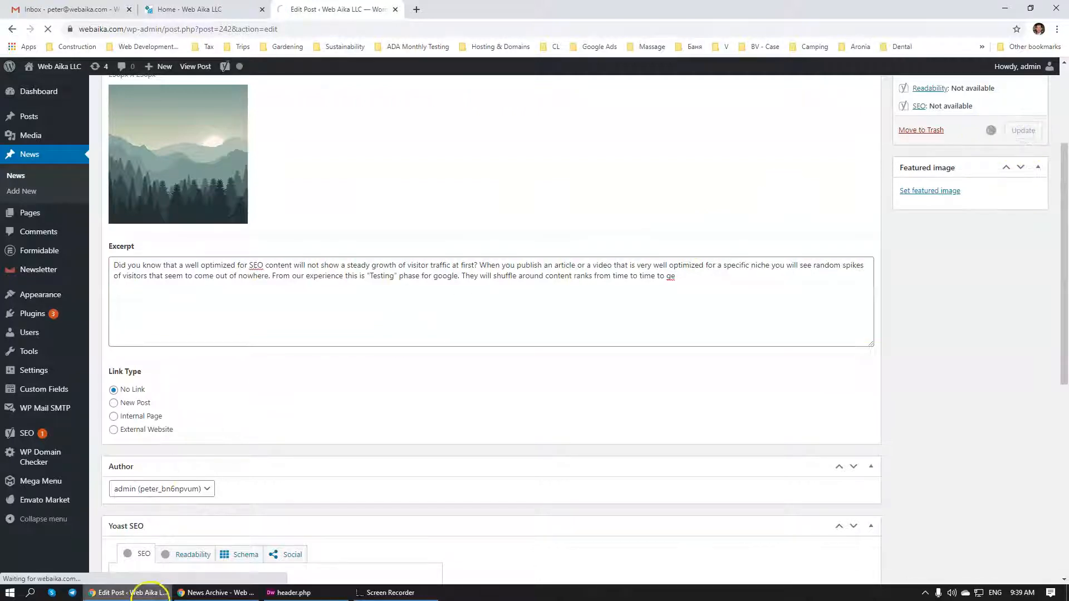
pyautogui.click(195, 594)
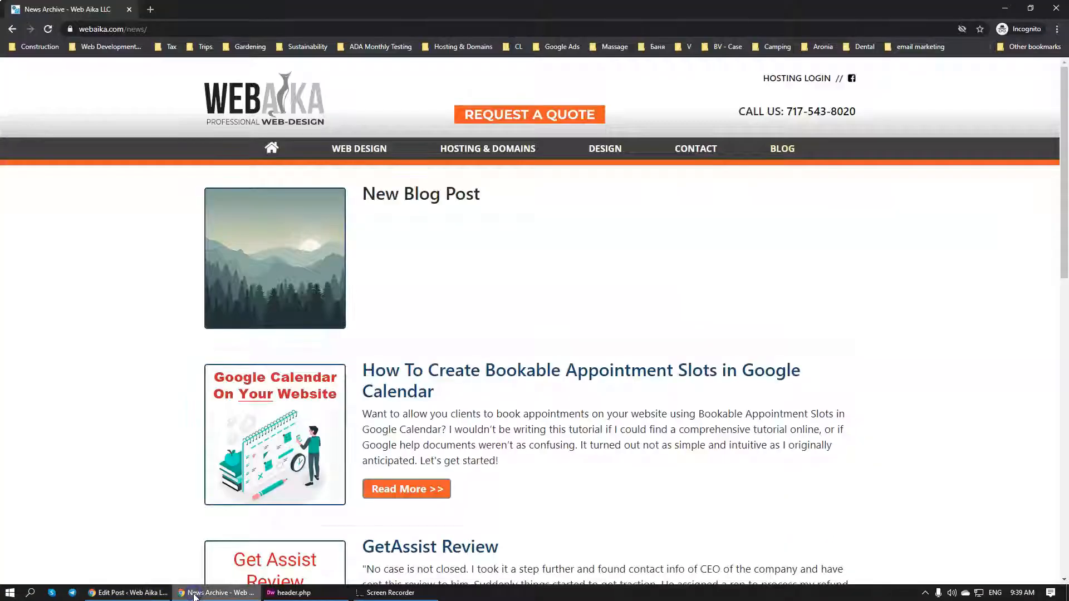
pyautogui.click(128, 593)
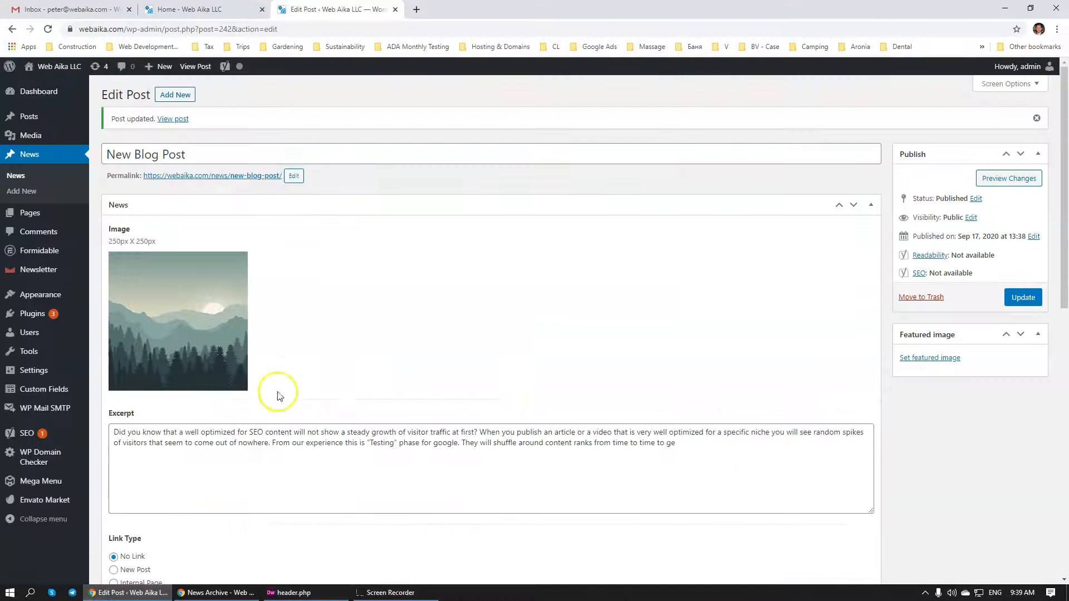
pyautogui.click(1019, 299)
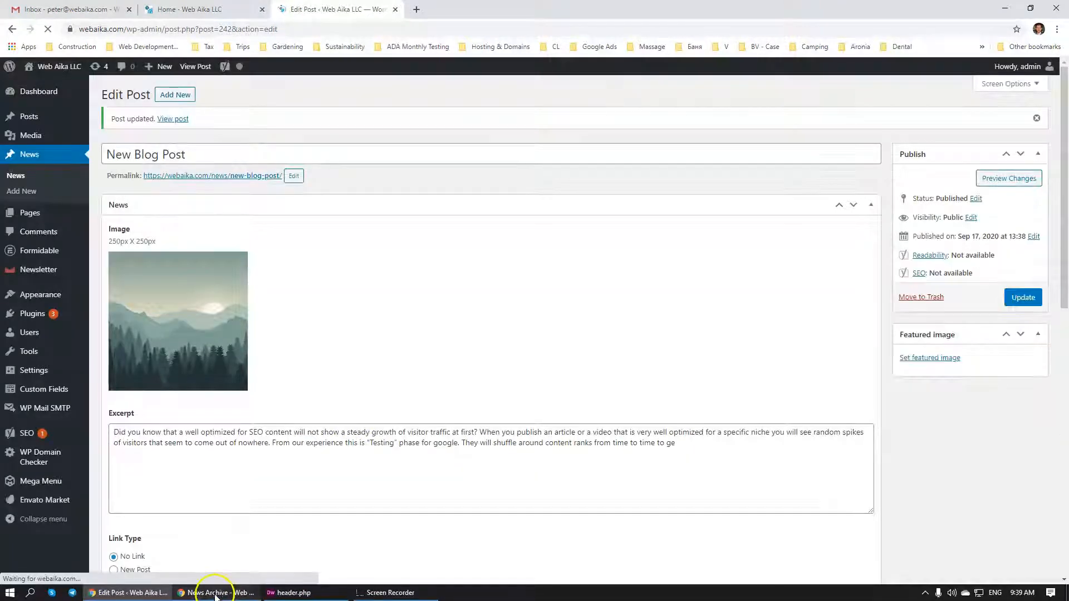
pyautogui.click(216, 593)
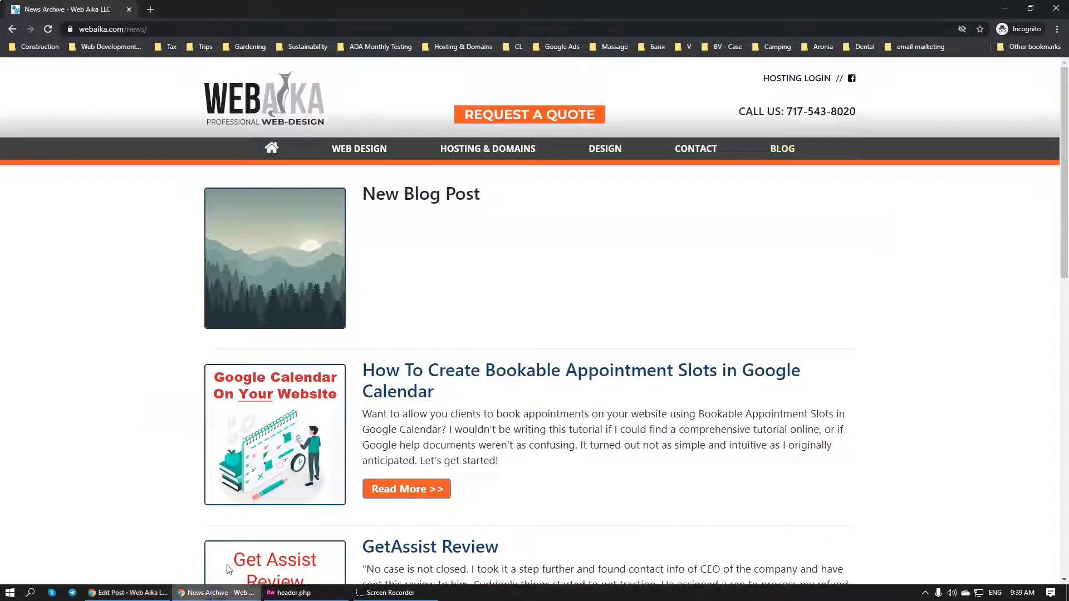
pyautogui.click(48, 29)
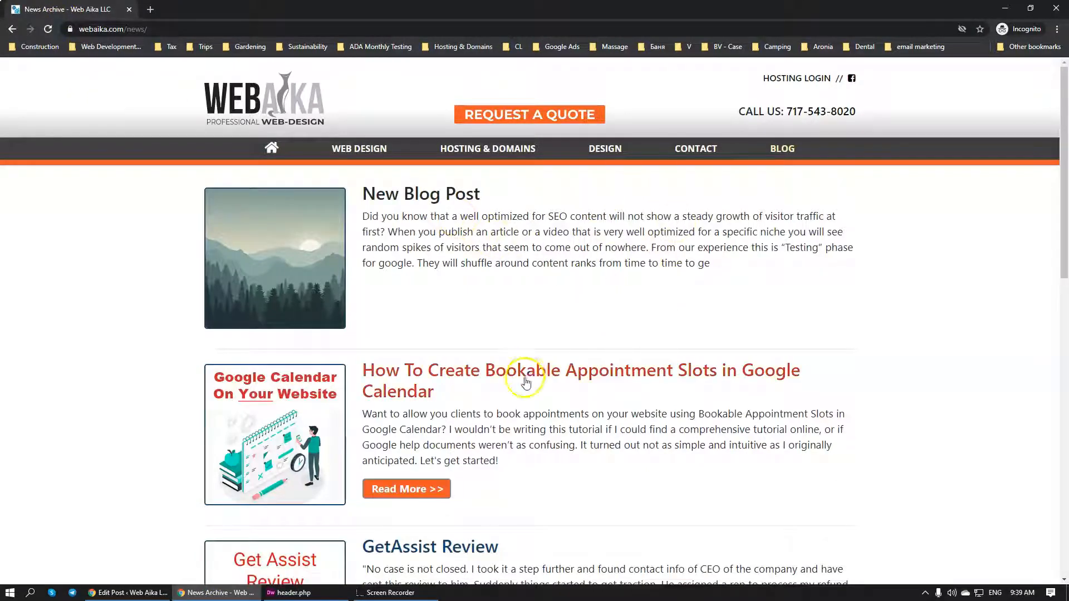
pyautogui.scroll(-2, 526, 382)
pyautogui.scroll(2, 529, 362)
# Append an ellipsis "..." to the end of the excerpt and update the post
pyautogui.click(128, 593)
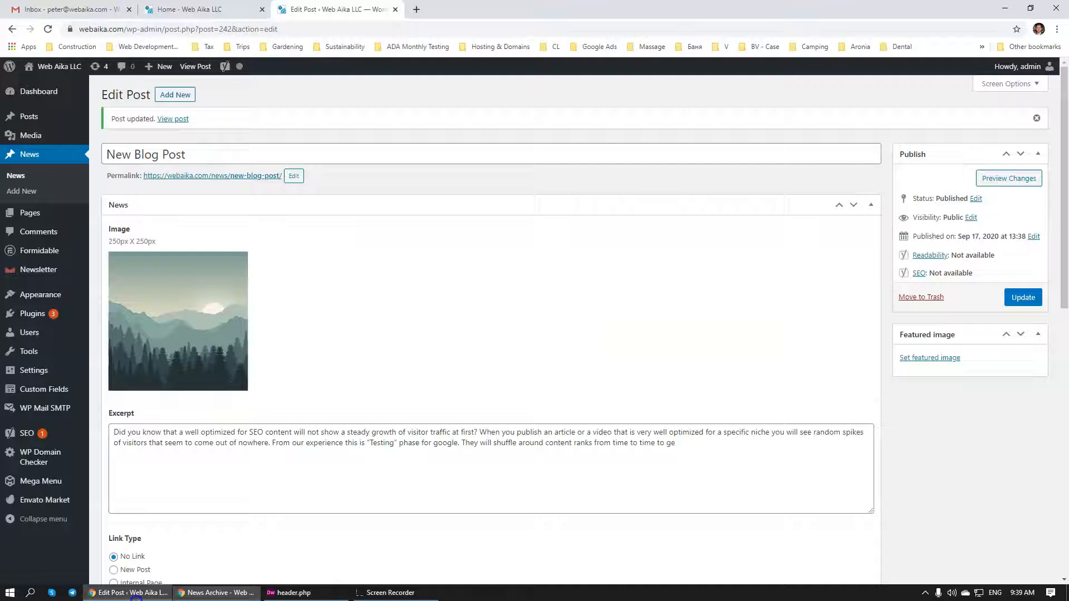
pyautogui.click(679, 444)
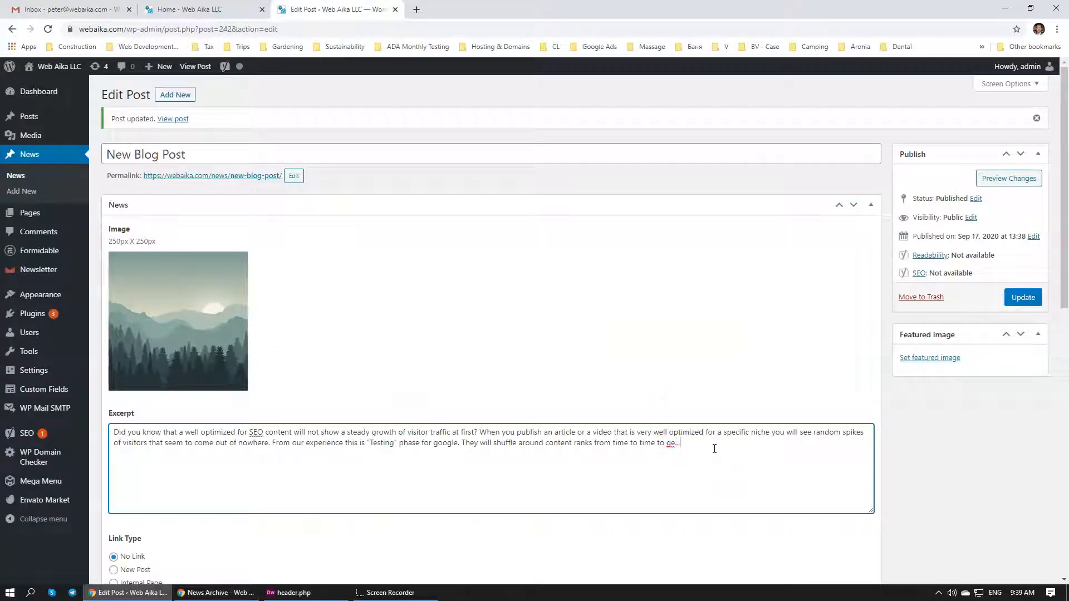
pyautogui.click(1034, 300)
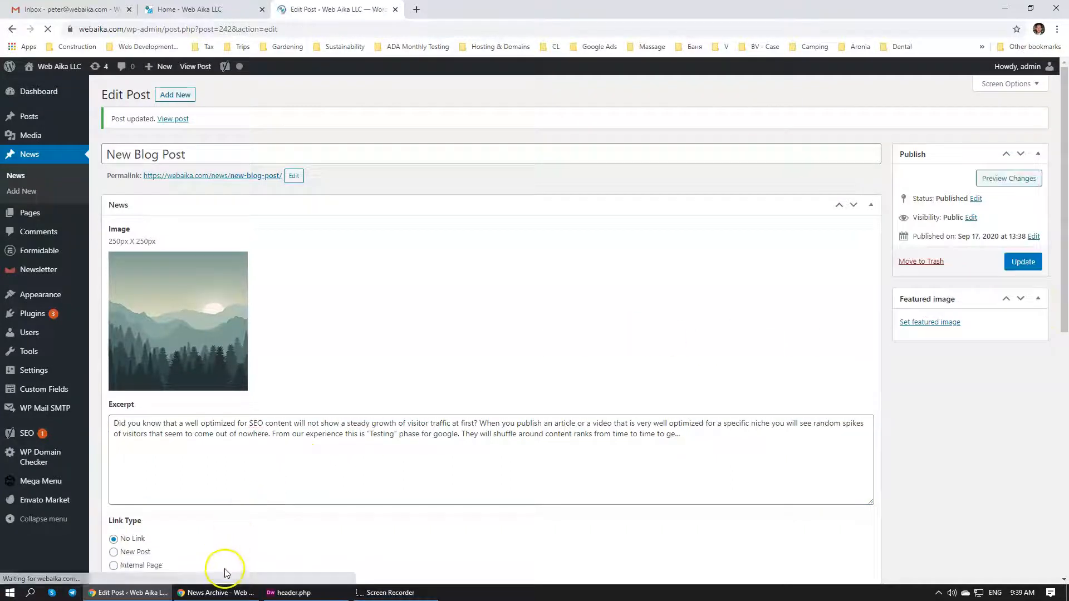
# Reload the live news archive and check the excerpt now ends with "ge..."
pyautogui.click(215, 593)
pyautogui.click(50, 30)
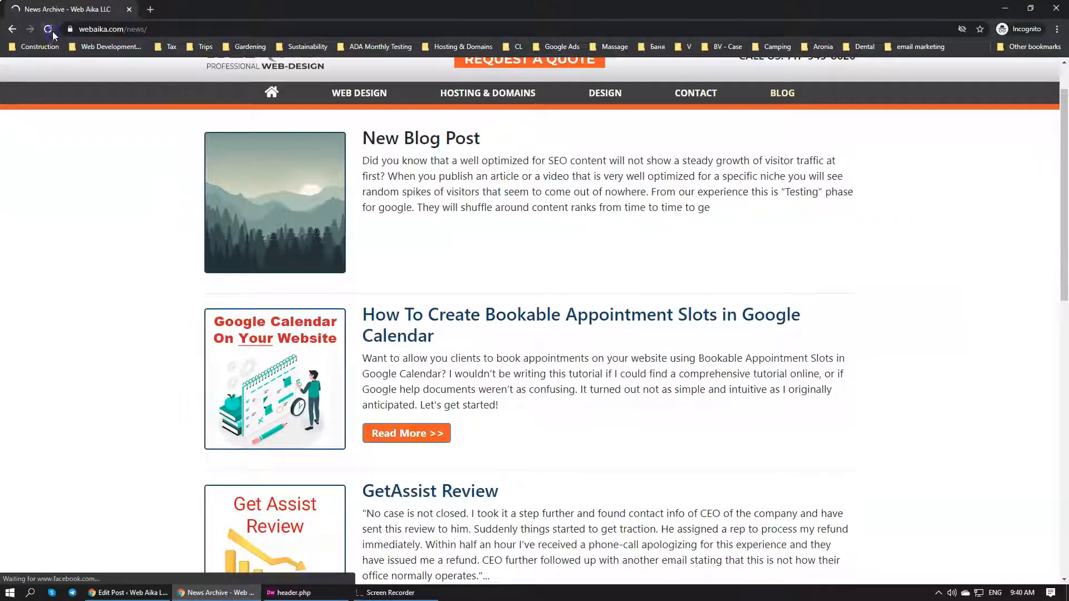
pyautogui.moveTo(692, 210); pyautogui.dragTo(712, 207)
pyautogui.click(624, 187)
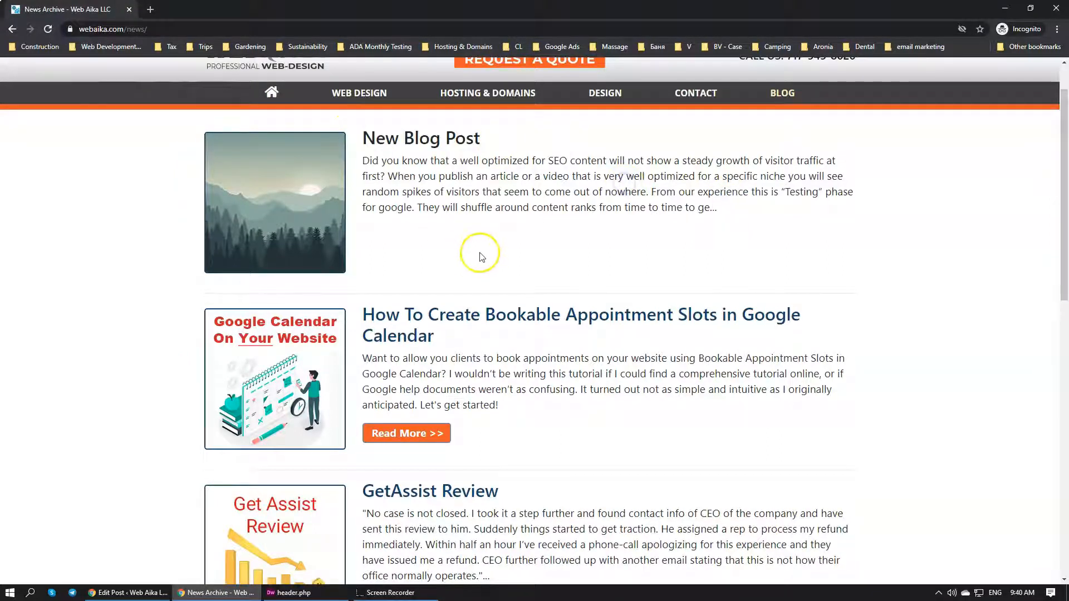
pyautogui.scroll(1, 389, 257)
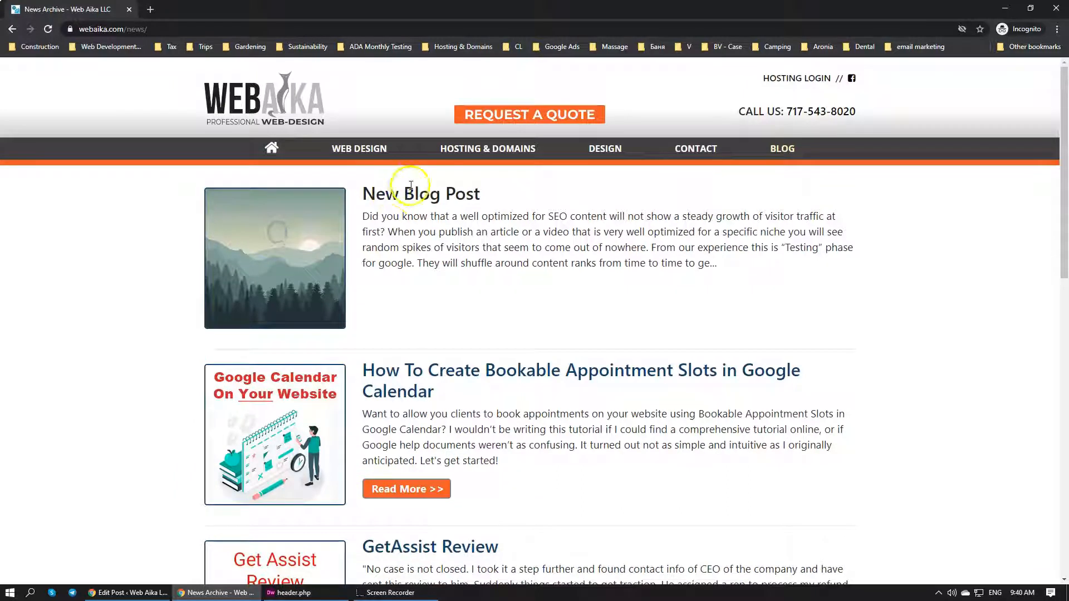
pyautogui.moveTo(386, 194); pyautogui.dragTo(787, 245)
pyautogui.click(645, 249)
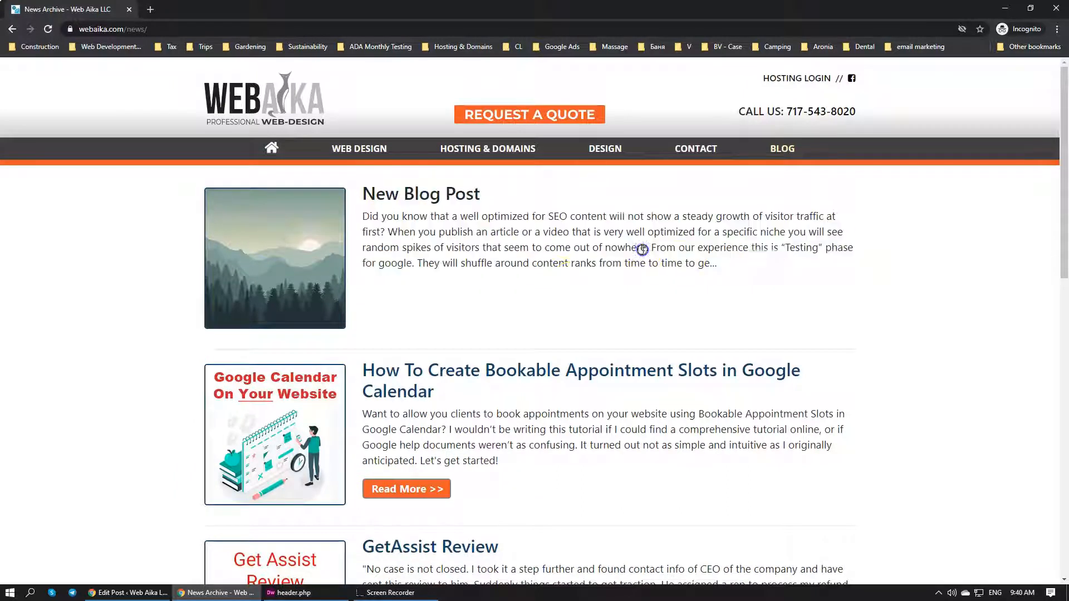
pyautogui.moveTo(478, 262); pyautogui.dragTo(396, 226)
pyautogui.click(383, 341)
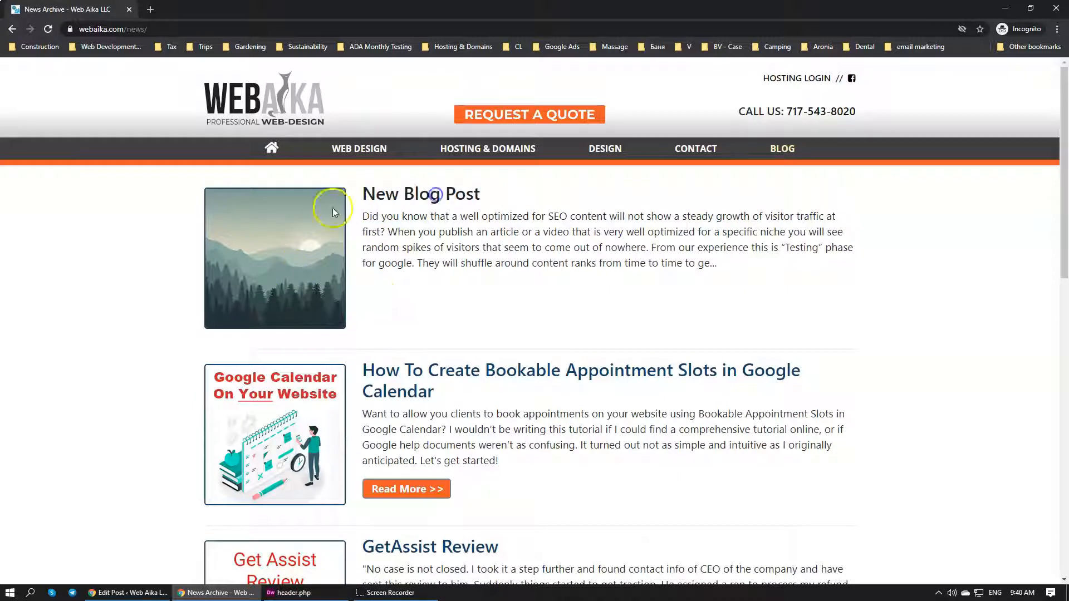
pyautogui.scroll(-3, 501, 300)
pyautogui.scroll(3, 529, 305)
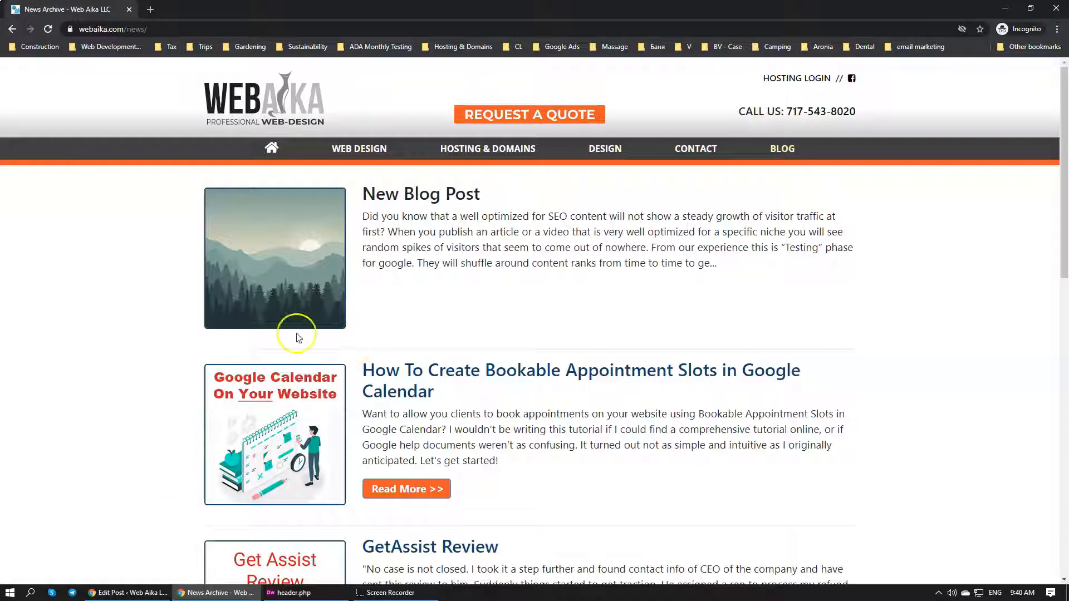
pyautogui.click(136, 593)
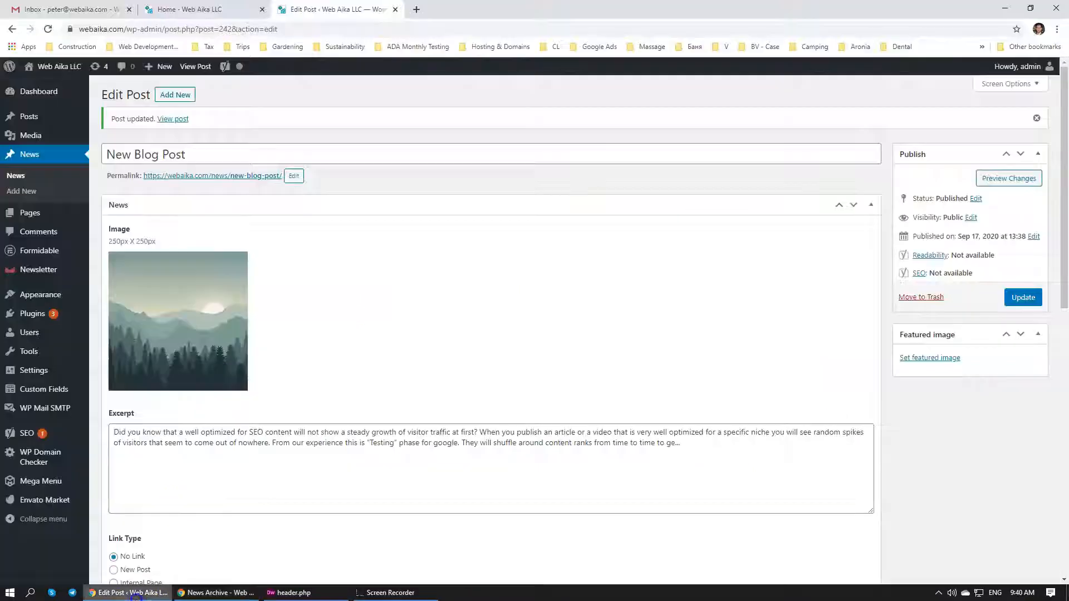
pyautogui.scroll(-3, 415, 350)
pyautogui.scroll(-3, 419, 348)
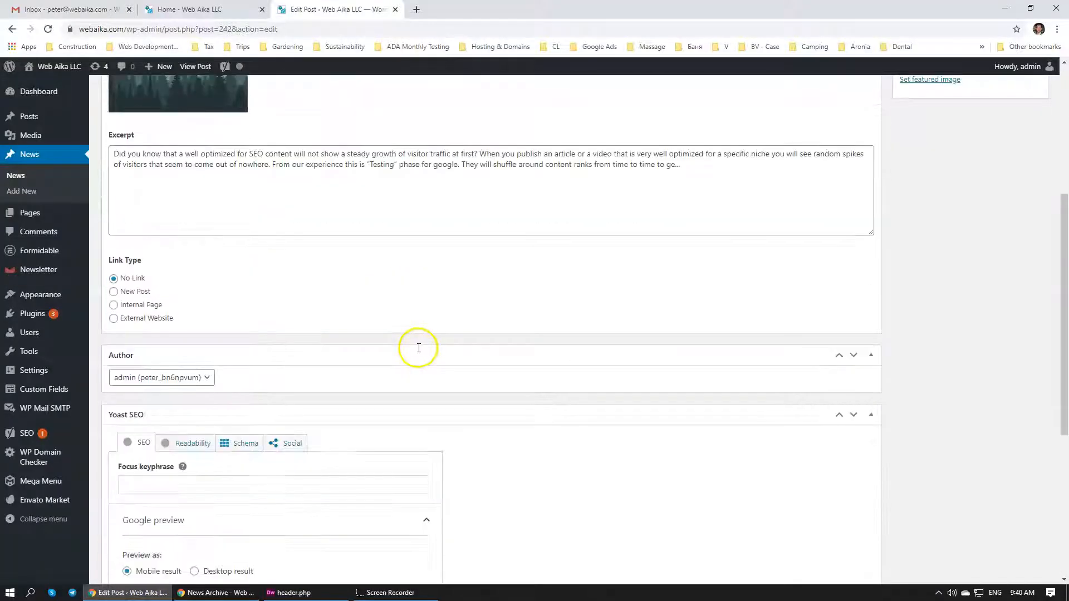
pyautogui.scroll(3, 418, 348)
pyautogui.scroll(-1, 419, 348)
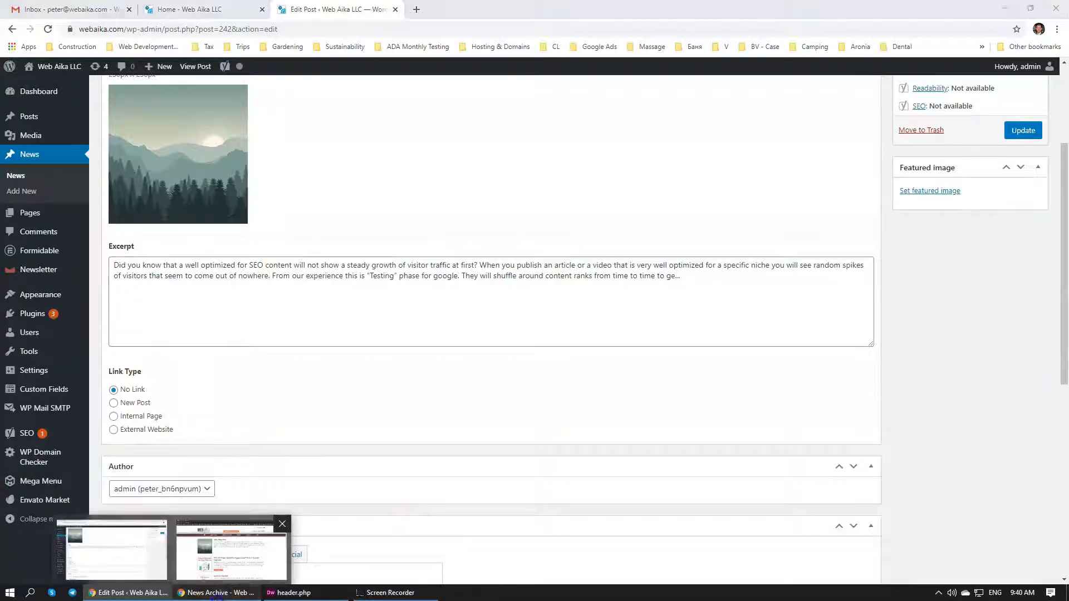
pyautogui.click(219, 592)
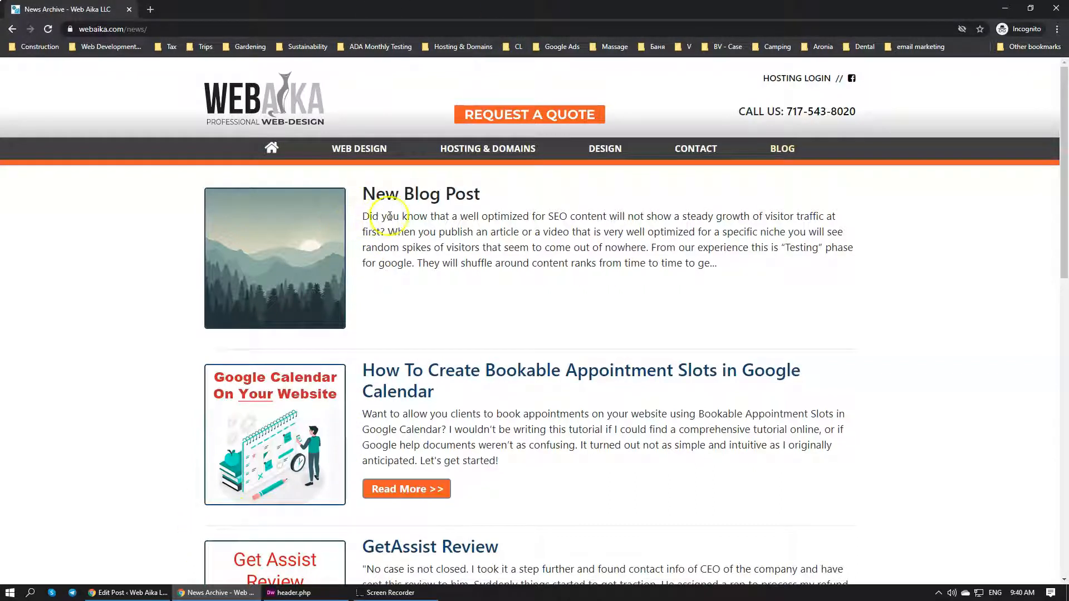
pyautogui.click(374, 198)
pyautogui.moveTo(375, 199); pyautogui.dragTo(724, 263)
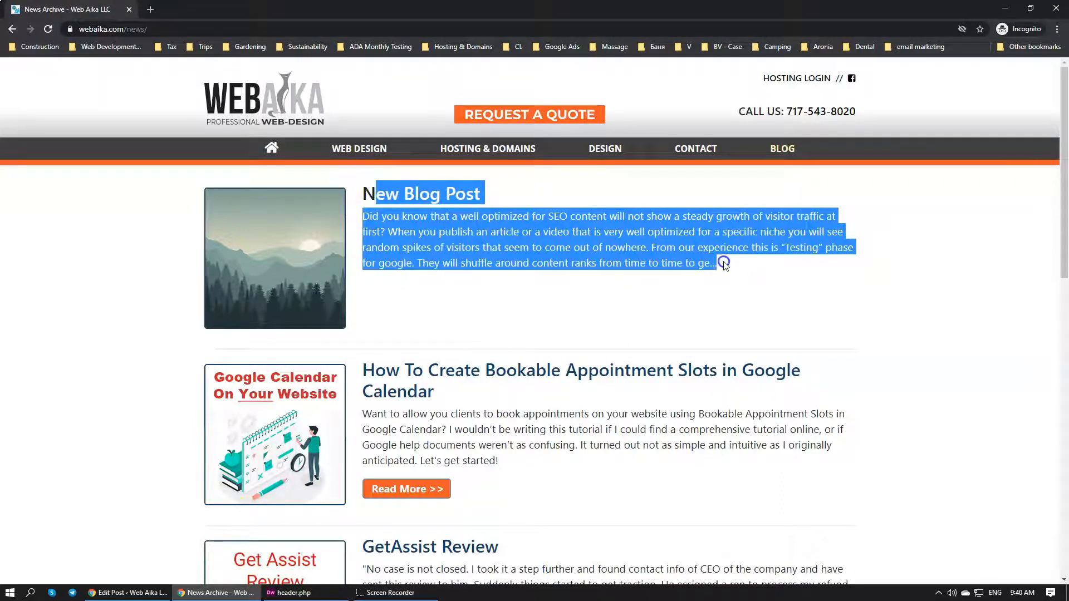
pyautogui.click(638, 266)
pyautogui.moveTo(613, 263); pyautogui.dragTo(363, 219)
pyautogui.click(439, 254)
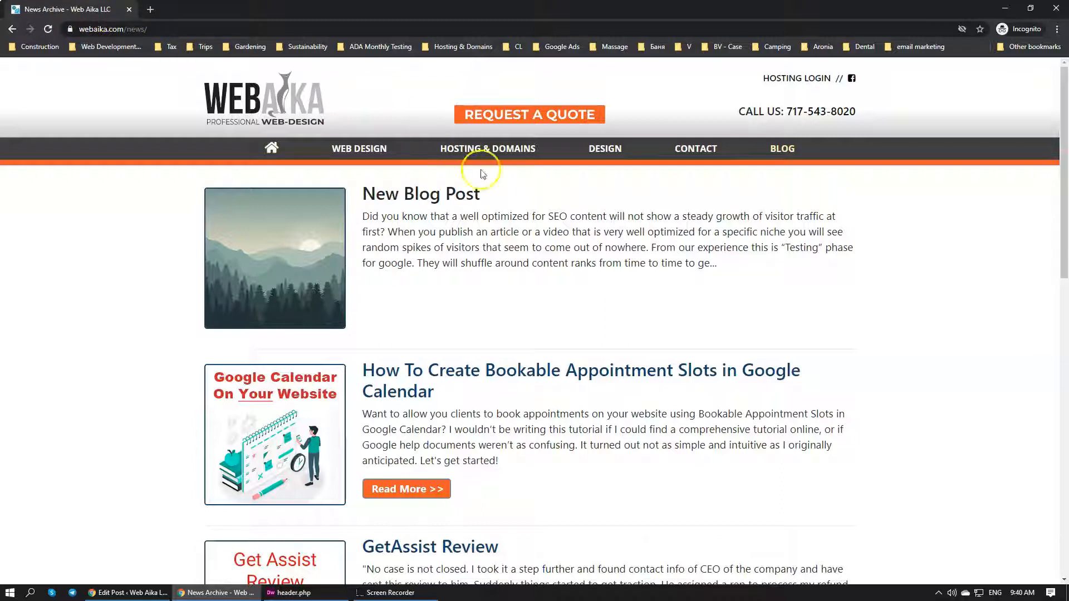
pyautogui.moveTo(376, 194); pyautogui.dragTo(509, 194)
pyautogui.moveTo(372, 216); pyautogui.dragTo(706, 263)
pyautogui.click(612, 262)
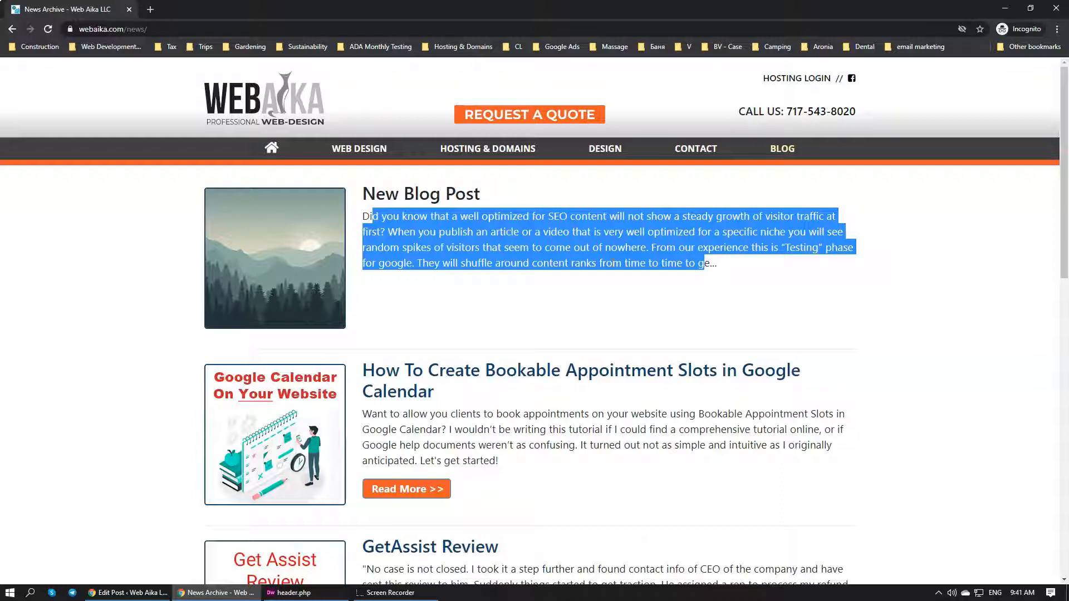
pyautogui.click(451, 279)
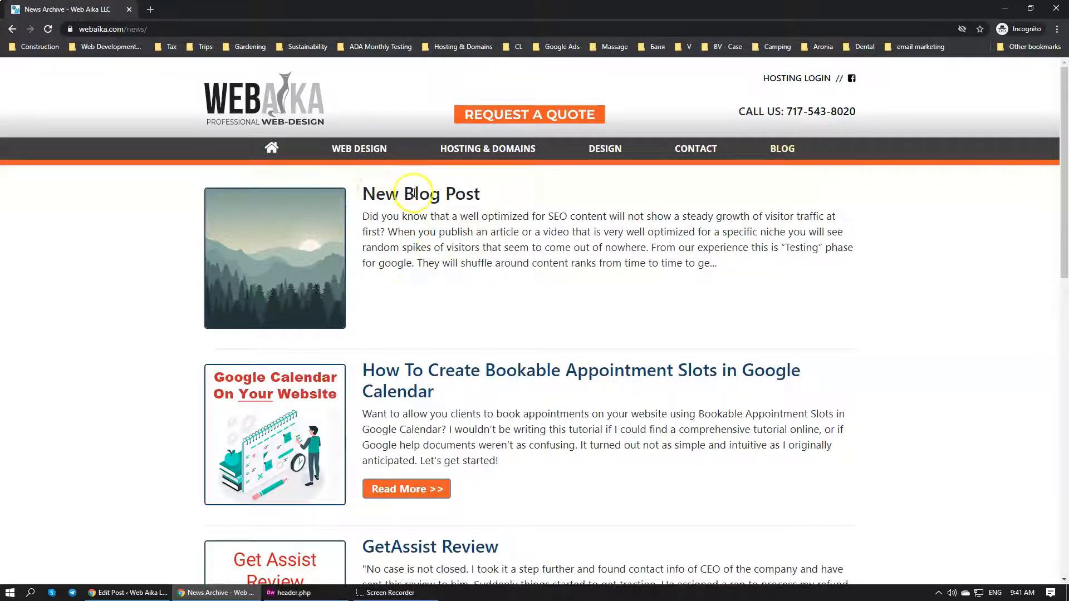
pyautogui.click(123, 592)
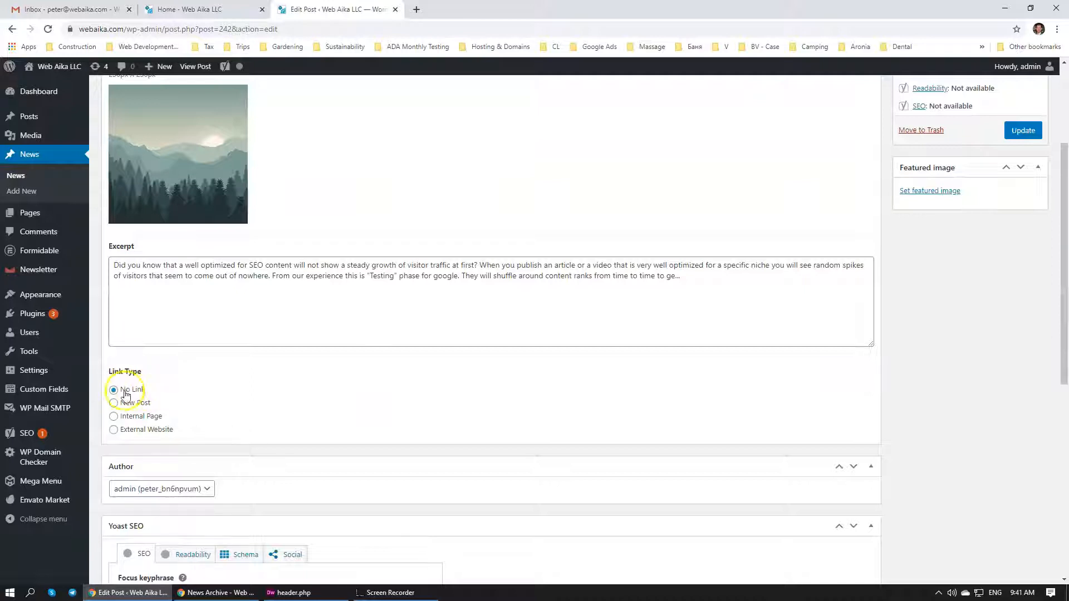
pyautogui.click(215, 593)
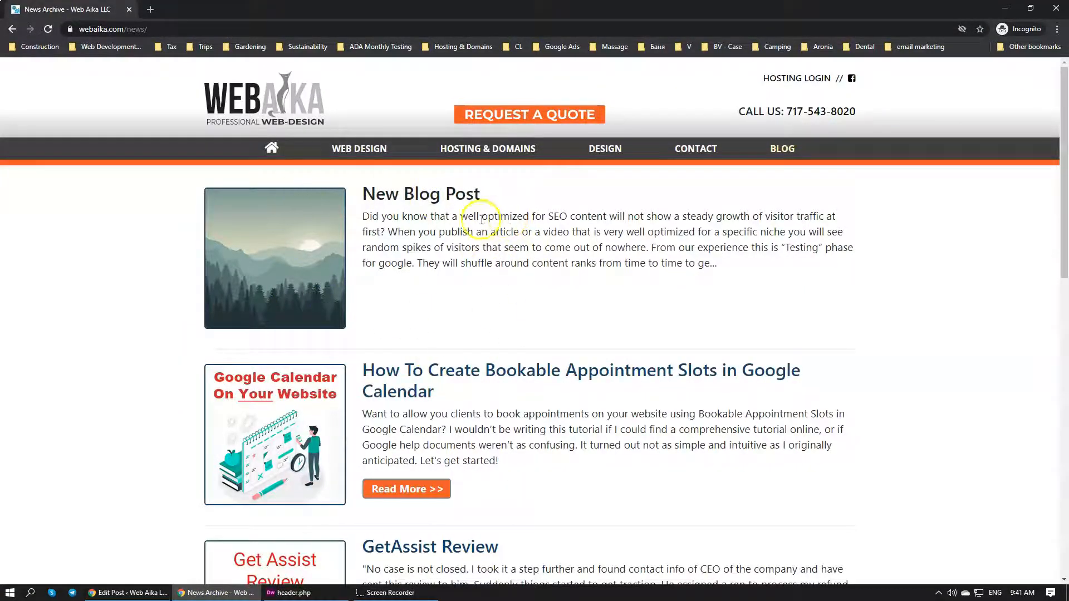
pyautogui.moveTo(374, 194); pyautogui.dragTo(577, 281)
pyautogui.click(864, 251)
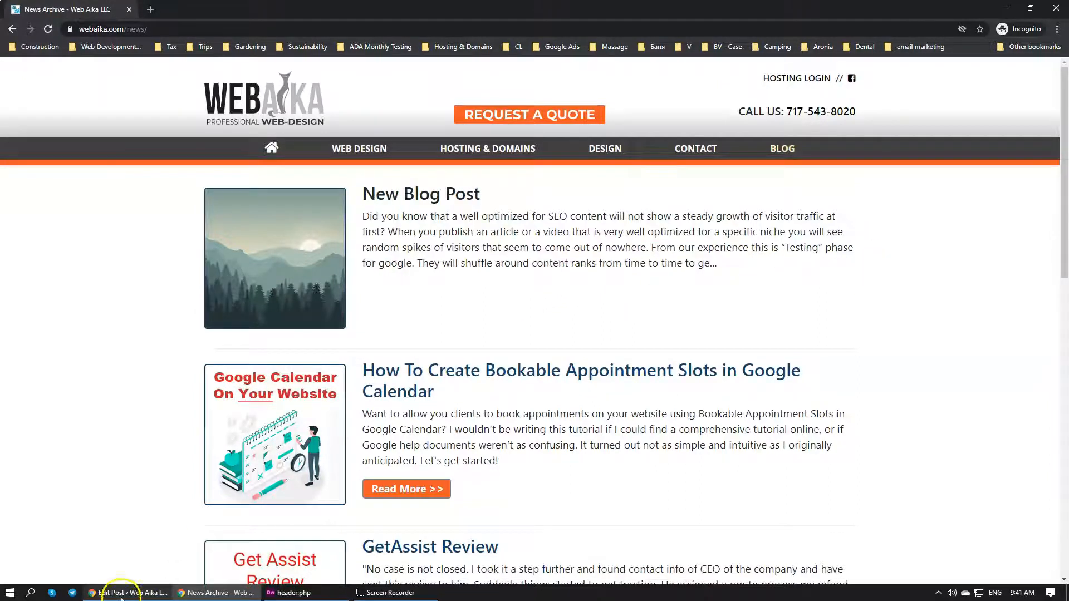
pyautogui.click(121, 597)
pyautogui.scroll(2, 411, 306)
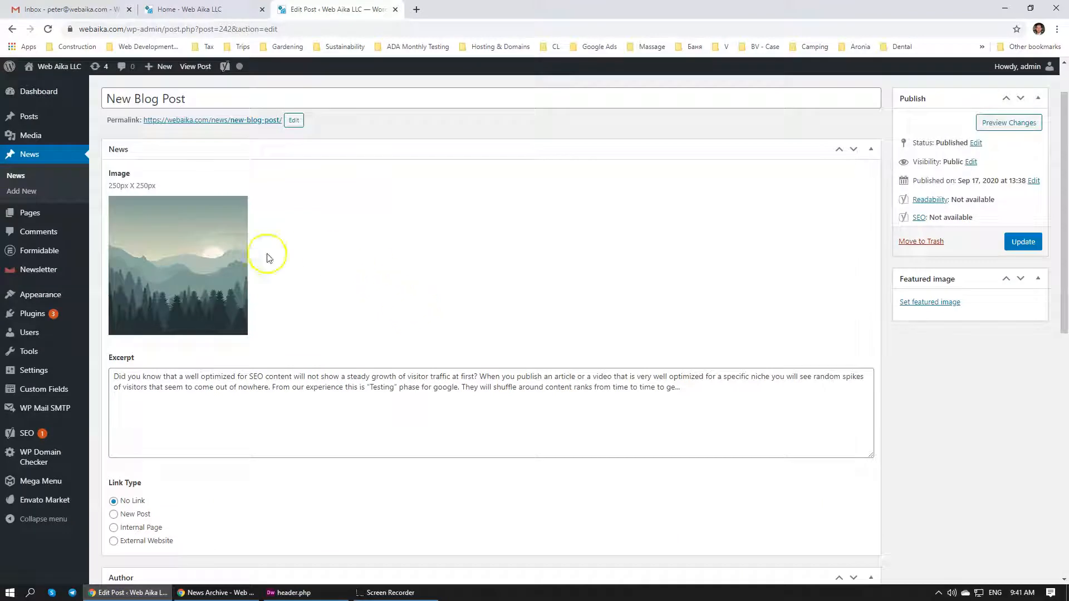
# Remove the mountain image from the post, update it, and view the live news archive
pyautogui.click(237, 207)
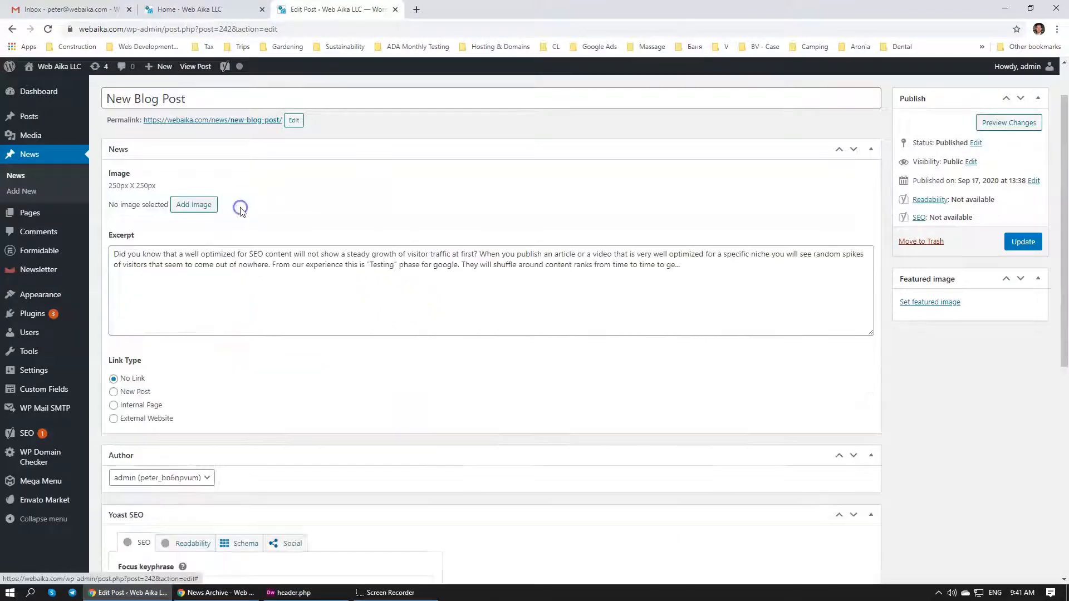
pyautogui.click(1033, 243)
pyautogui.moveTo(213, 597)
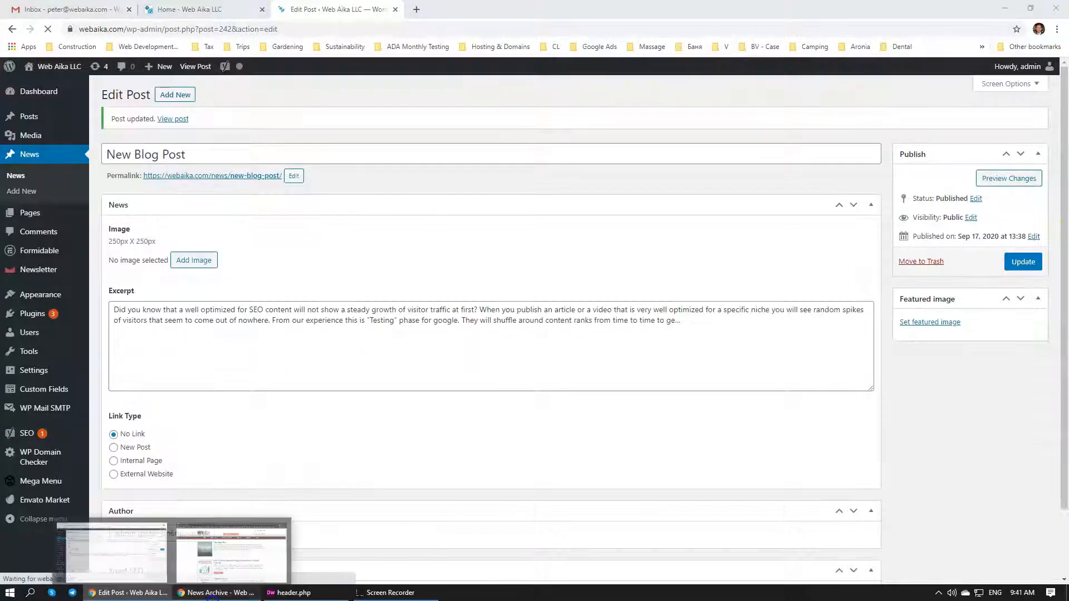
pyautogui.click(223, 554)
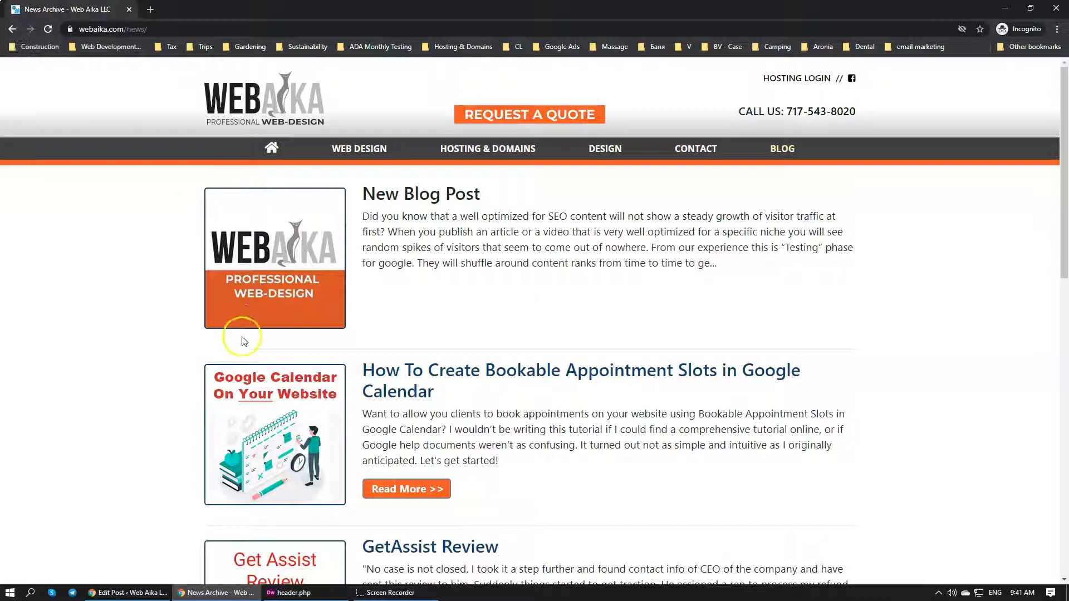
# Back in the editor, open the Select Image library and pick the mountain image
pyautogui.click(144, 594)
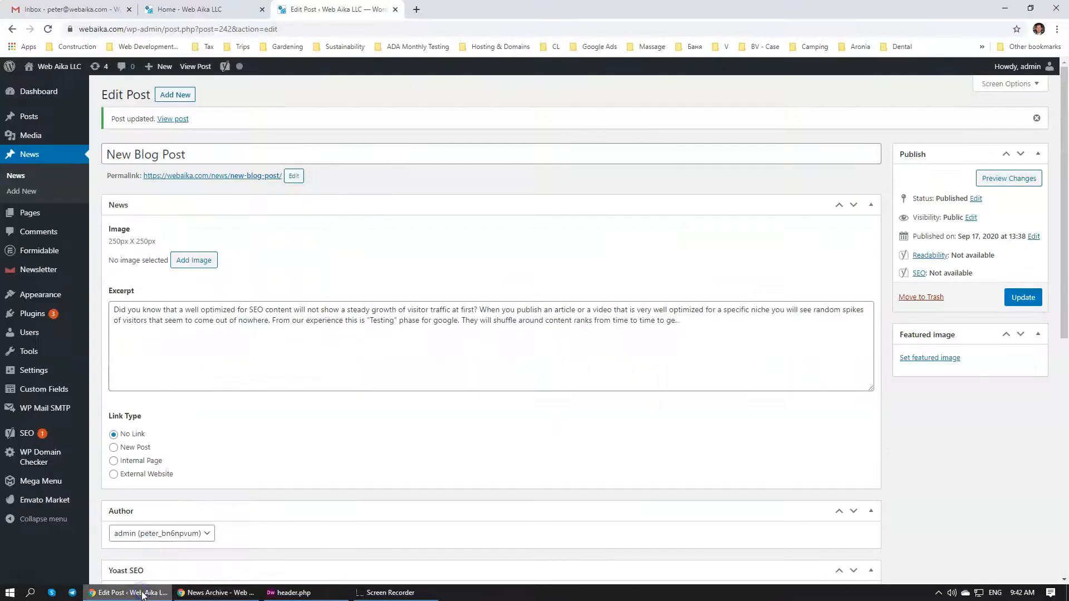
pyautogui.click(187, 260)
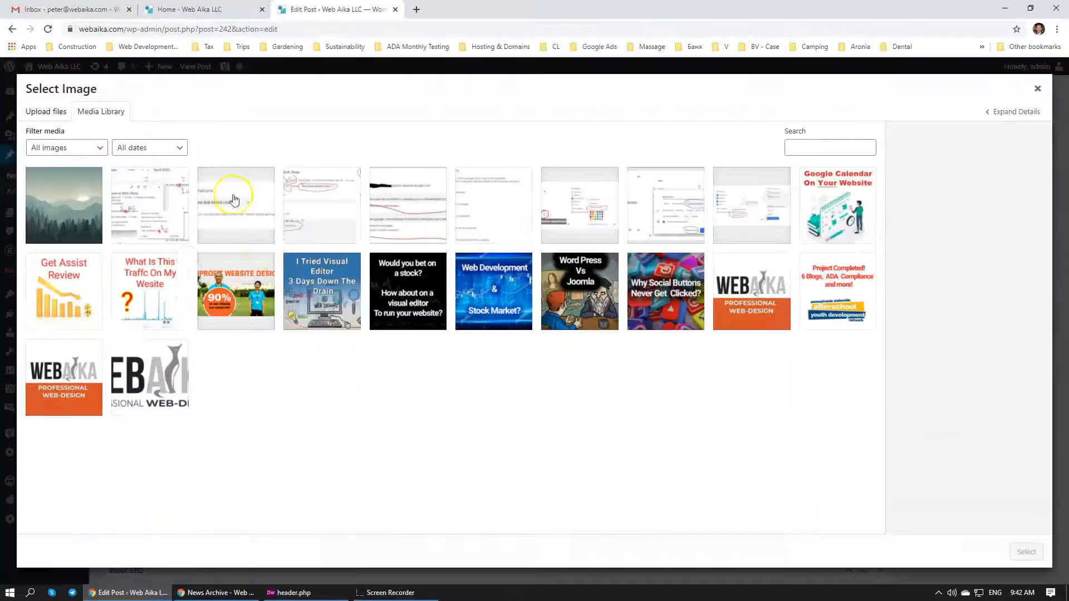
pyautogui.click(67, 196)
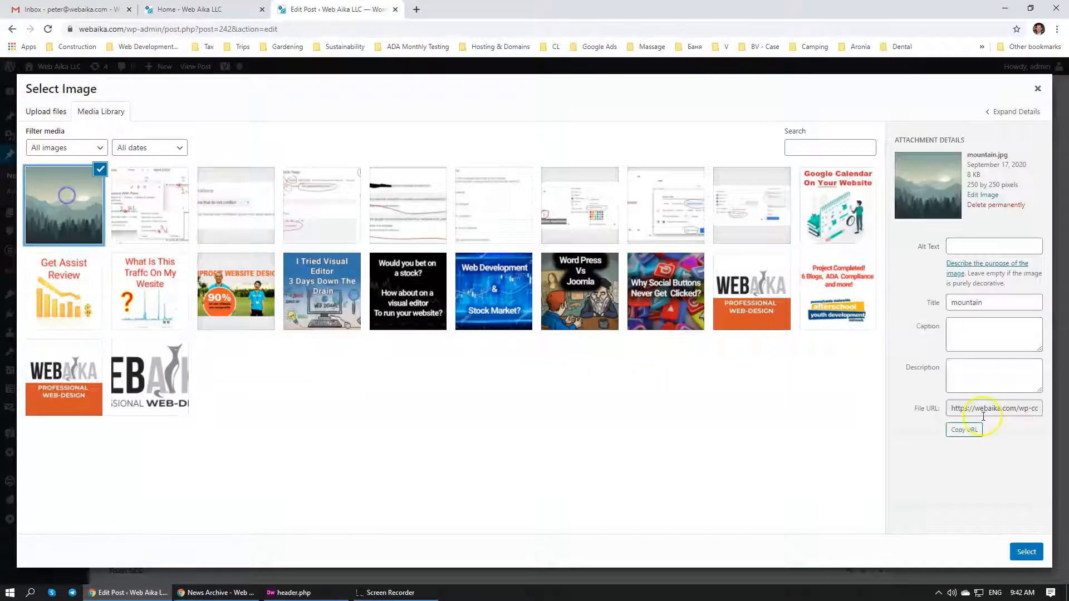
# Restore the mountain image, update the post, and confirm its thumbnail on the refreshed news archive
pyautogui.click(1028, 553)
pyautogui.click(1023, 298)
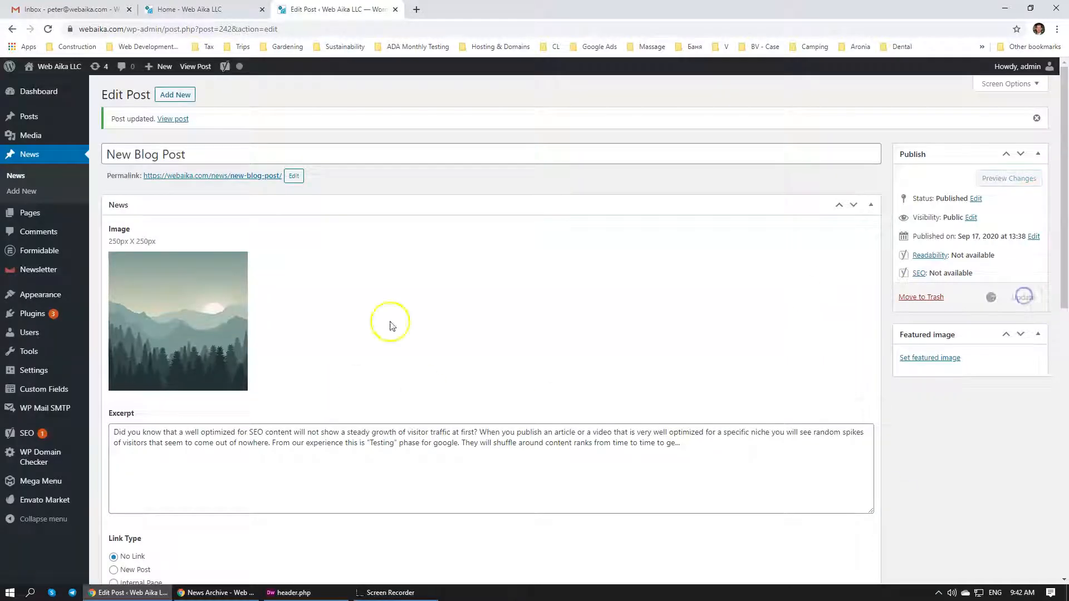
pyautogui.click(214, 592)
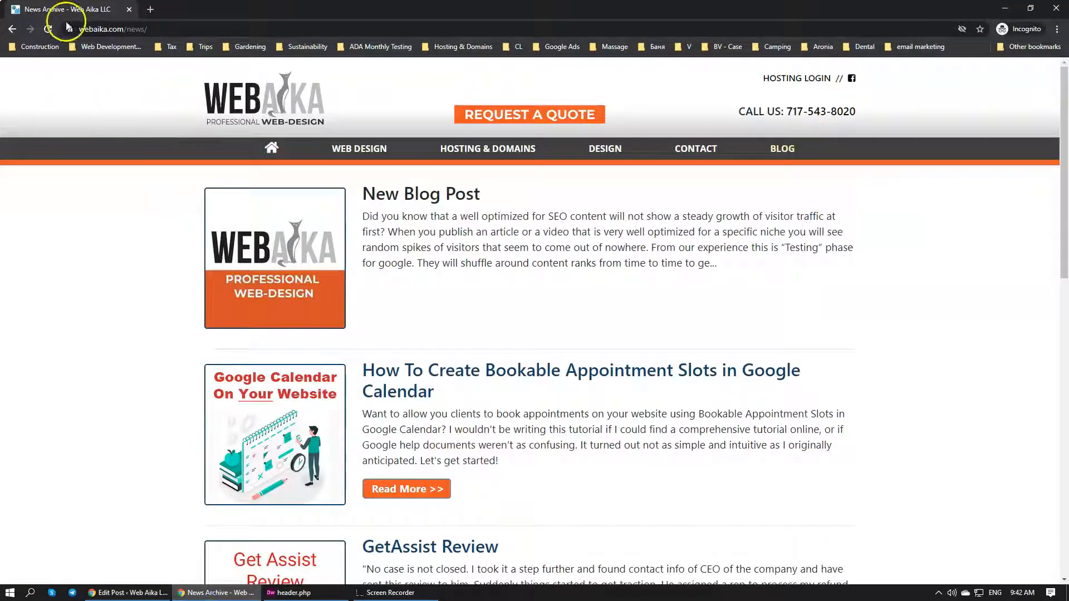
pyautogui.click(47, 28)
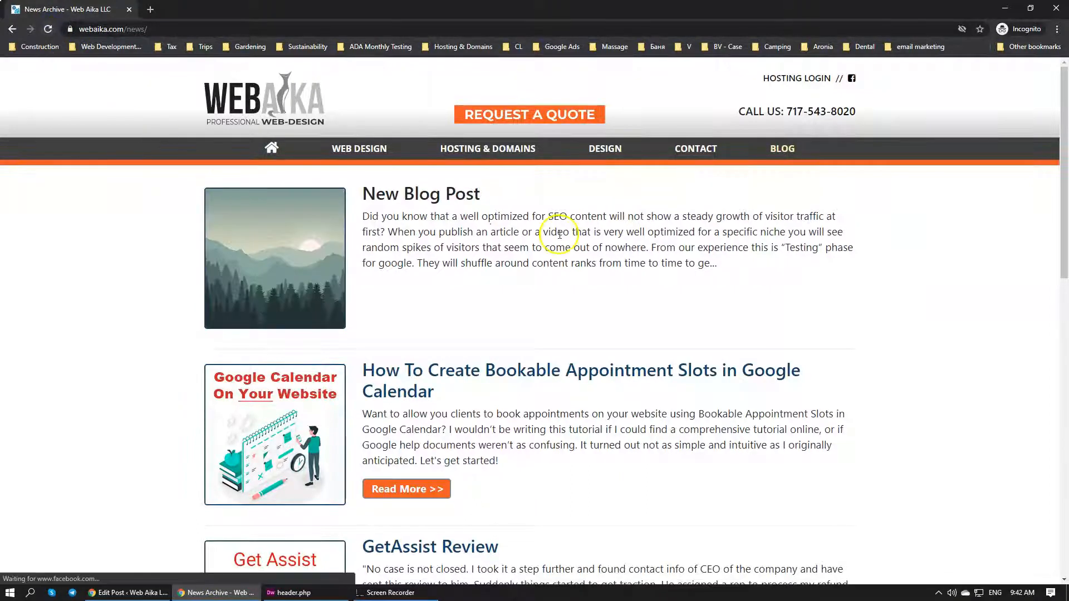
pyautogui.click(132, 596)
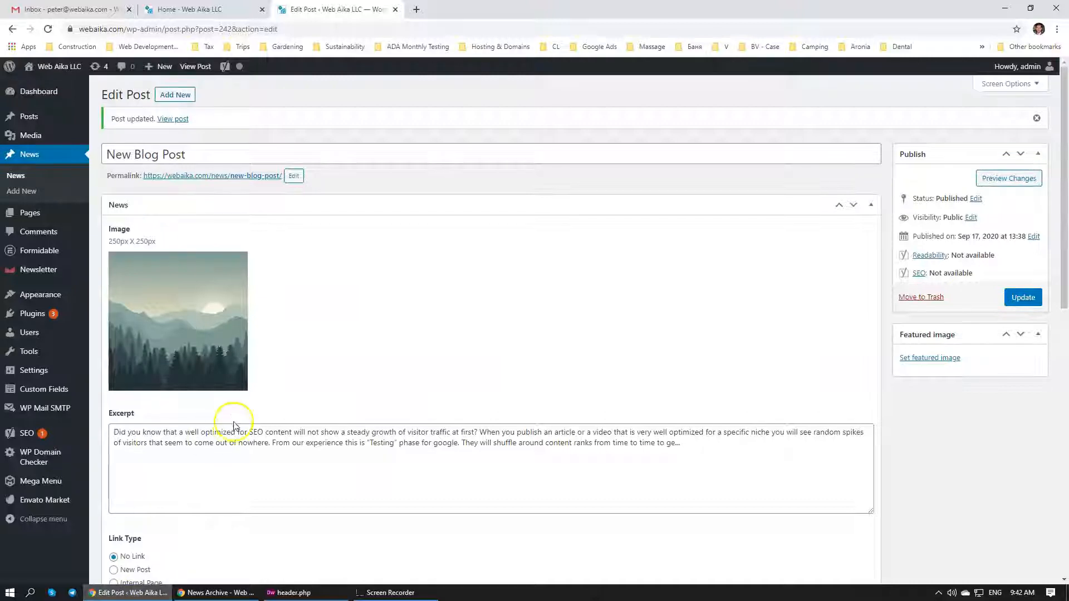
pyautogui.scroll(-4, 237, 423)
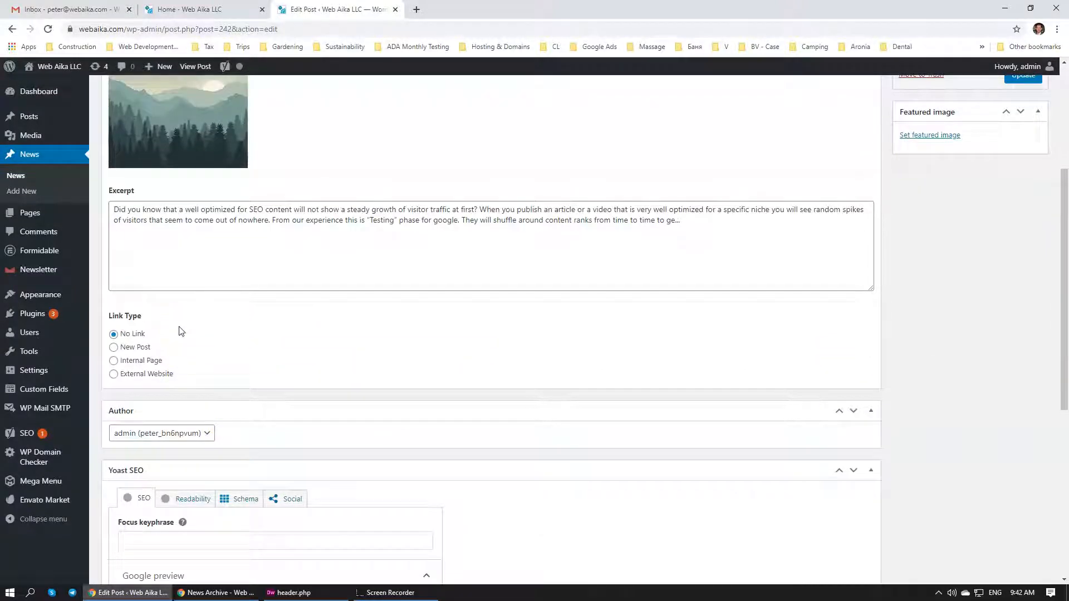
pyautogui.click(217, 594)
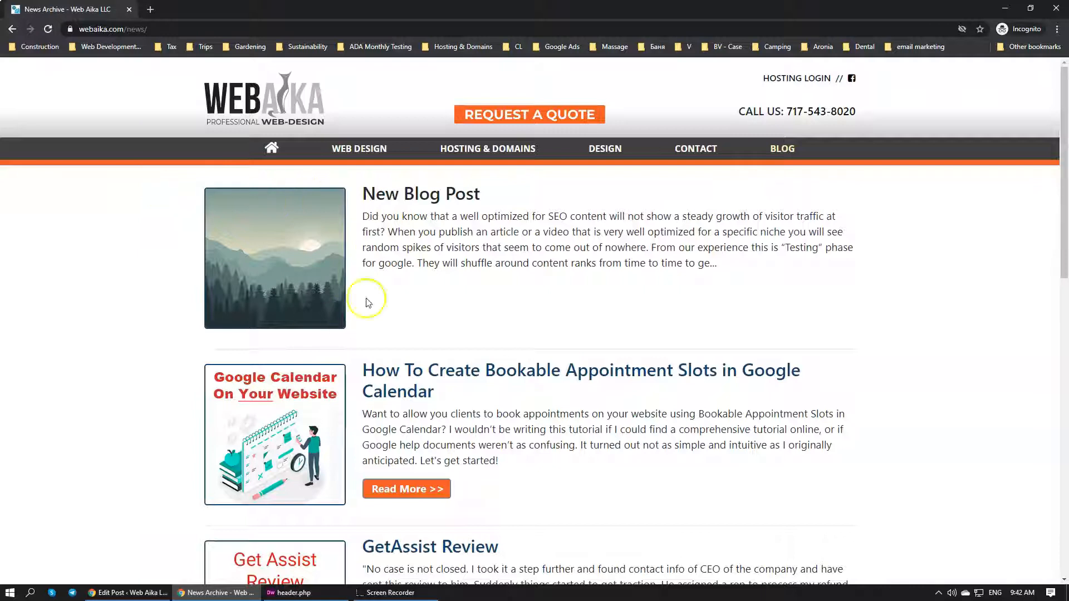
pyautogui.click(100, 591)
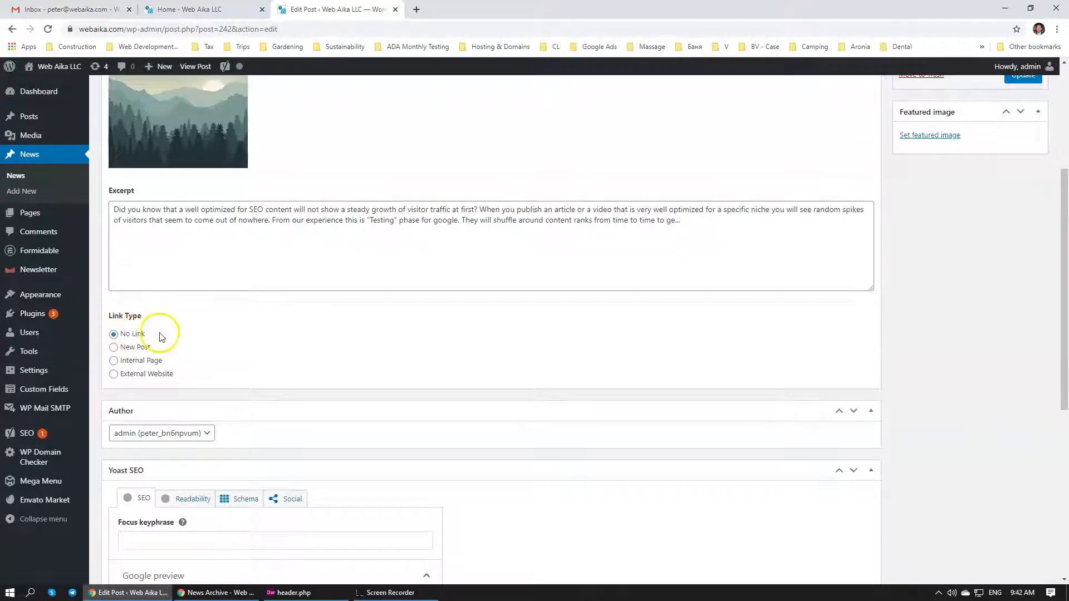
# Set the Link Type to New Post and place the cursor in the empty New Post body
pyautogui.click(114, 348)
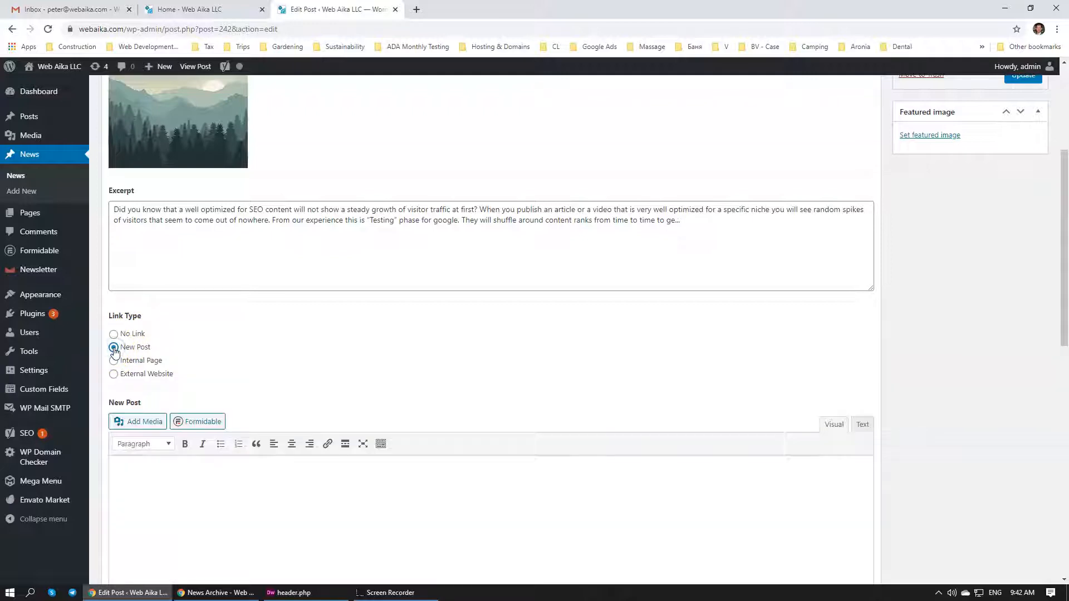
pyautogui.scroll(-4, 172, 358)
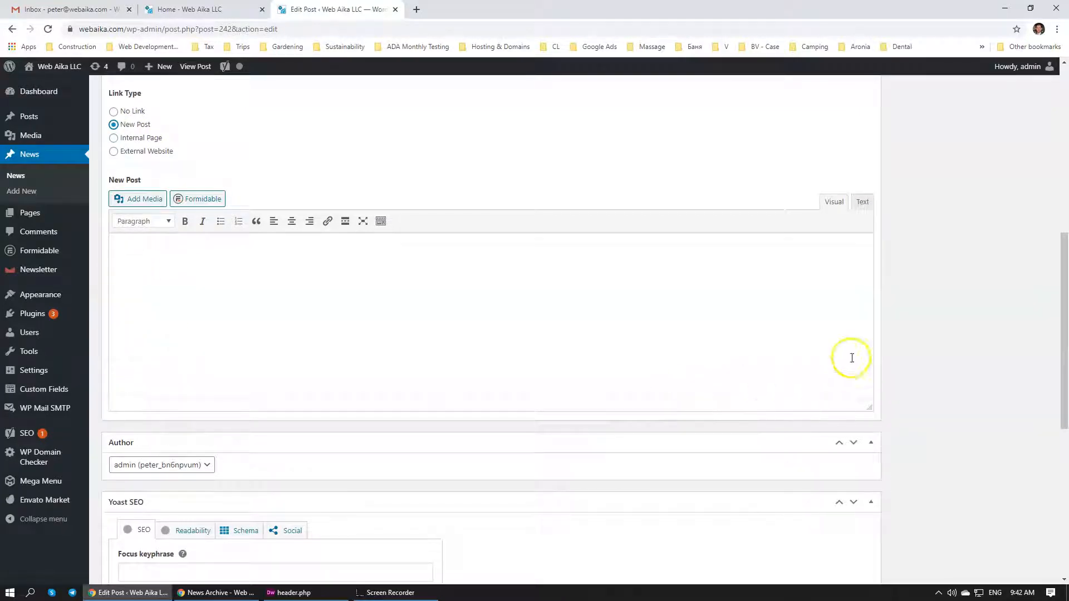
pyautogui.click(436, 334)
# Copy the visual-editor article's text from the live blog and paste it into the New Post body
pyautogui.click(220, 593)
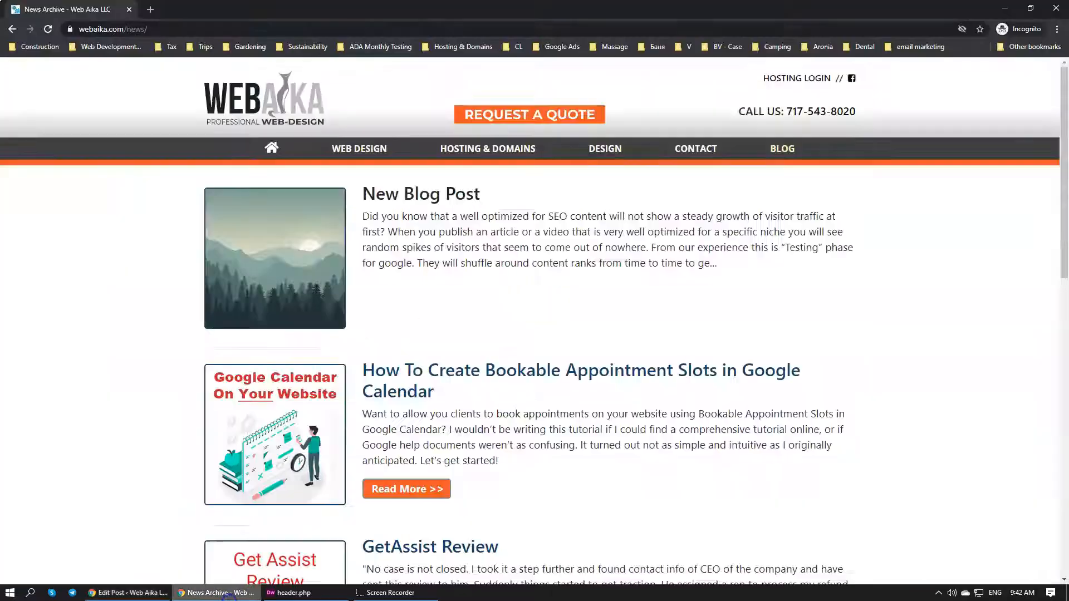
pyautogui.scroll(-4, 521, 384)
pyautogui.scroll(-8, 520, 384)
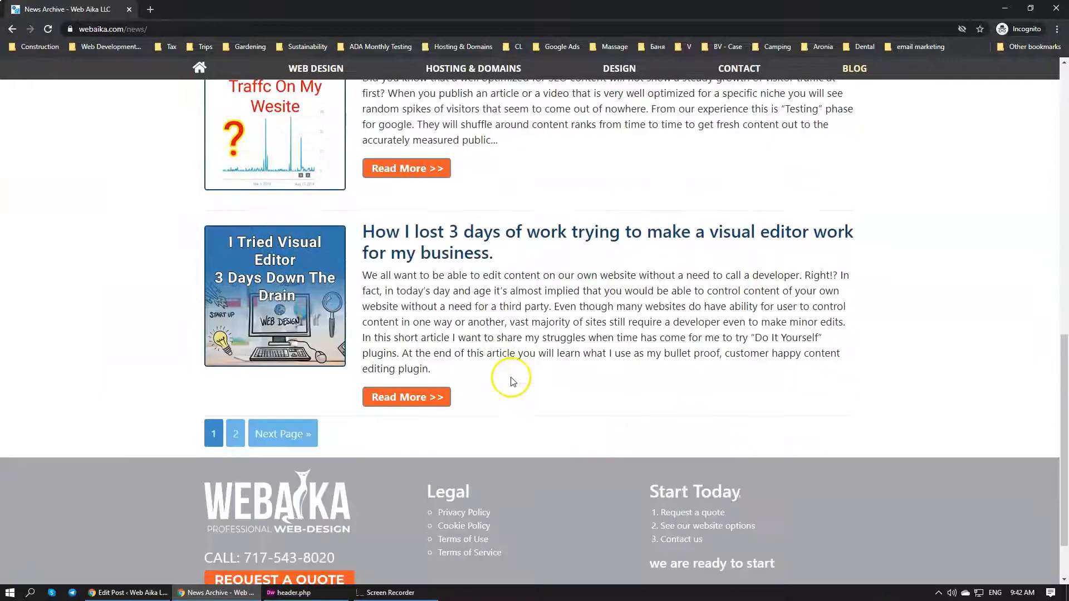
pyautogui.click(407, 397)
pyautogui.scroll(-3, 496, 376)
pyautogui.scroll(3, 467, 346)
pyautogui.moveTo(351, 293); pyautogui.dragTo(690, 306)
pyautogui.hotkey('ctrl', 'c')
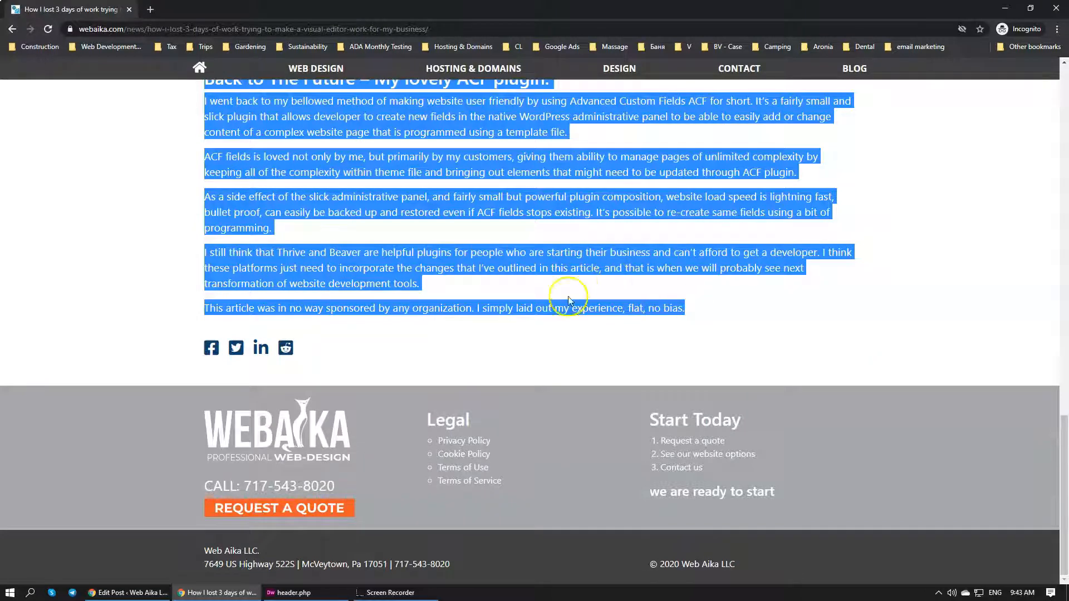
pyautogui.click(112, 593)
pyautogui.hotkey('ctrl', 'v')
pyautogui.scroll(15, 261, 328)
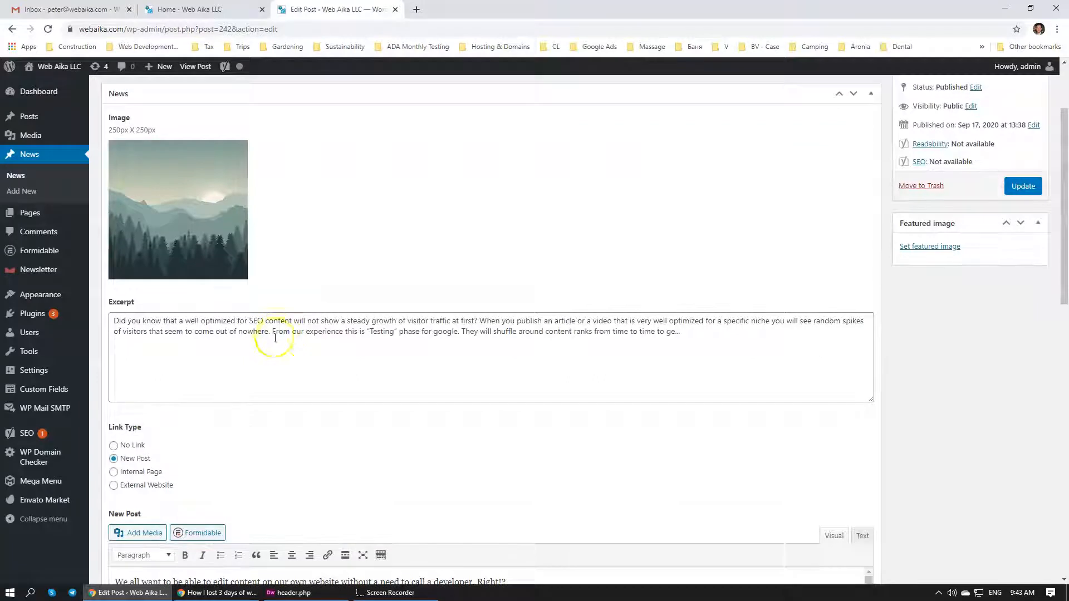
# Update the post to save the New Post link type and pasted article text
pyautogui.scroll(-5, 275, 338)
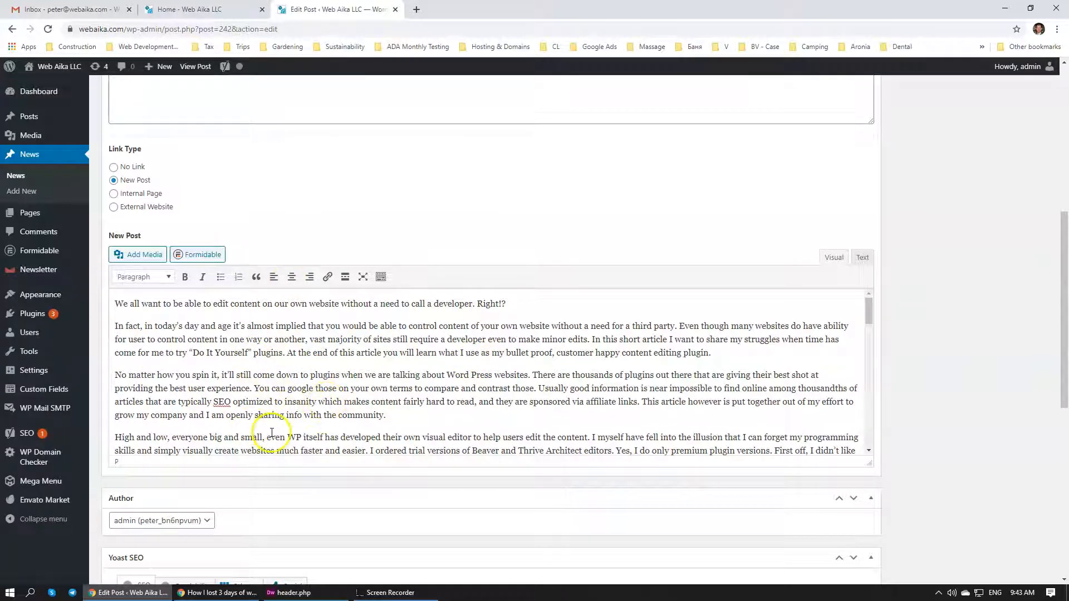
pyautogui.scroll(6, 986, 385)
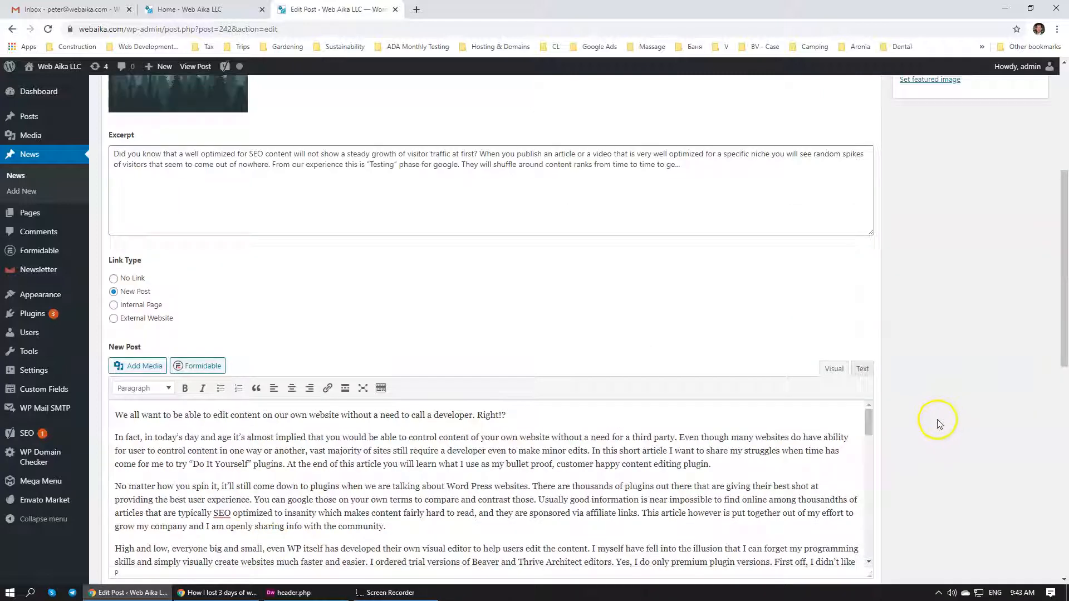
pyautogui.click(1033, 247)
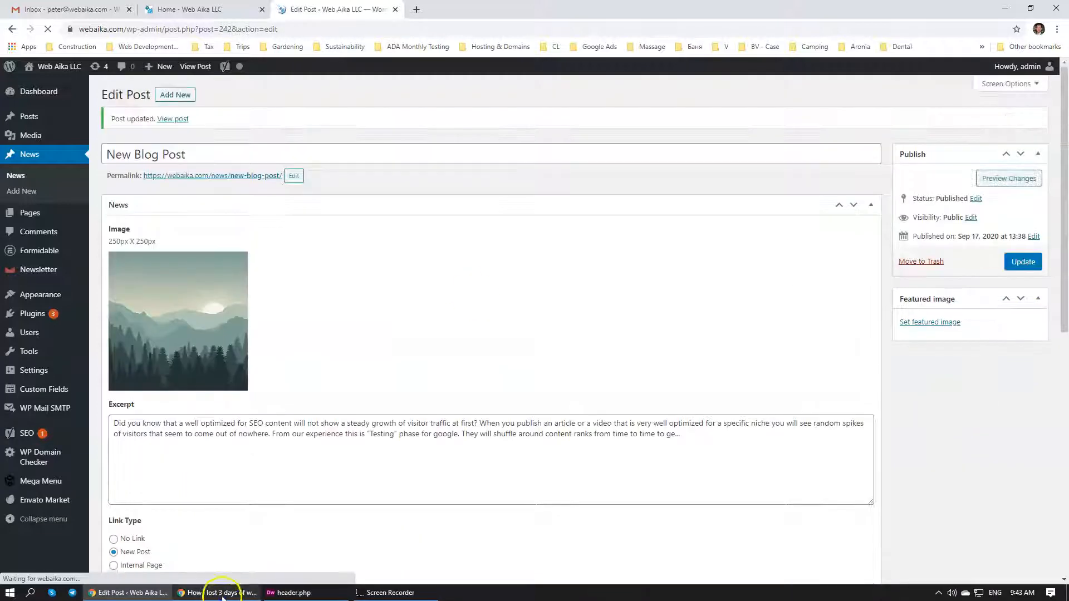
# On the live site, go to BLOG and read New Blog Post through its Read More button
pyautogui.click(221, 594)
pyautogui.click(331, 236)
pyautogui.scroll(5, 321, 316)
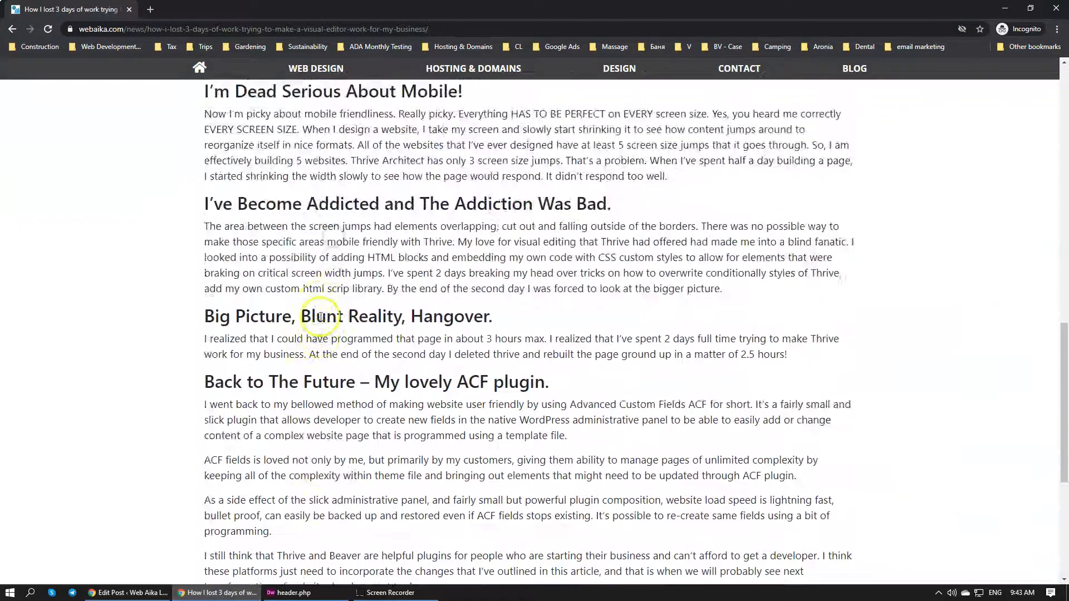
pyautogui.scroll(15, 321, 316)
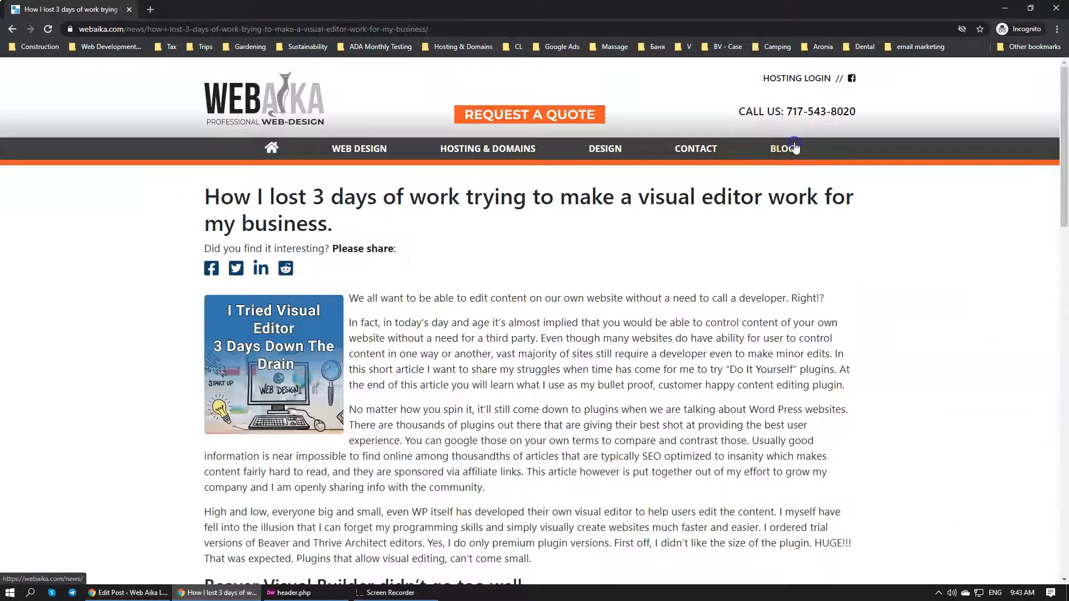
pyautogui.click(795, 148)
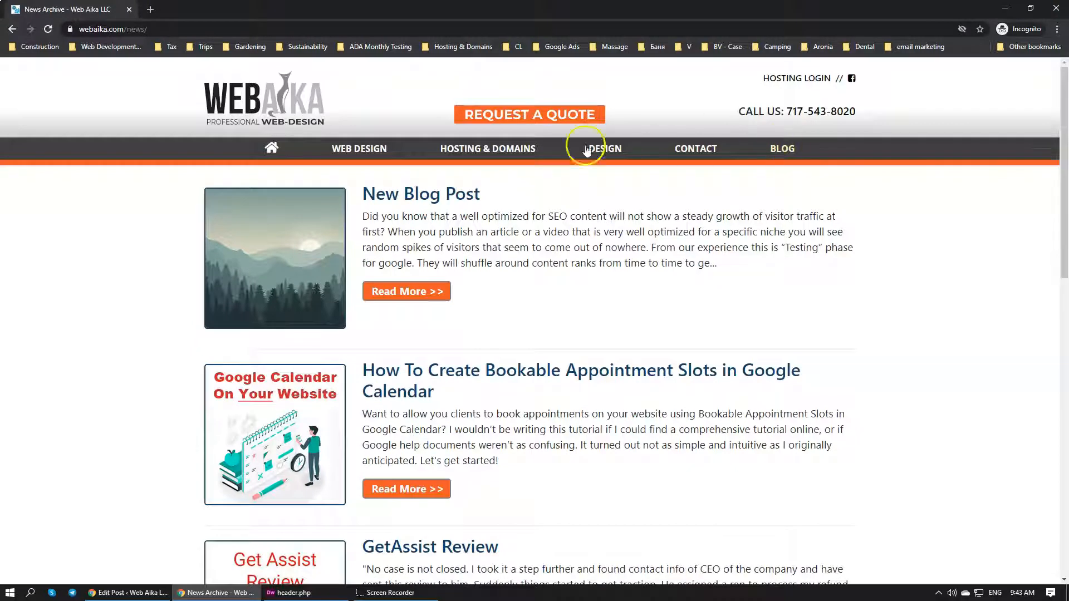
pyautogui.click(420, 301)
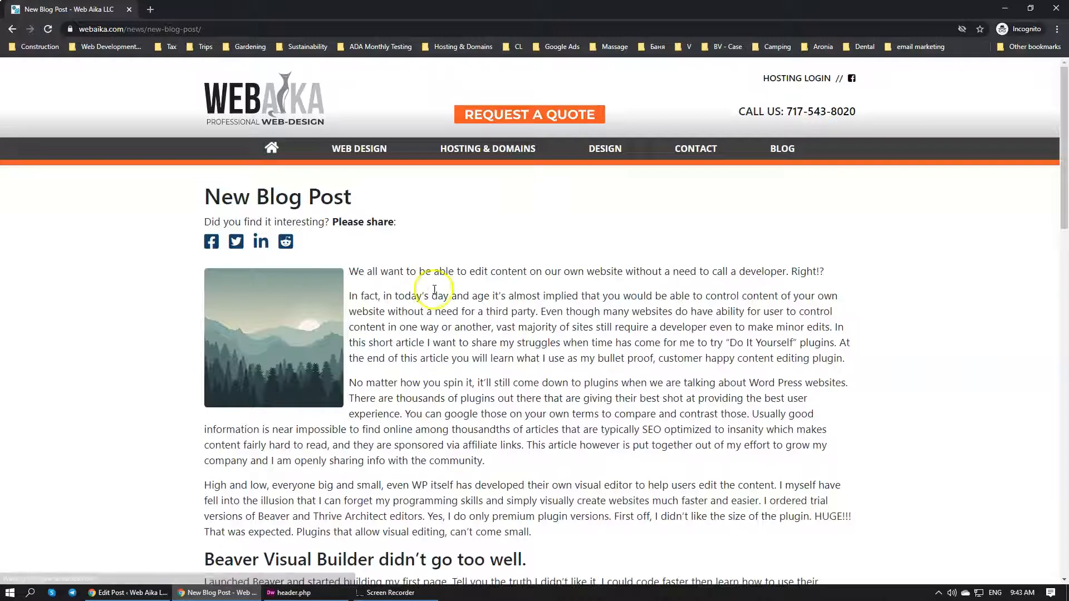
pyautogui.scroll(-20, 434, 289)
pyautogui.scroll(-3, 436, 291)
pyautogui.scroll(20, 429, 292)
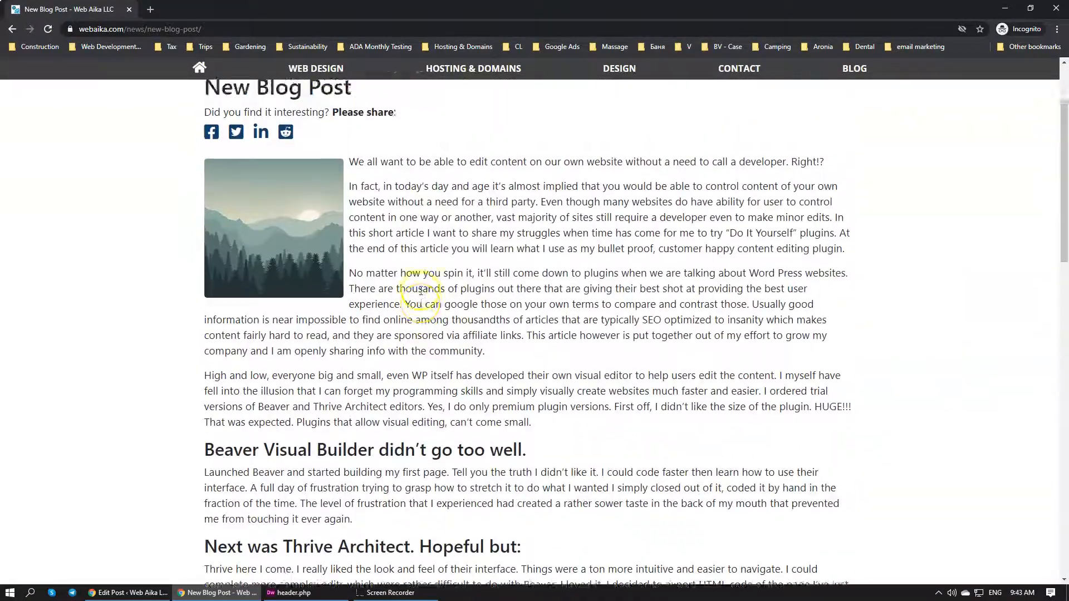
pyautogui.scroll(2, 421, 294)
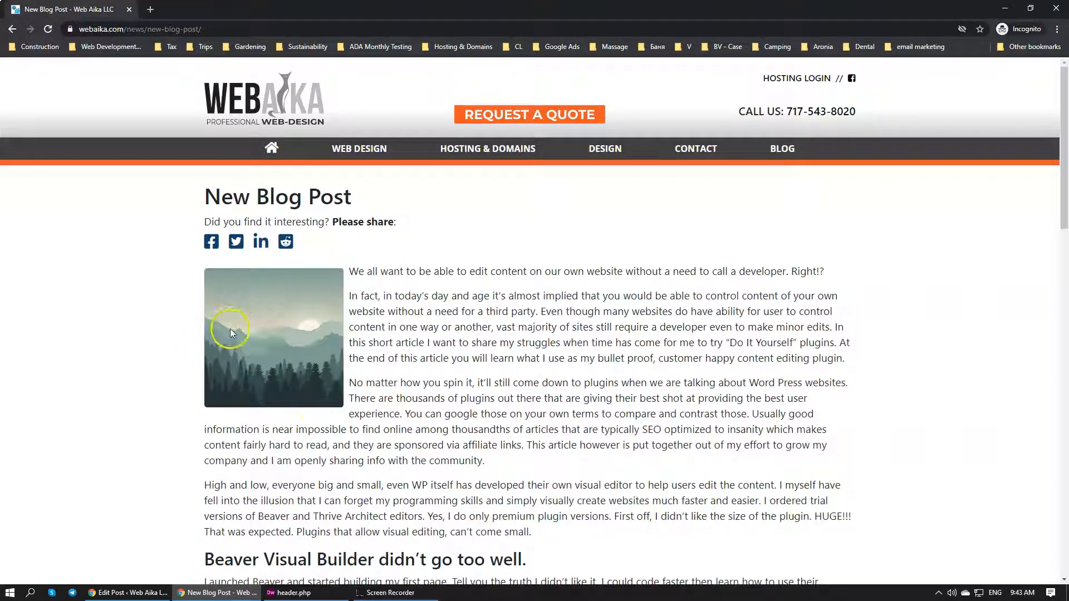
# Return to the Edit Post screen and review the pasted article in the New Post body
pyautogui.click(134, 594)
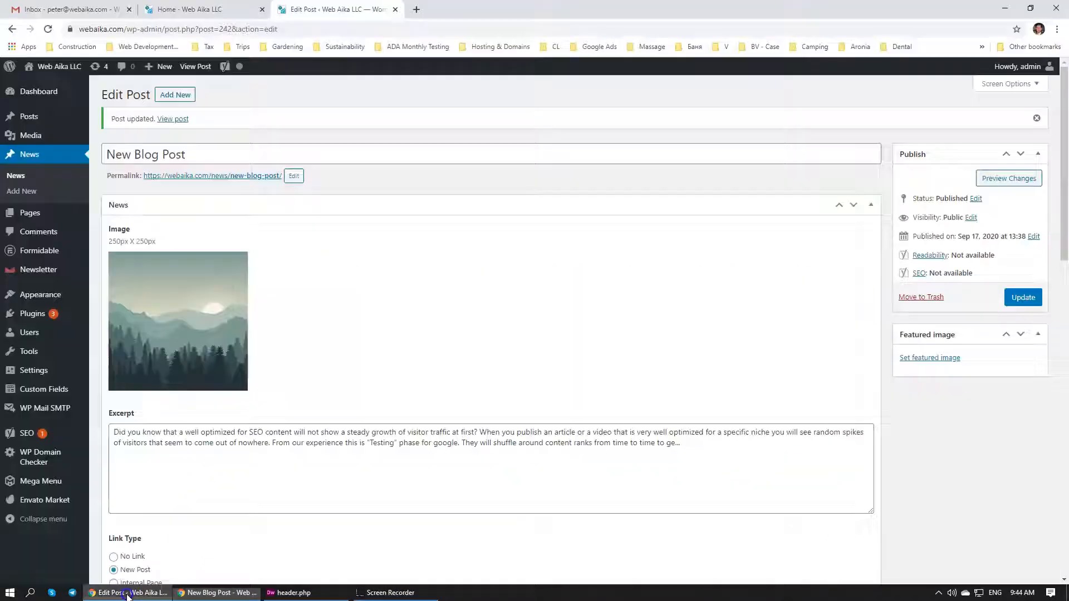
pyautogui.scroll(-10, 412, 415)
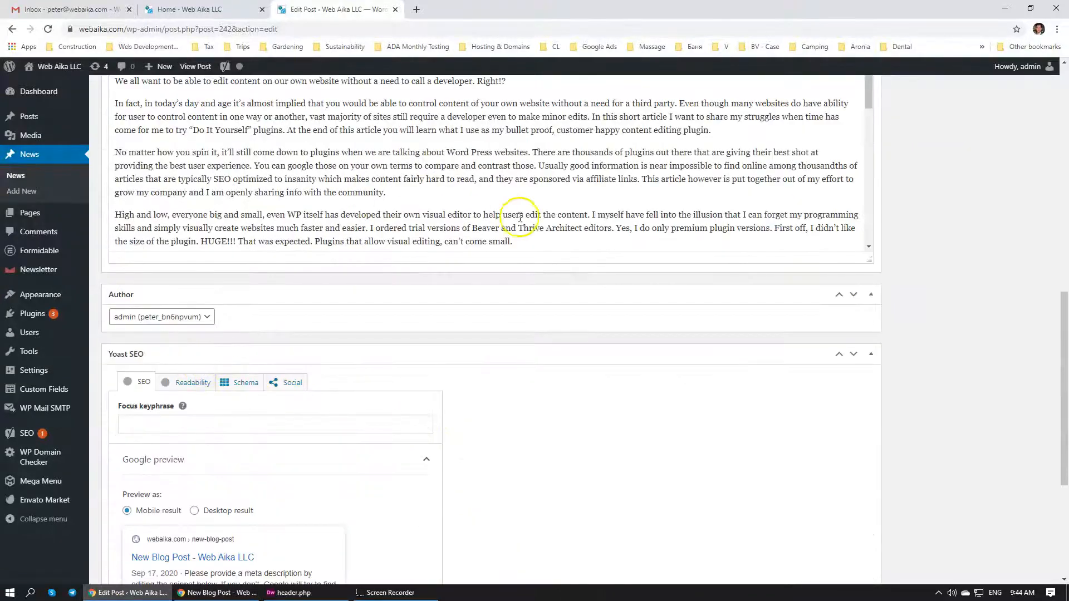
pyautogui.scroll(5, 520, 217)
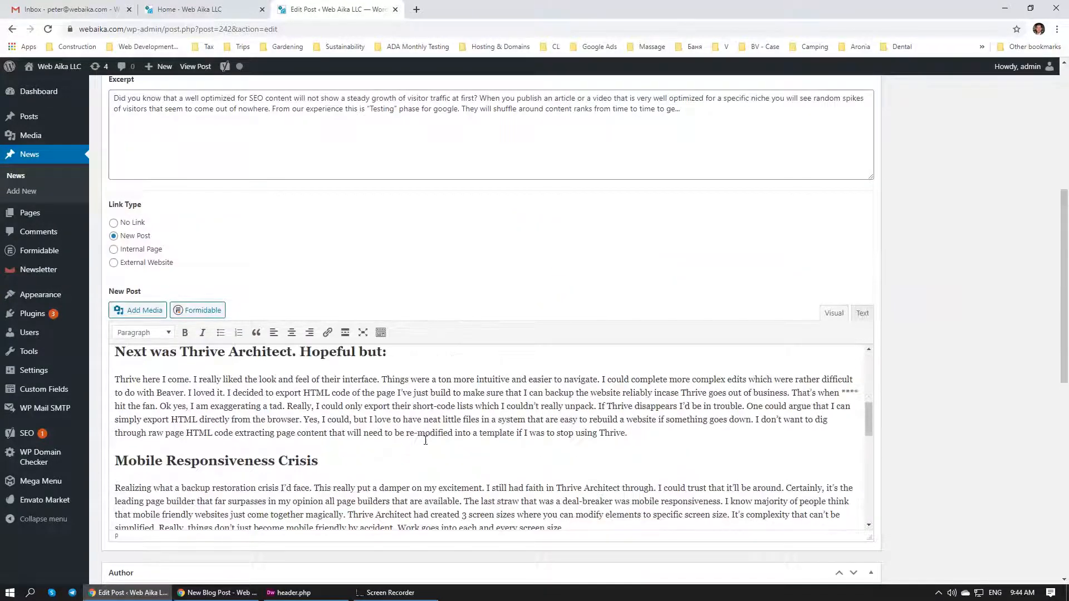
pyautogui.scroll(5, 474, 376)
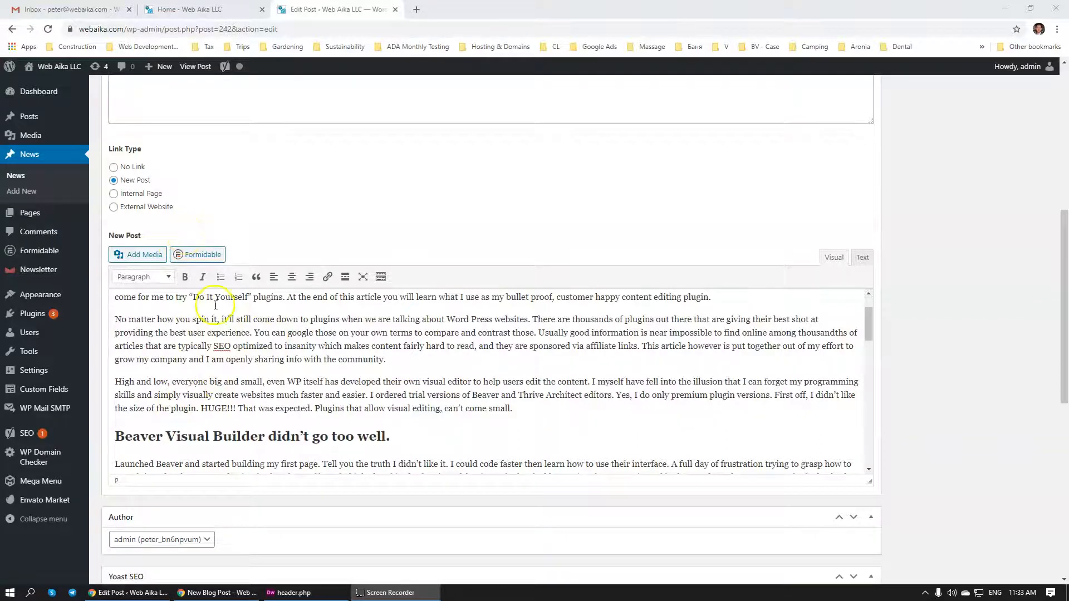
pyautogui.scroll(-15, 215, 305)
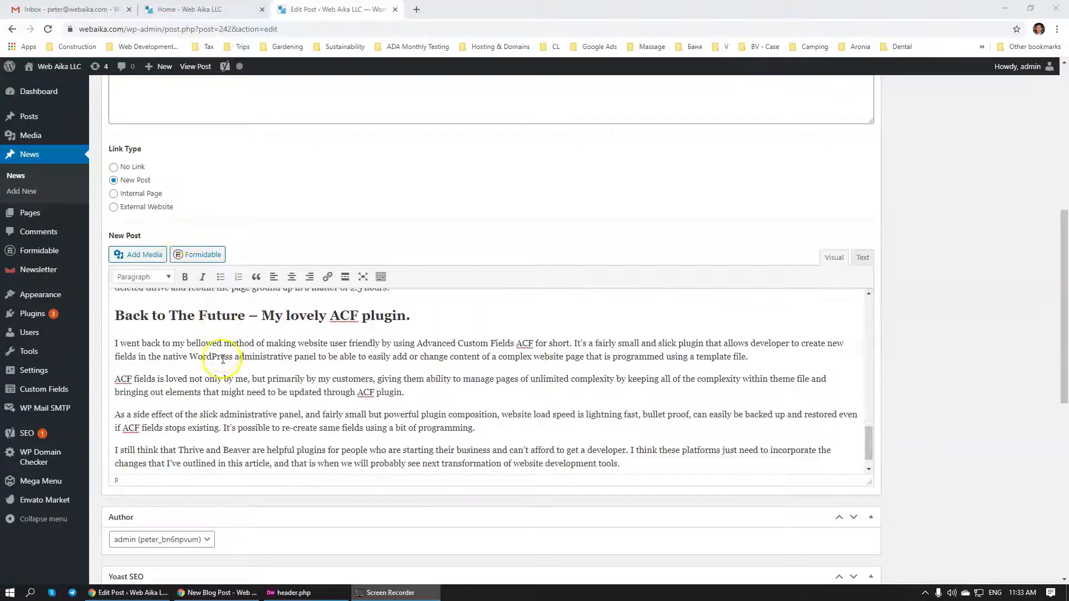
pyautogui.scroll(-1, 225, 357)
pyautogui.scroll(10, 239, 379)
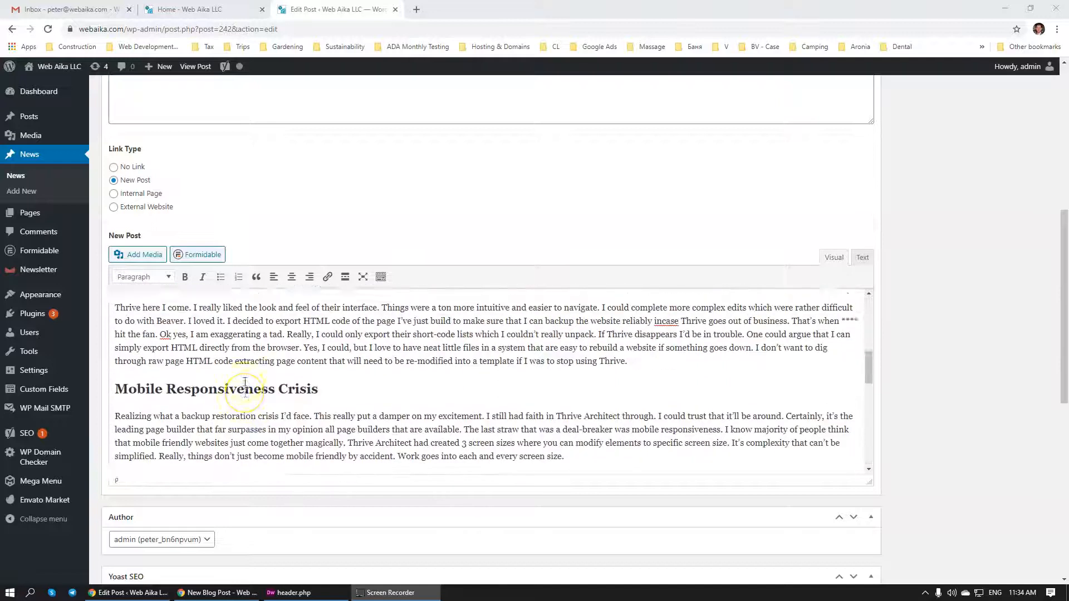
pyautogui.scroll(5, 245, 382)
pyautogui.scroll(2, 190, 184)
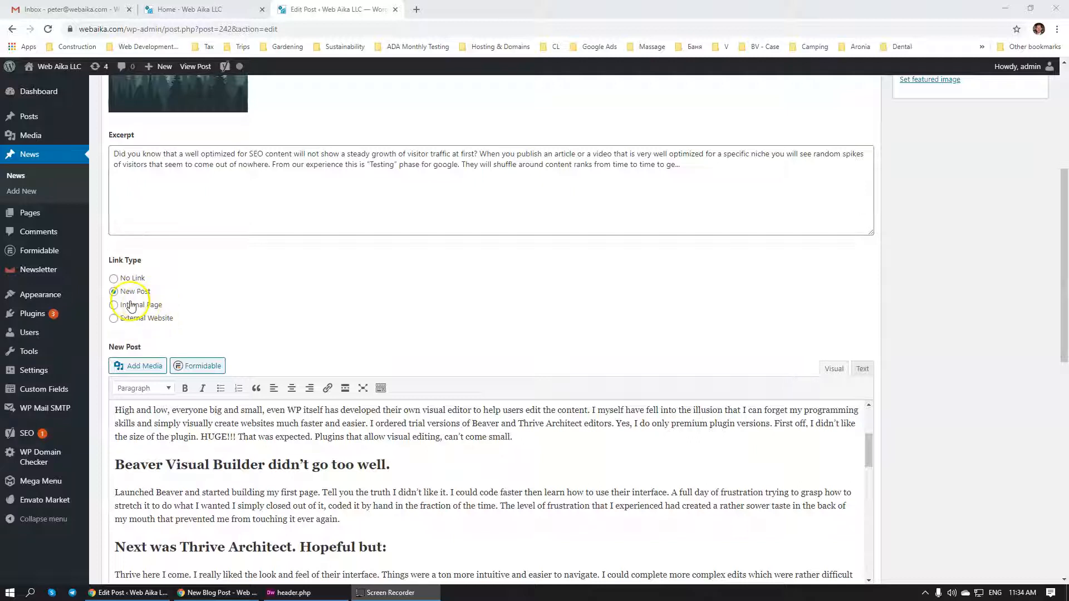
# Set the Link Type to Internal Page pointing to Contact and update the post
pyautogui.click(131, 306)
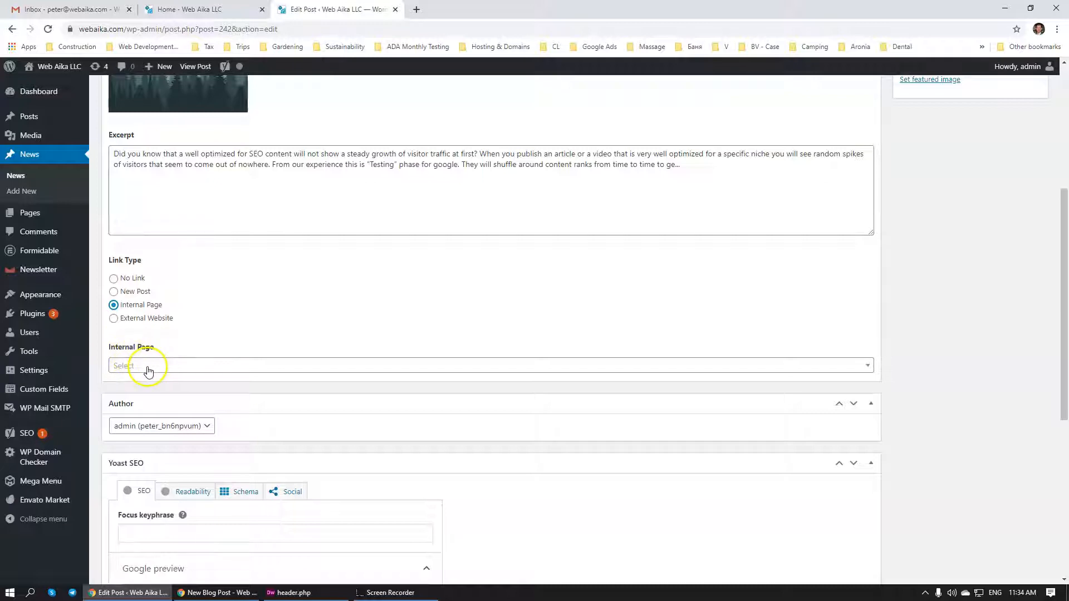
pyautogui.click(165, 369)
pyautogui.scroll(-3, 186, 440)
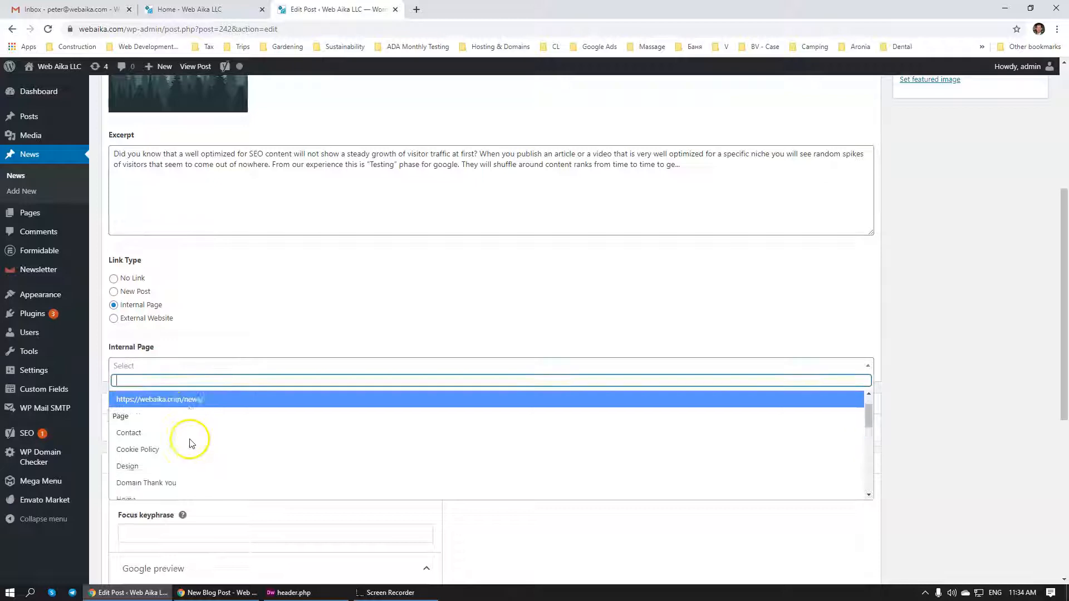
pyautogui.scroll(2, 188, 441)
pyautogui.scroll(2, 158, 435)
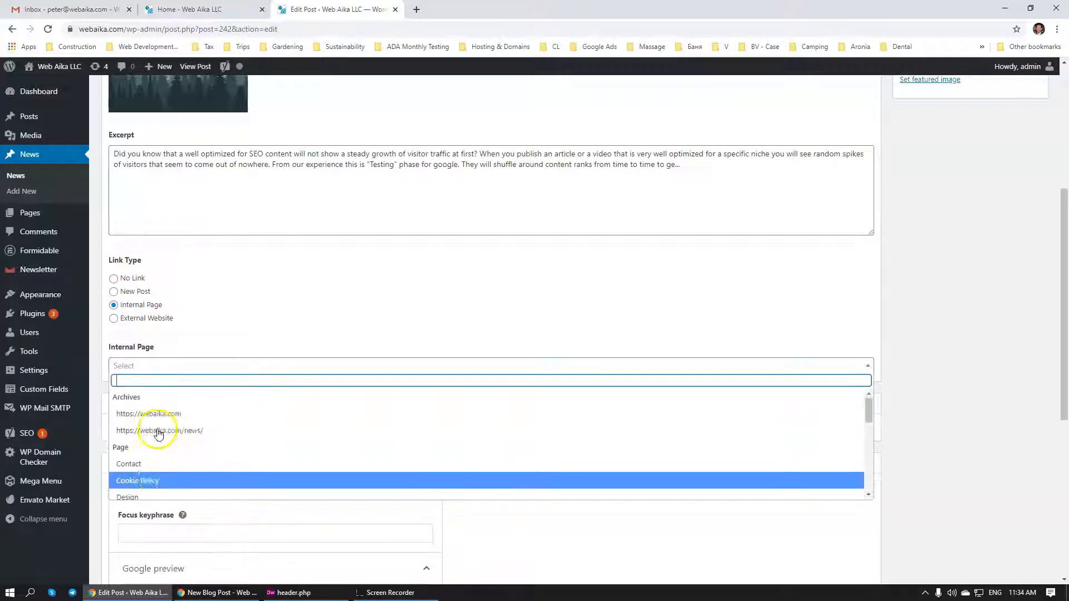
pyautogui.scroll(-2, 150, 432)
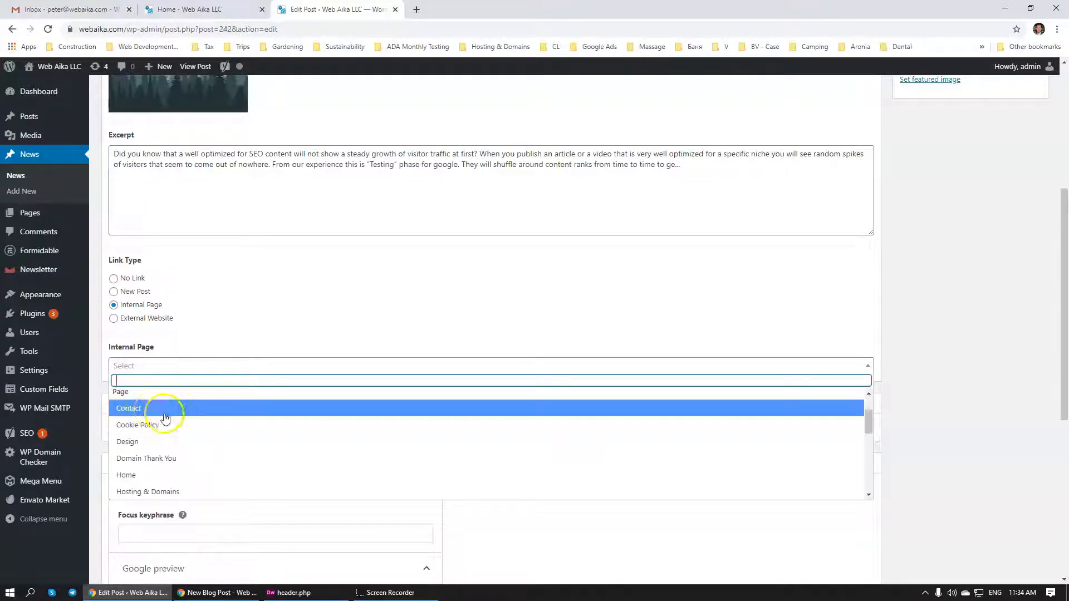
pyautogui.click(130, 409)
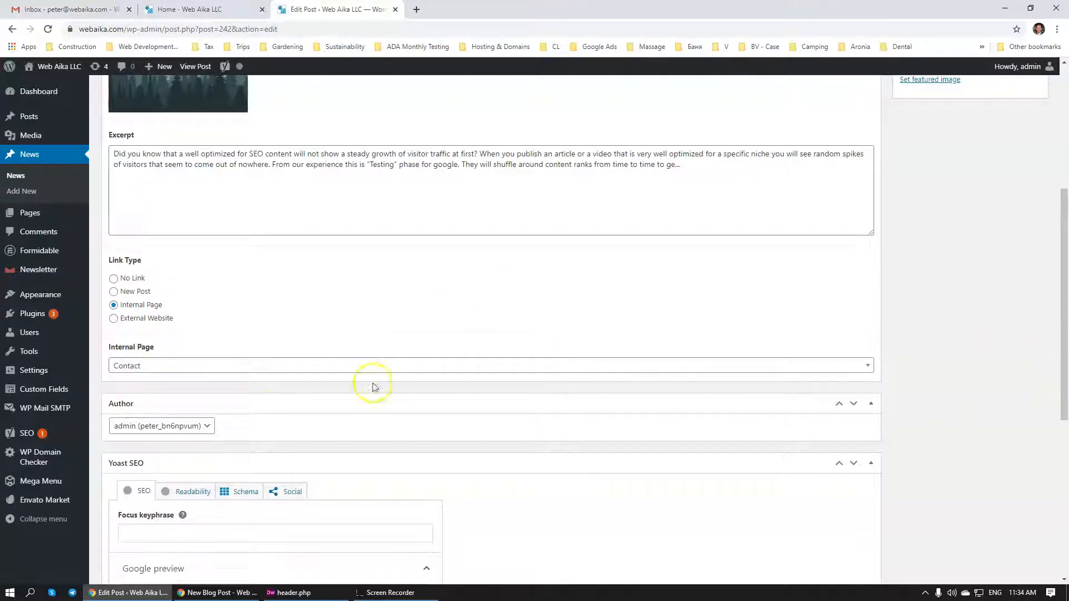
pyautogui.scroll(3, 959, 376)
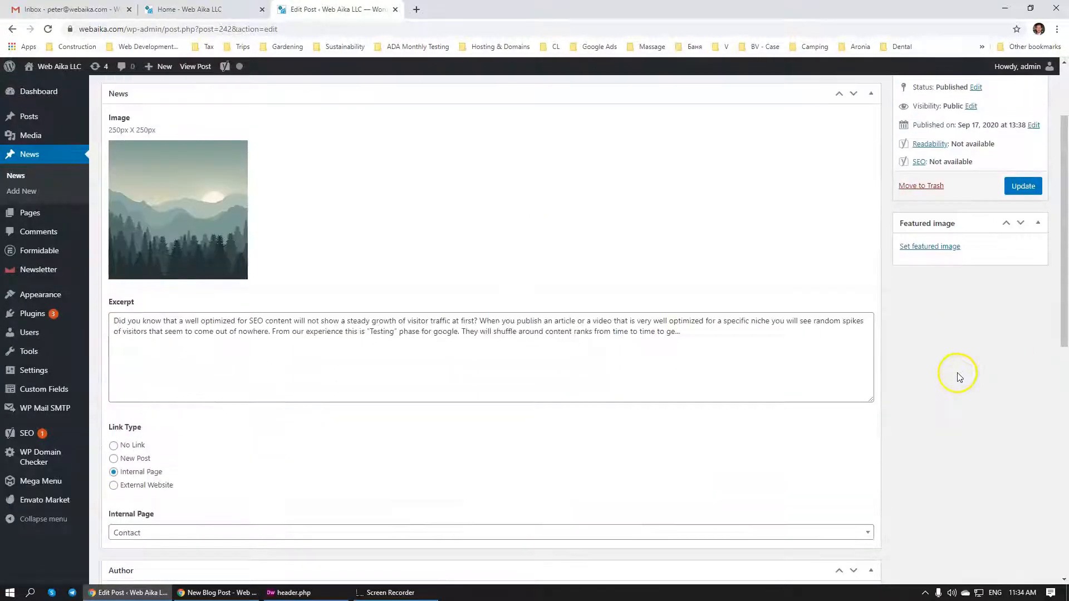
pyautogui.click(1035, 186)
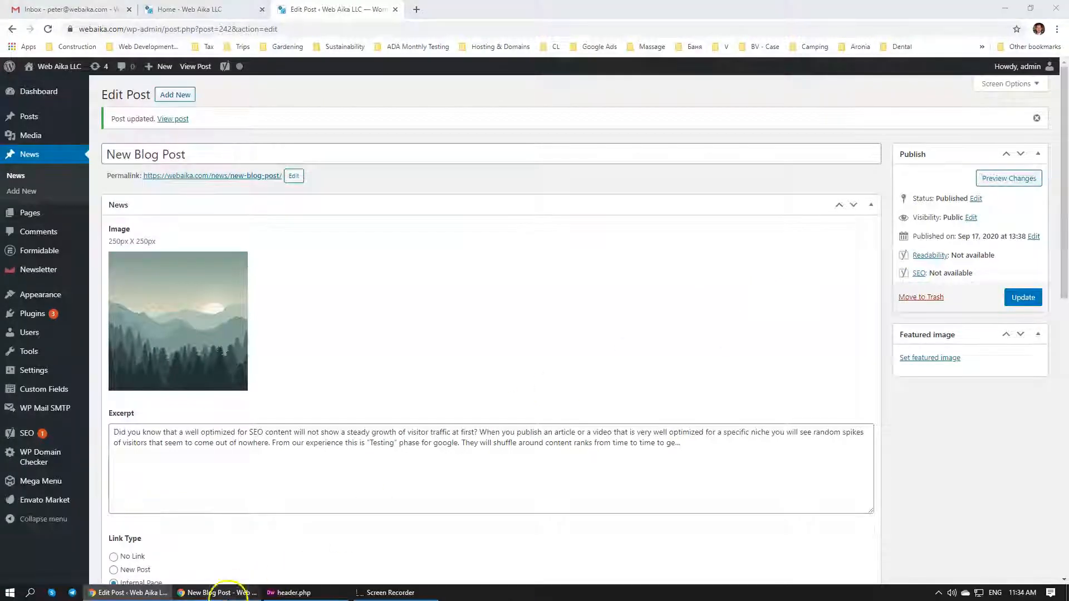
pyautogui.click(217, 593)
pyautogui.scroll(10, 283, 410)
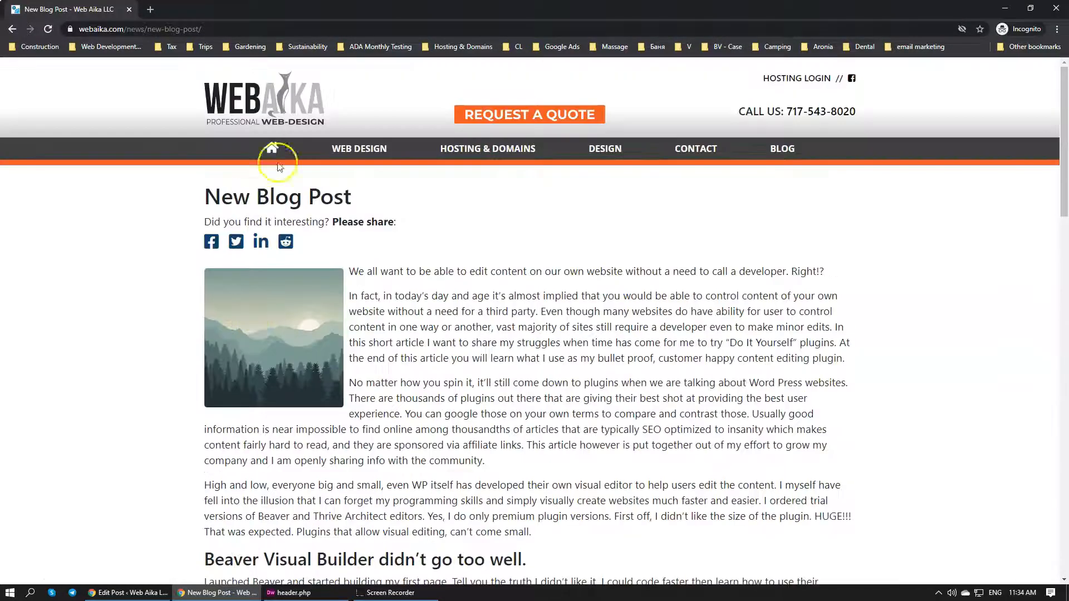
pyautogui.click(783, 149)
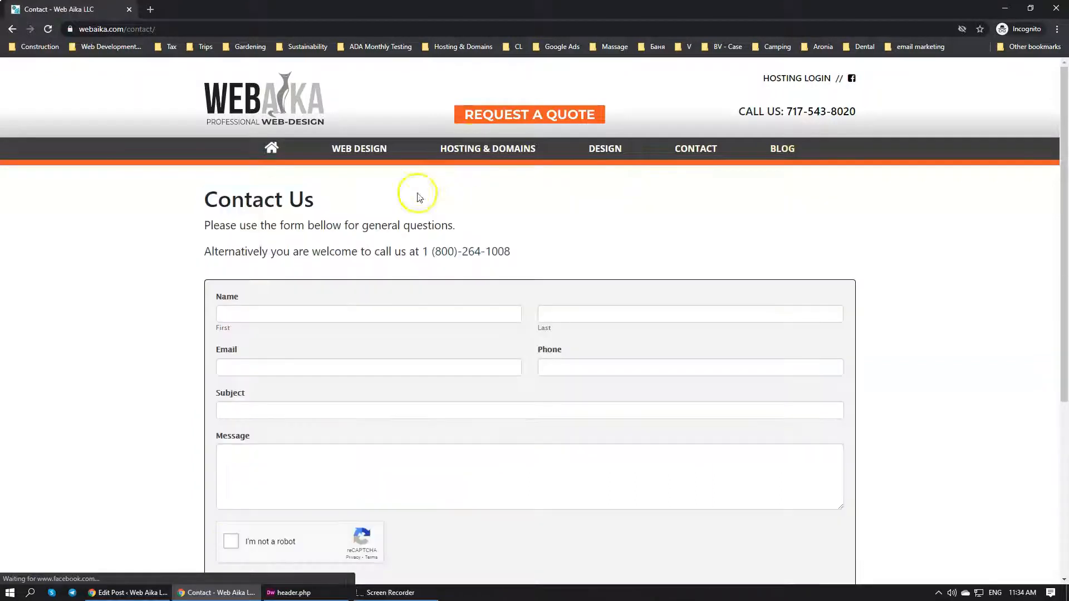
pyautogui.scroll(-4, 279, 434)
pyautogui.scroll(4, 278, 434)
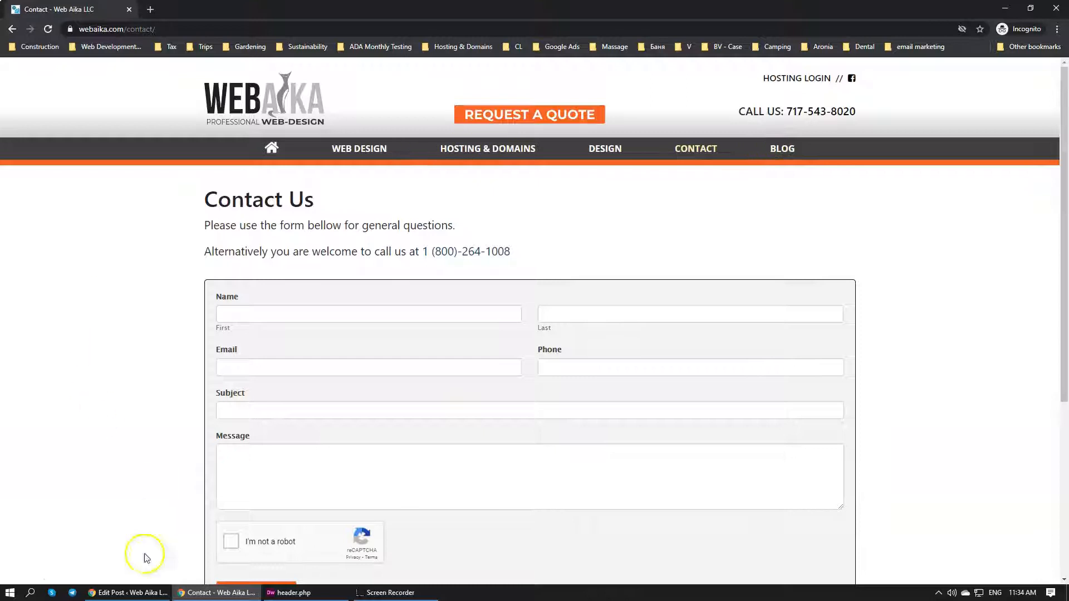
pyautogui.click(128, 592)
pyautogui.scroll(-3, 205, 366)
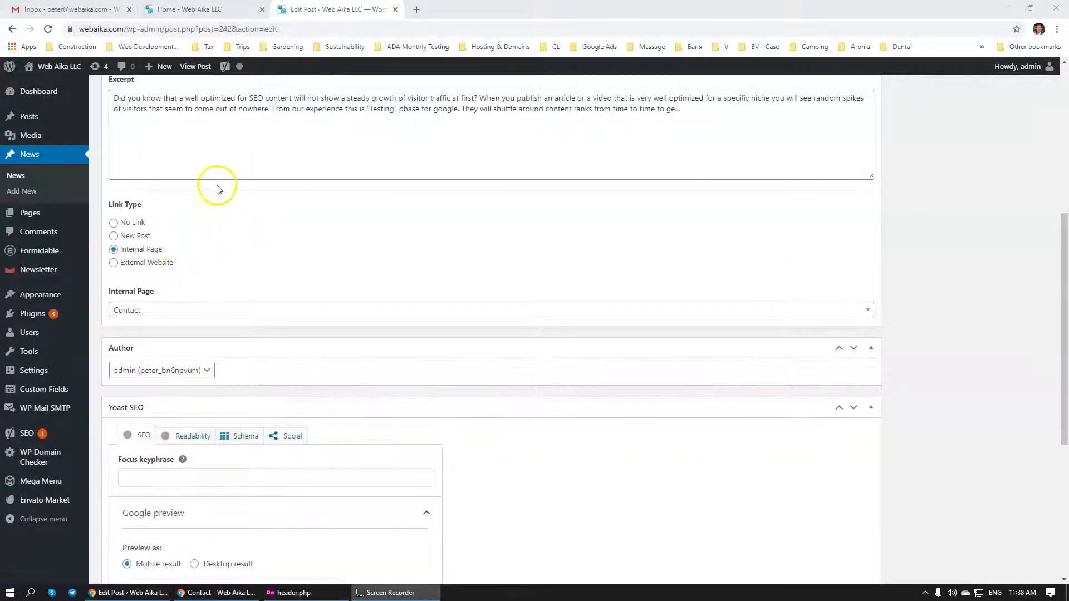
pyautogui.click(127, 265)
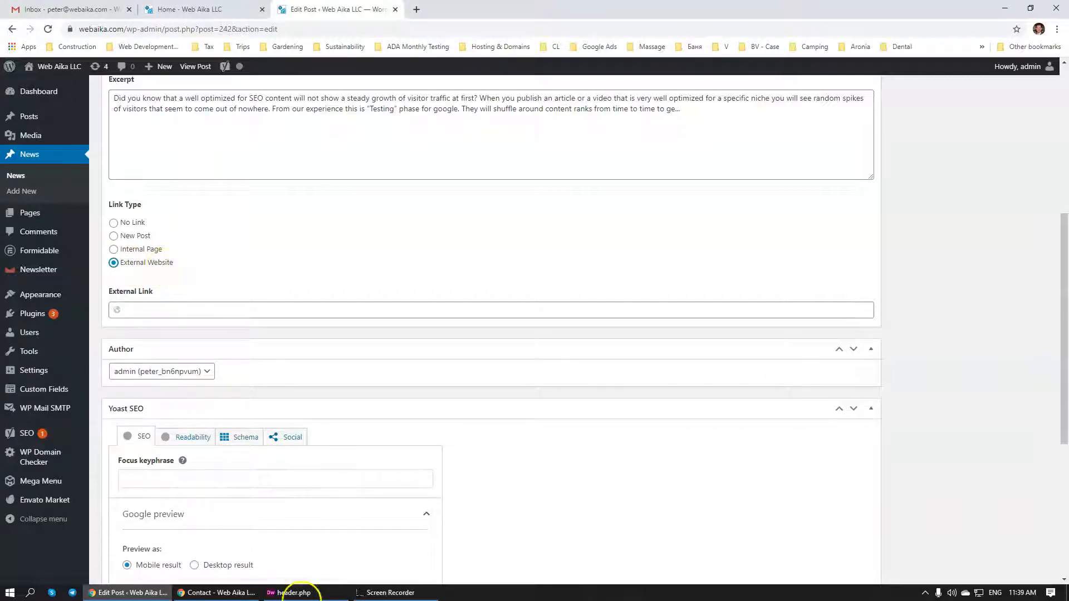
pyautogui.click(149, 312)
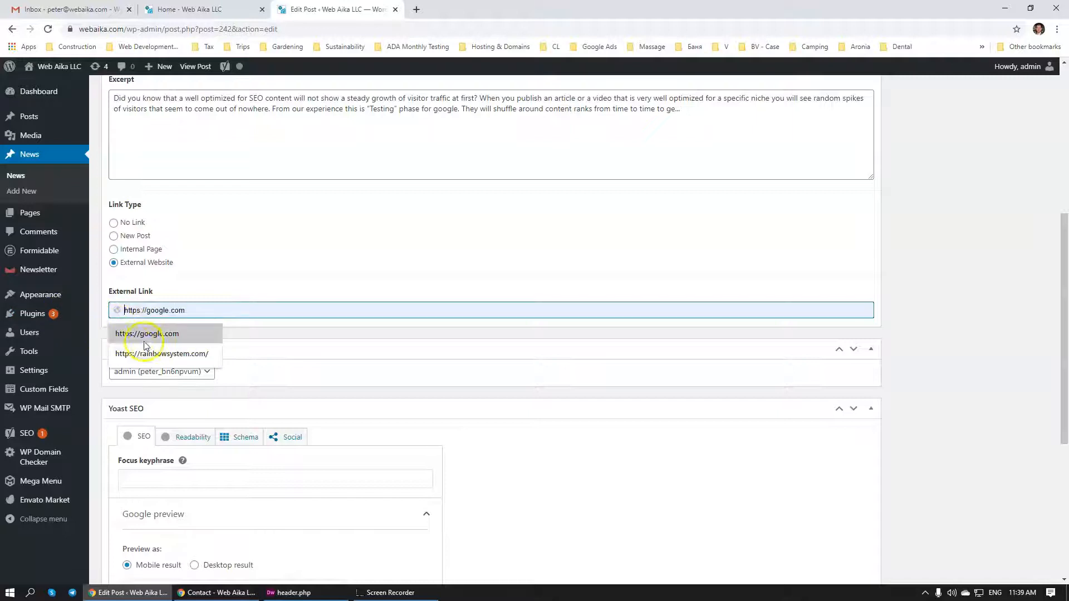
pyautogui.click(203, 340)
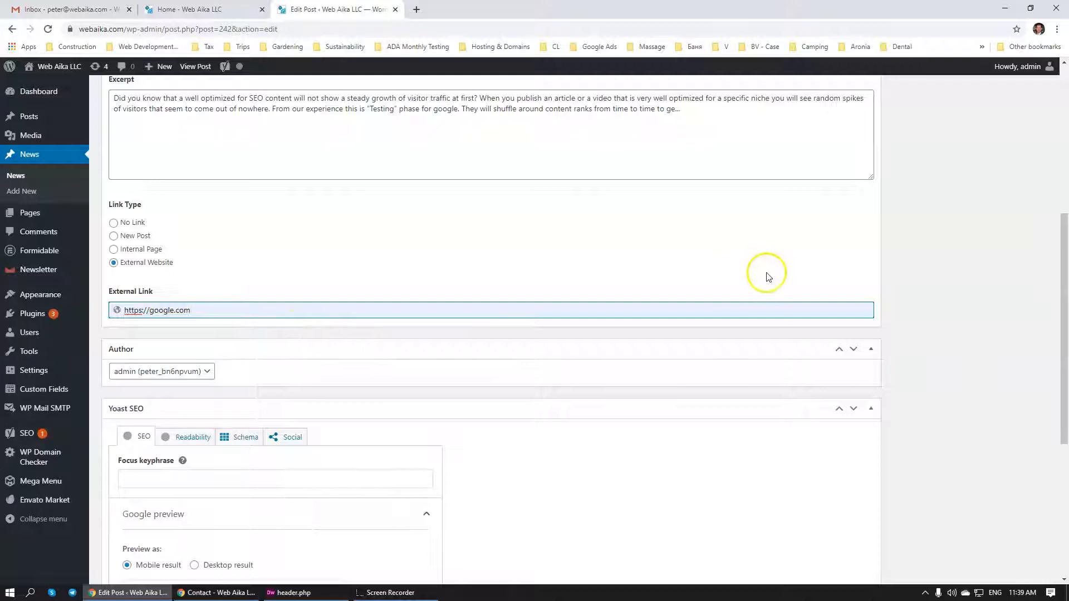
pyautogui.scroll(4, 768, 275)
pyautogui.click(1025, 185)
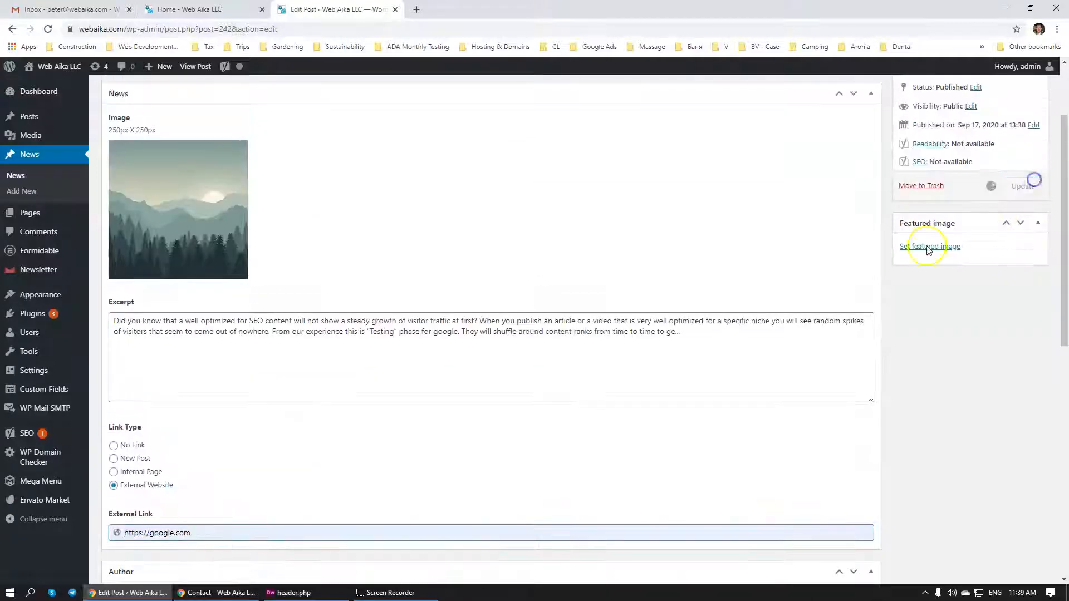
# Reload the live blog listing and confirm the New Blog Post title opens Google
pyautogui.click(212, 592)
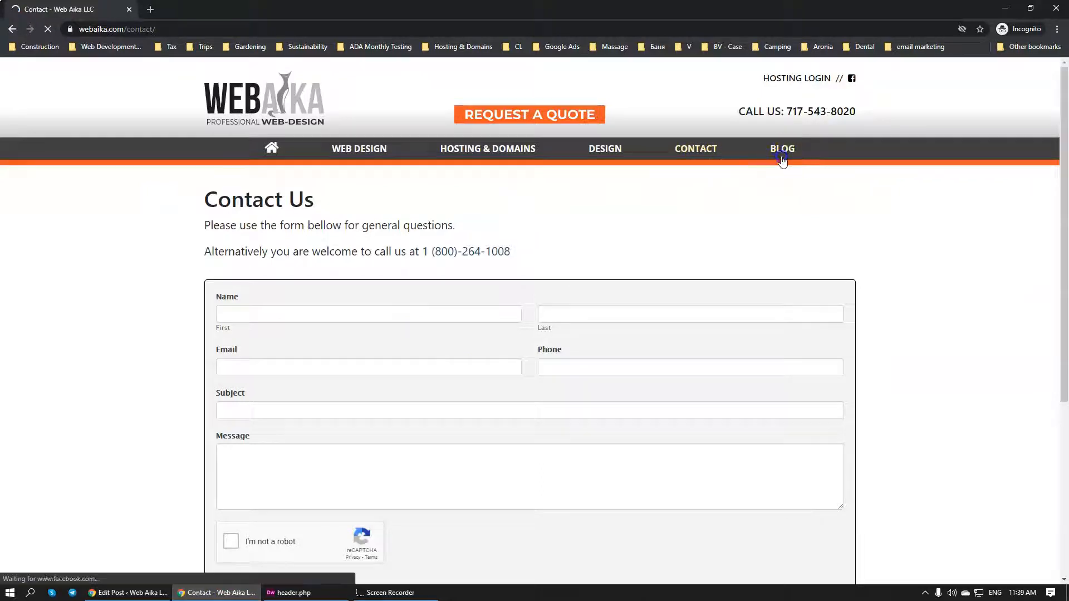
pyautogui.click(782, 149)
pyautogui.click(48, 28)
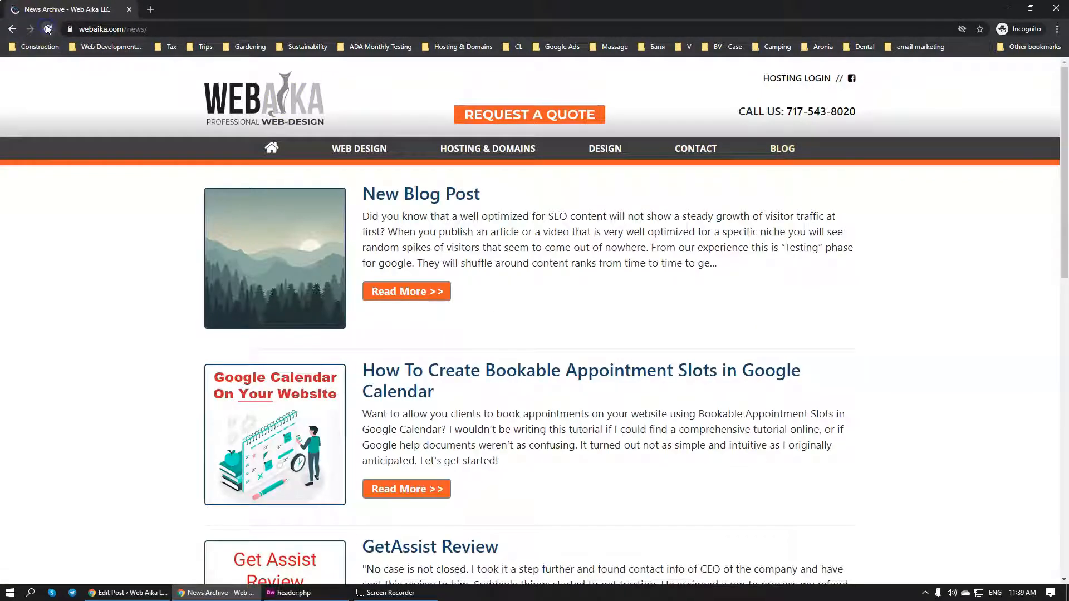
pyautogui.click(450, 203)
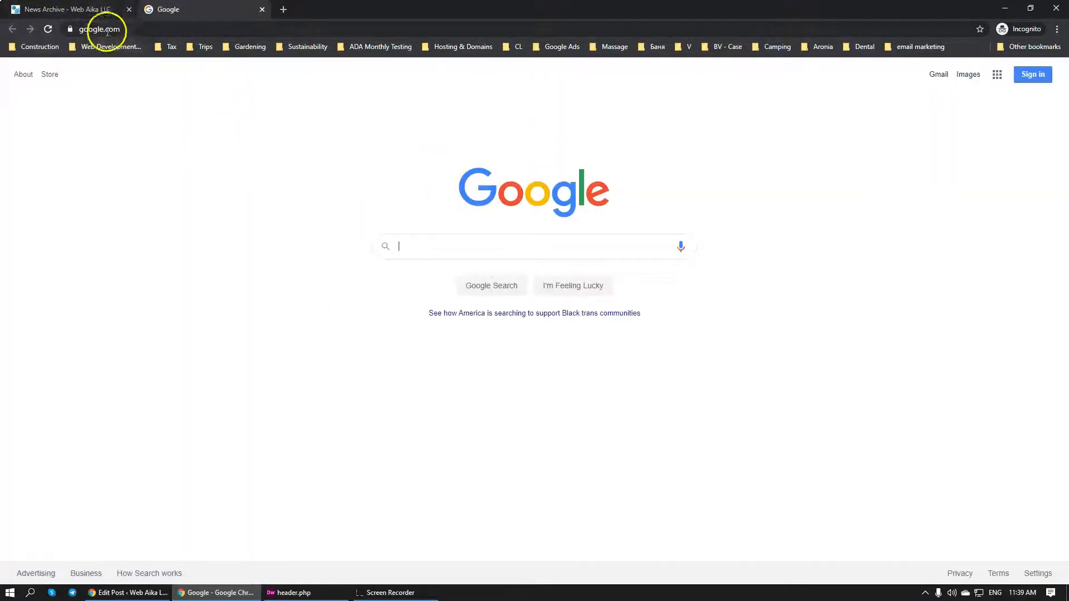
pyautogui.click(262, 9)
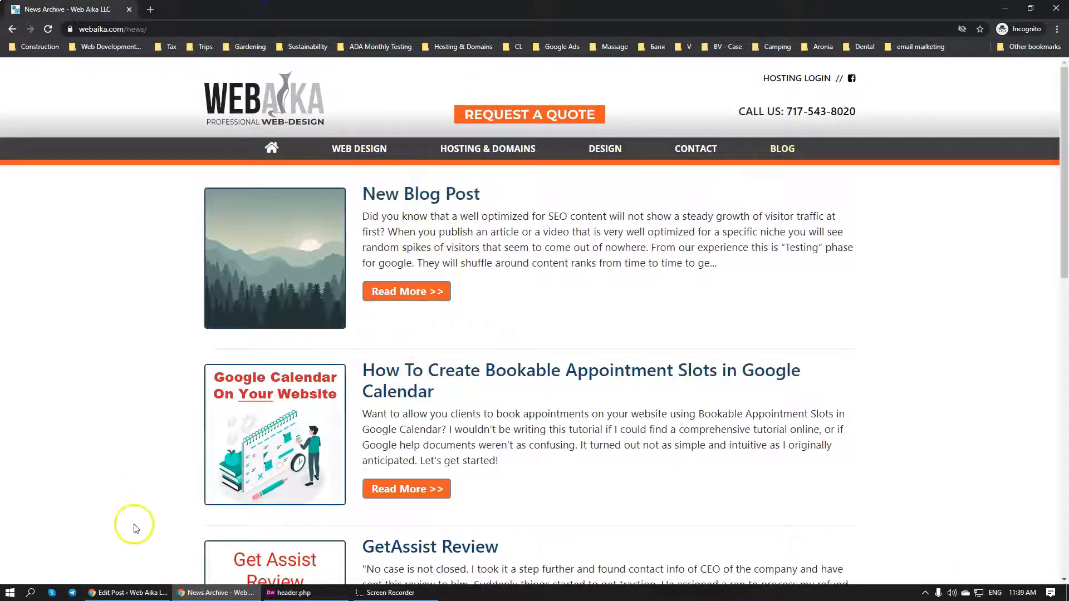
pyautogui.click(123, 592)
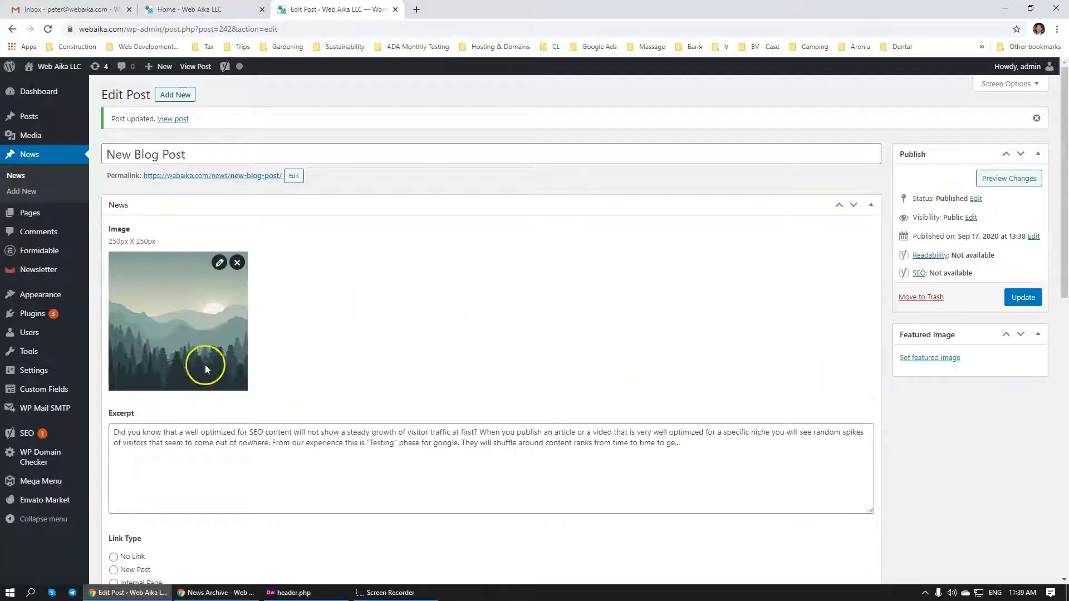
pyautogui.scroll(-3, 205, 365)
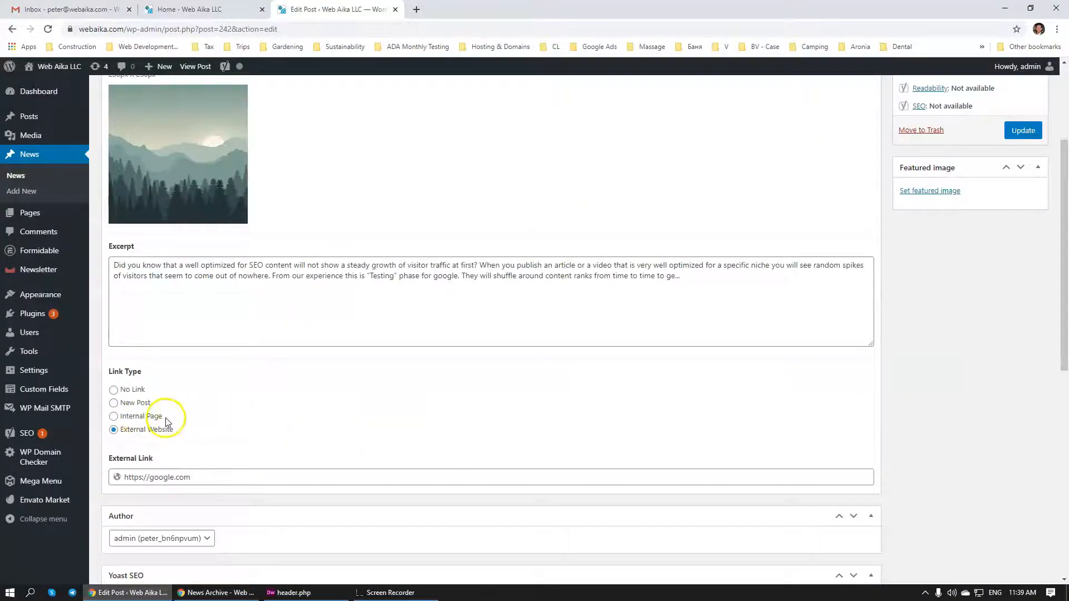
# Visit the Contact page, then retest the New Blog Post link from the blog listing
pyautogui.click(216, 593)
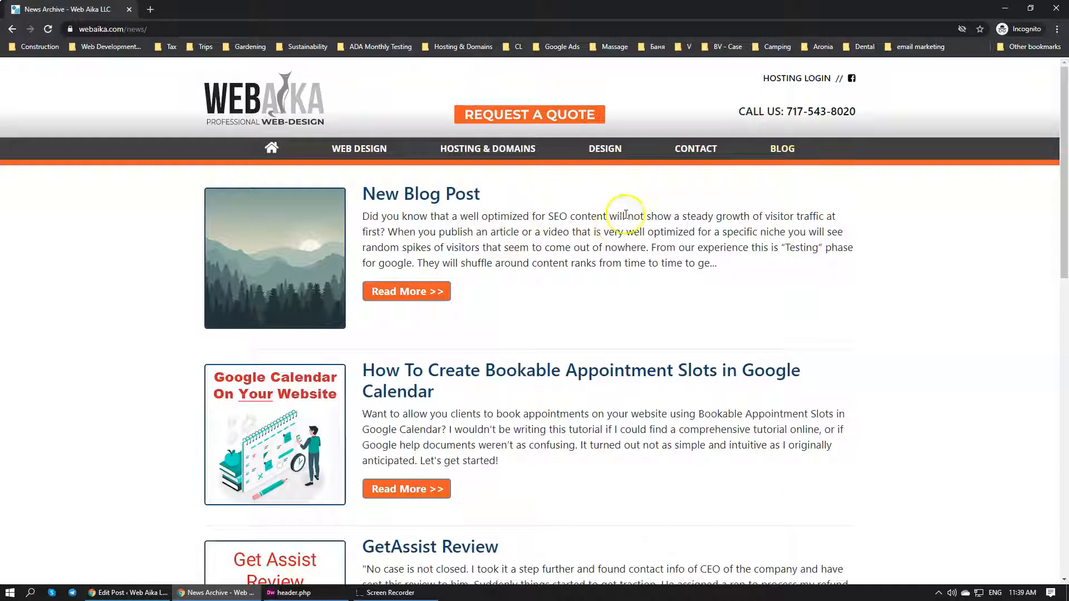
pyautogui.click(696, 149)
pyautogui.scroll(-3, 312, 334)
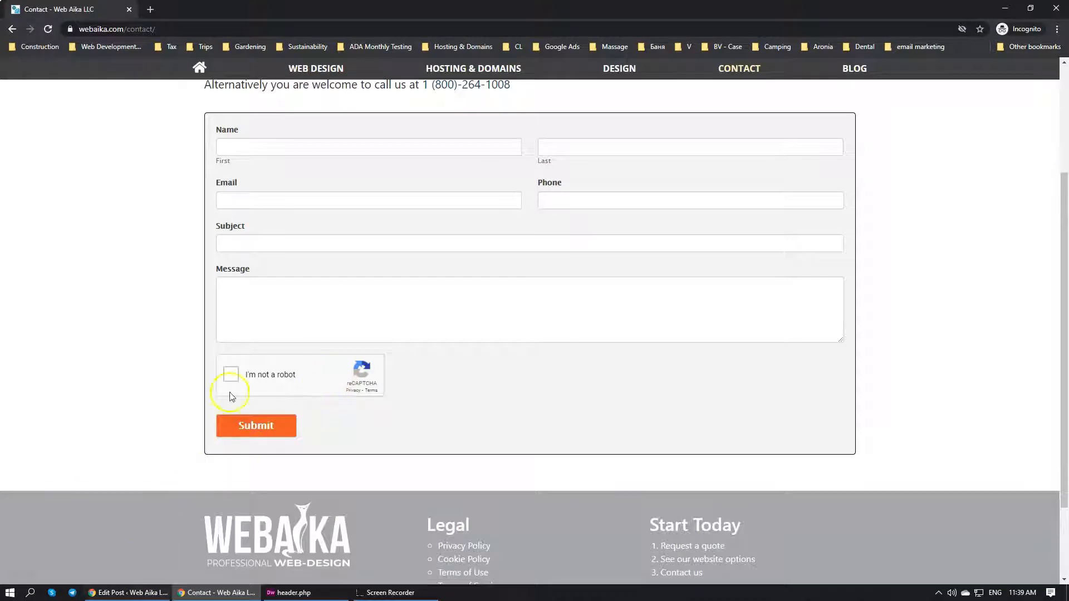
pyautogui.scroll(3, 549, 286)
pyautogui.click(783, 149)
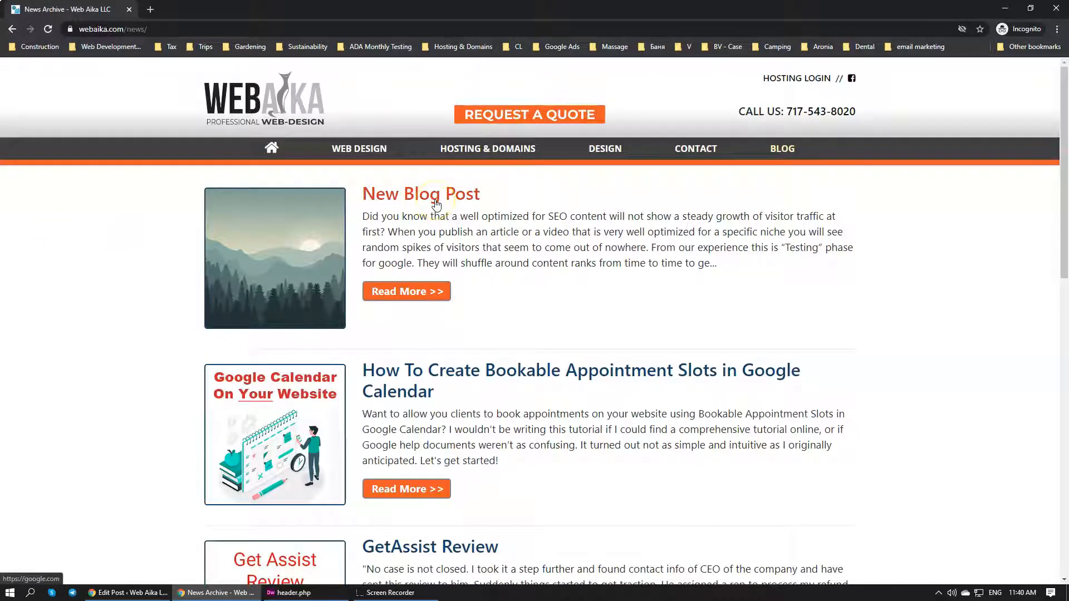
pyautogui.click(436, 204)
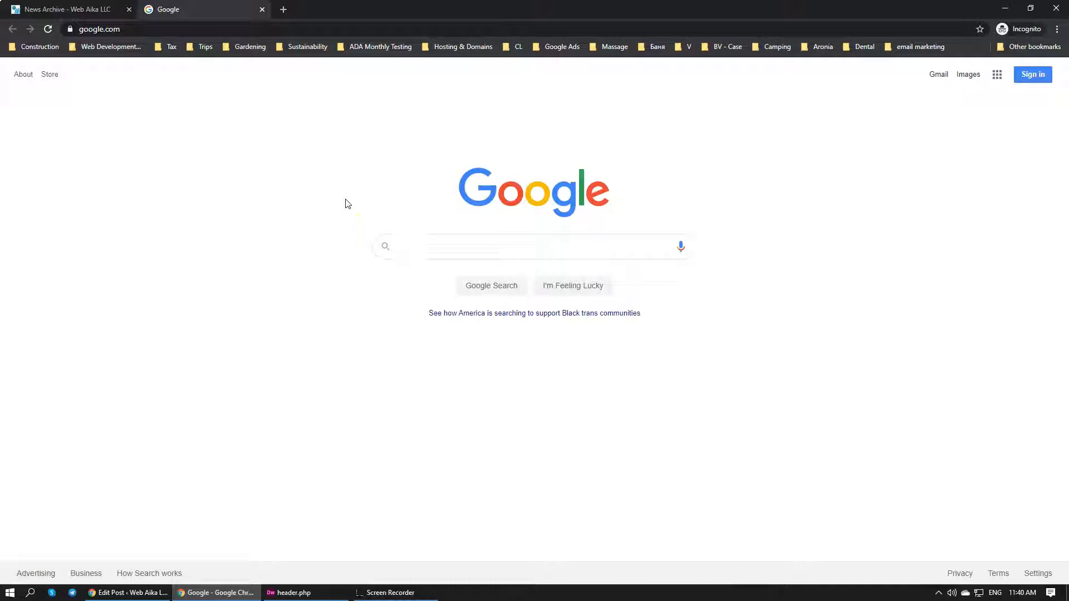
pyautogui.click(261, 10)
pyautogui.click(128, 592)
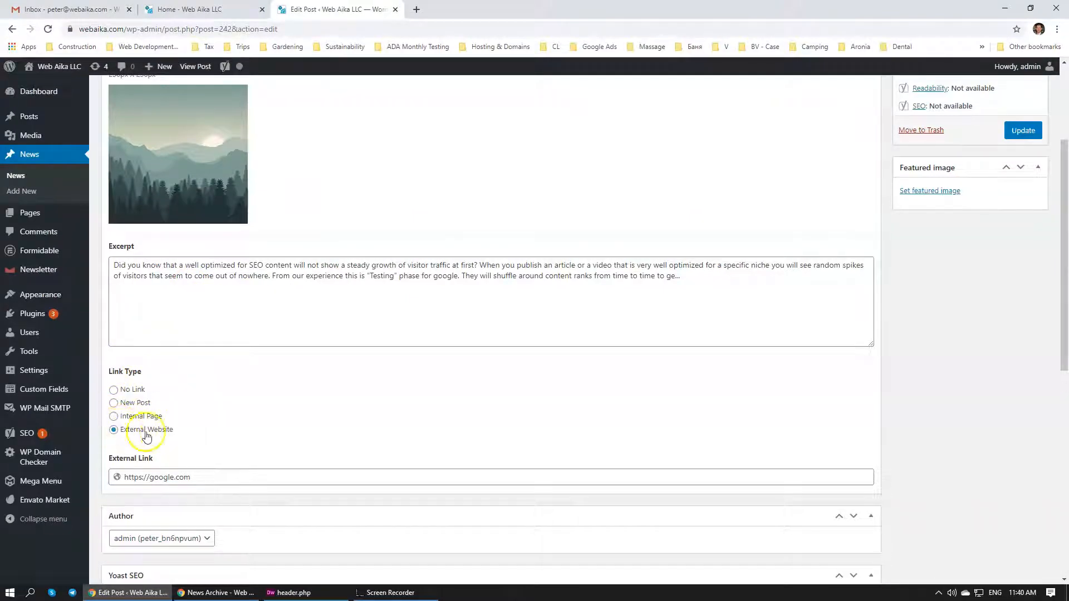
# Switch the post's Link Type back to New Post
pyautogui.click(115, 404)
pyautogui.scroll(-3, 228, 408)
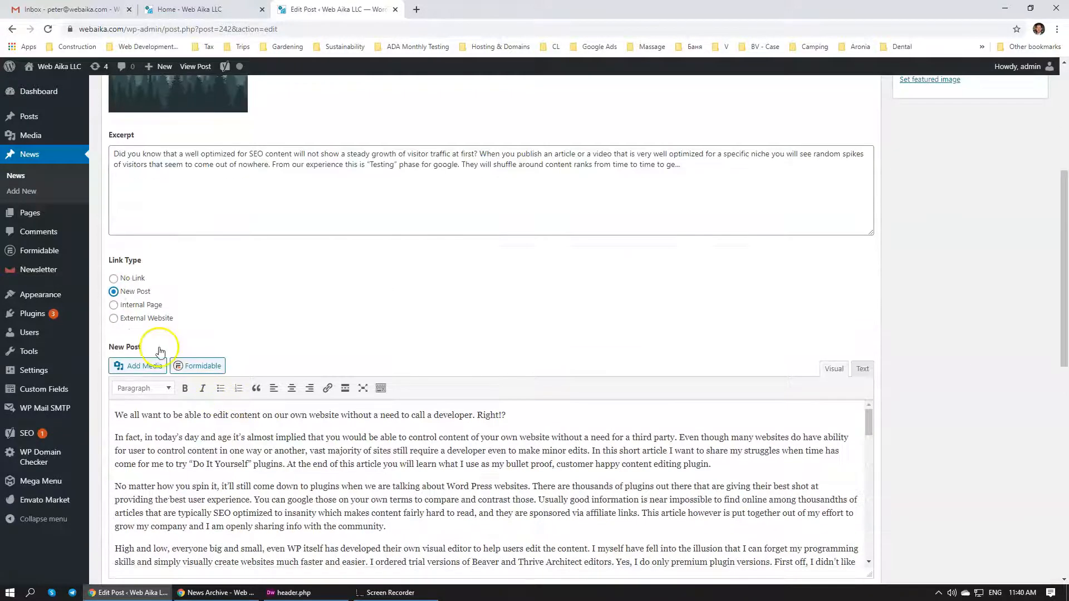
pyautogui.scroll(-15, 259, 411)
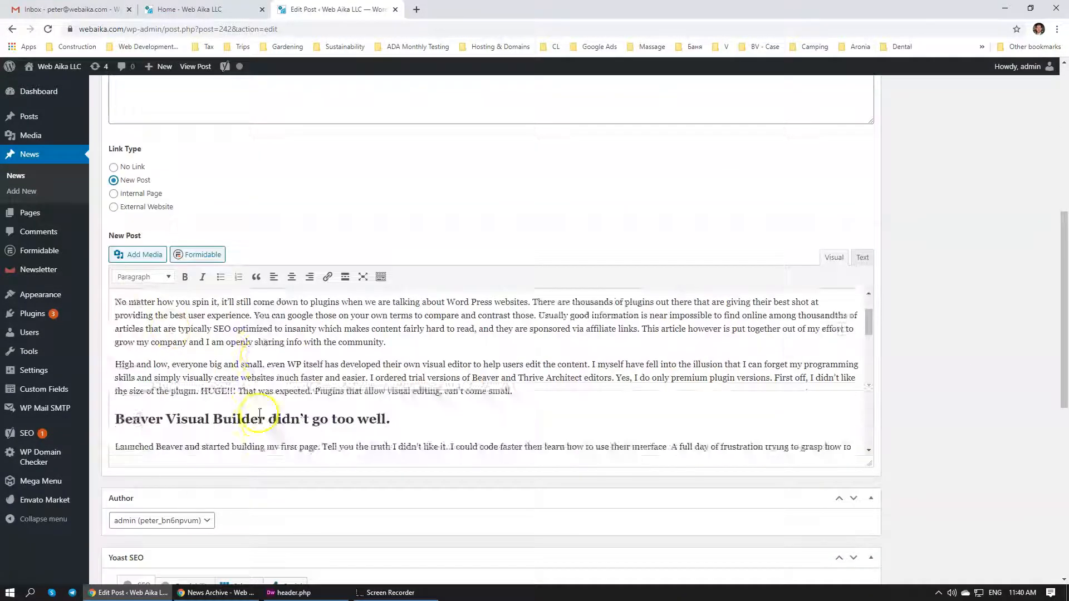
pyautogui.scroll(10, 259, 411)
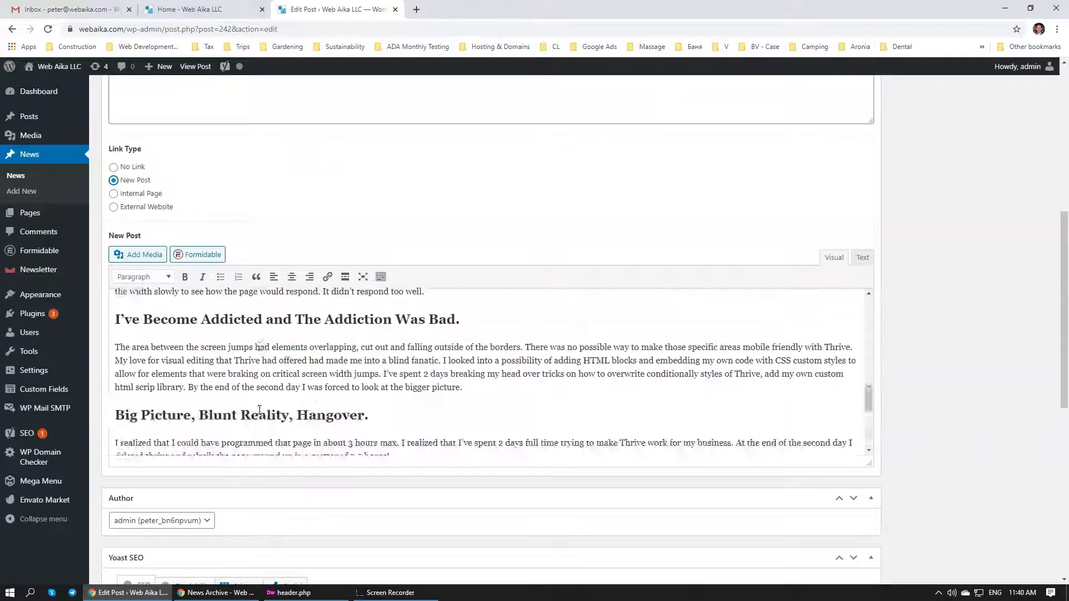
pyautogui.click(131, 289)
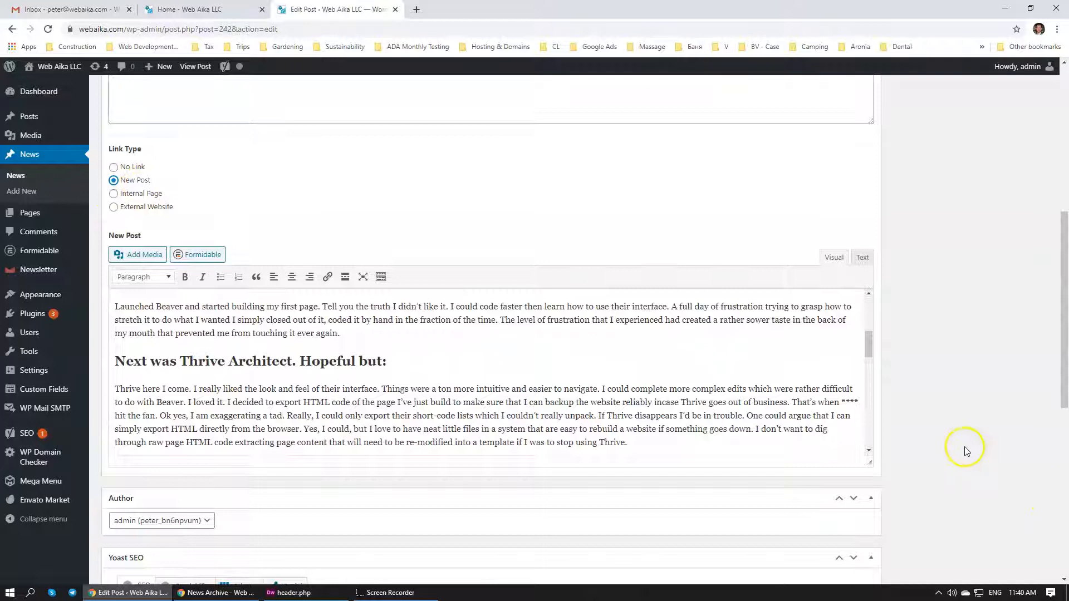
# Open the New Blog Post article from the live blog listing and scroll through it
pyautogui.click(223, 593)
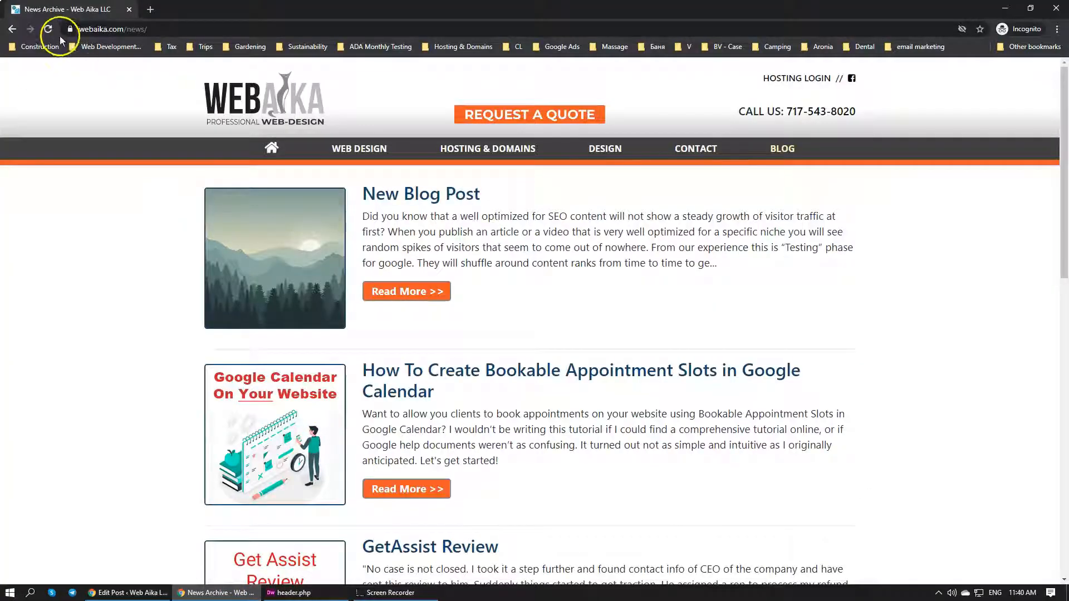
pyautogui.click(393, 291)
pyautogui.scroll(-3, 375, 308)
pyautogui.scroll(-5, 376, 308)
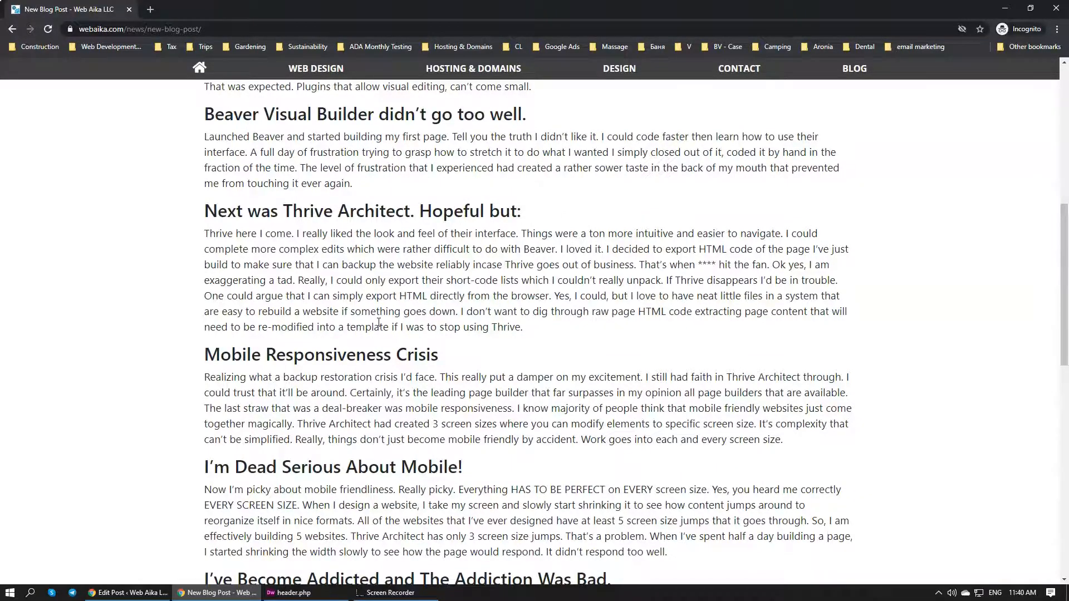
pyautogui.scroll(-13, 379, 323)
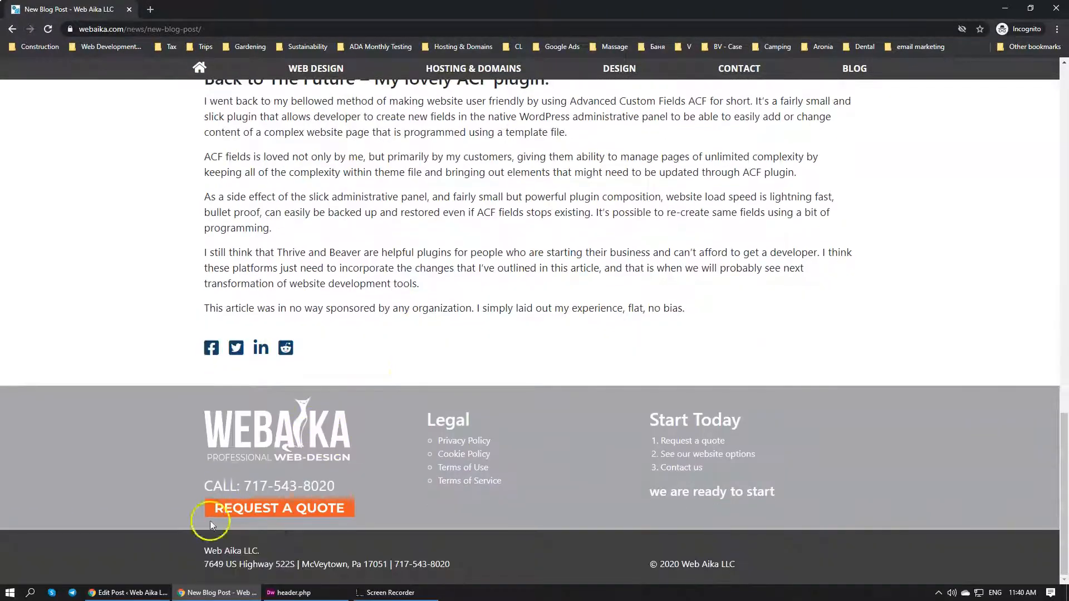
pyautogui.scroll(8, 217, 479)
pyautogui.scroll(10, 221, 448)
# Go to the live Web Aika home page in the incognito window
pyautogui.click(128, 593)
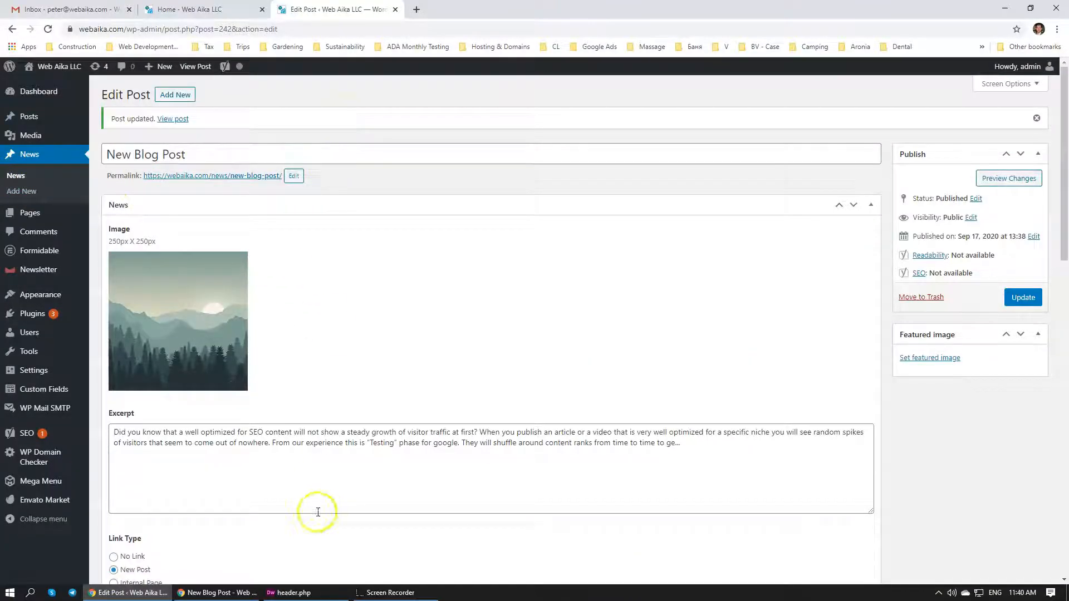
pyautogui.click(222, 595)
pyautogui.scroll(3, 440, 403)
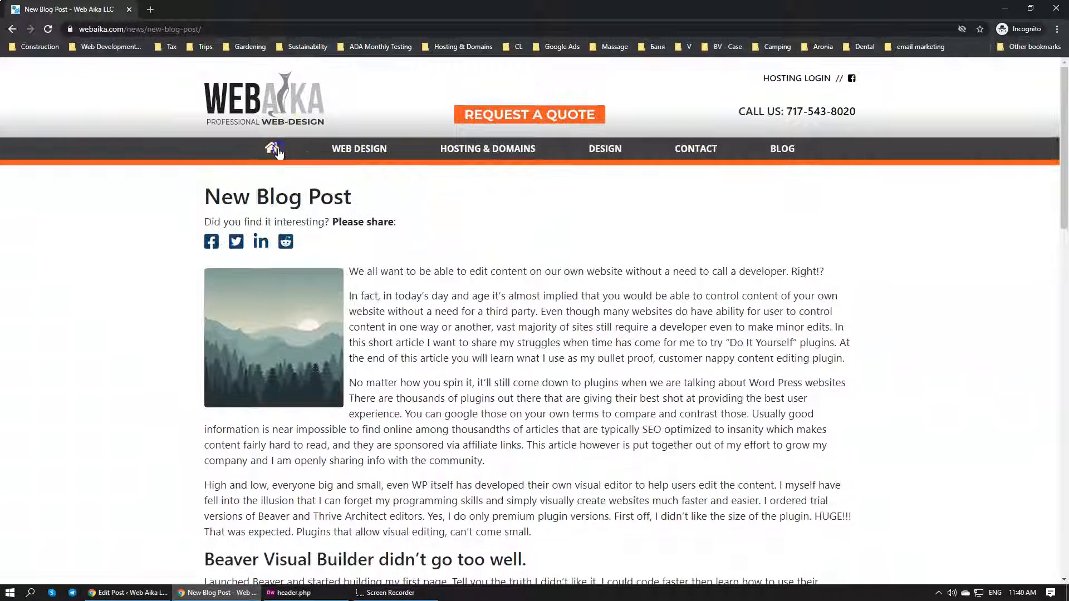
pyautogui.click(276, 150)
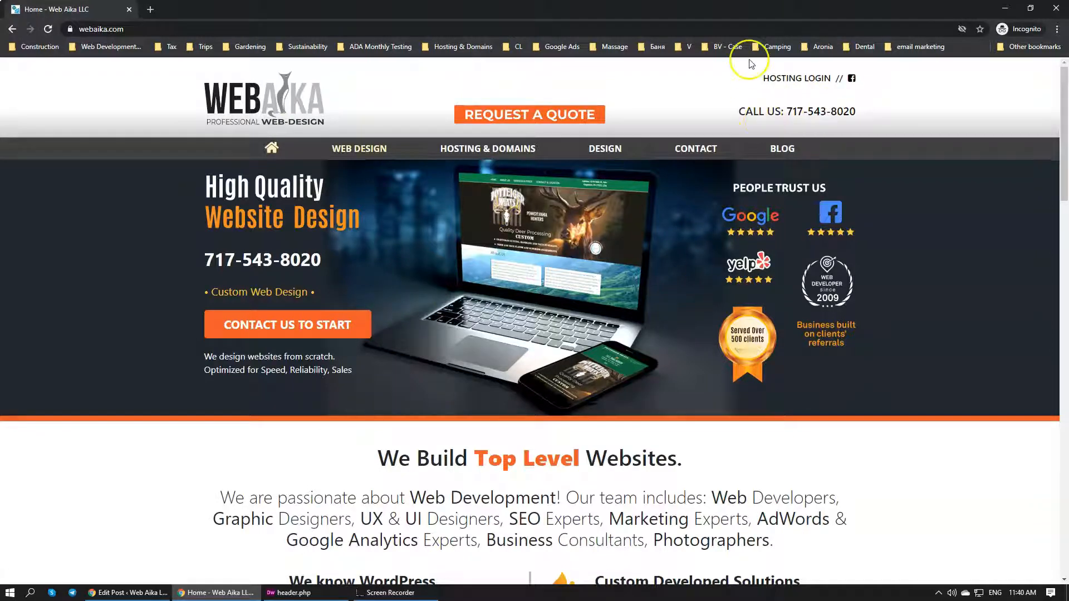
# Browse the live home page and the Hosting & Domains page
pyautogui.scroll(-3, 299, 457)
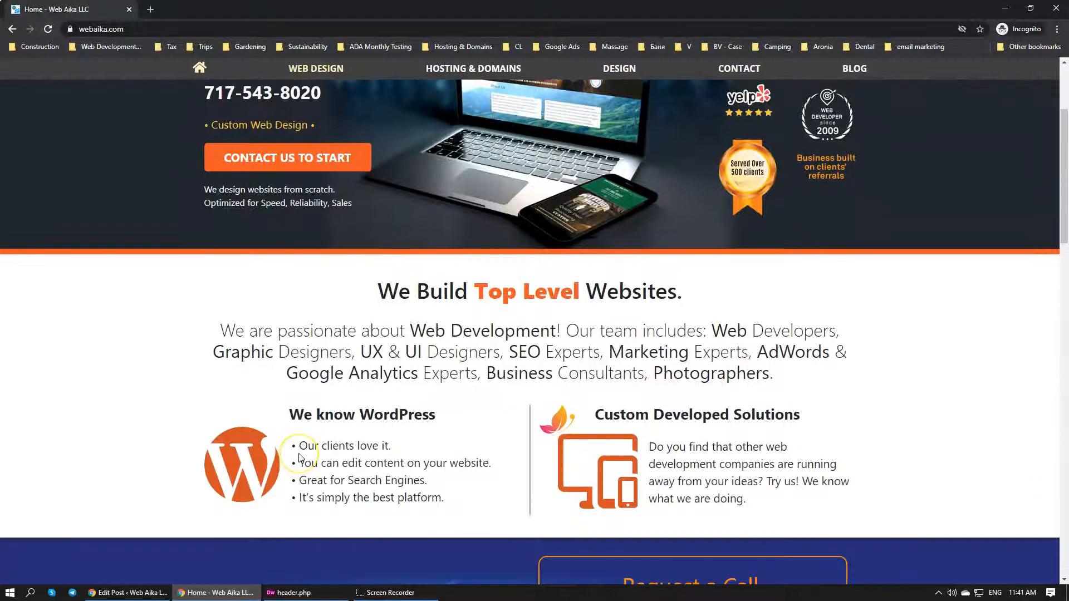
pyautogui.scroll(-2, 299, 457)
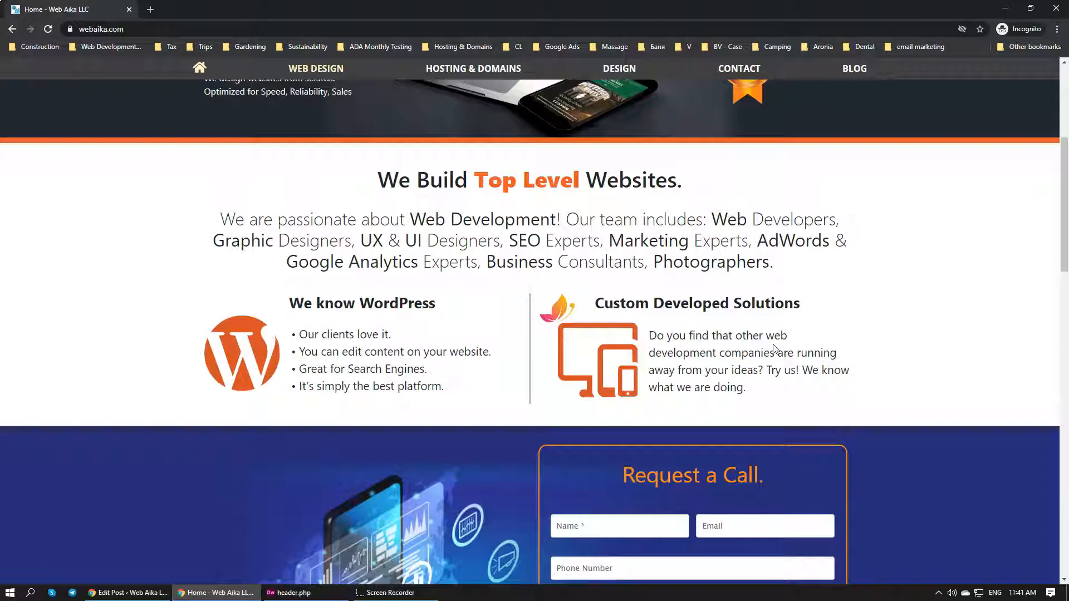
pyautogui.scroll(-5, 585, 309)
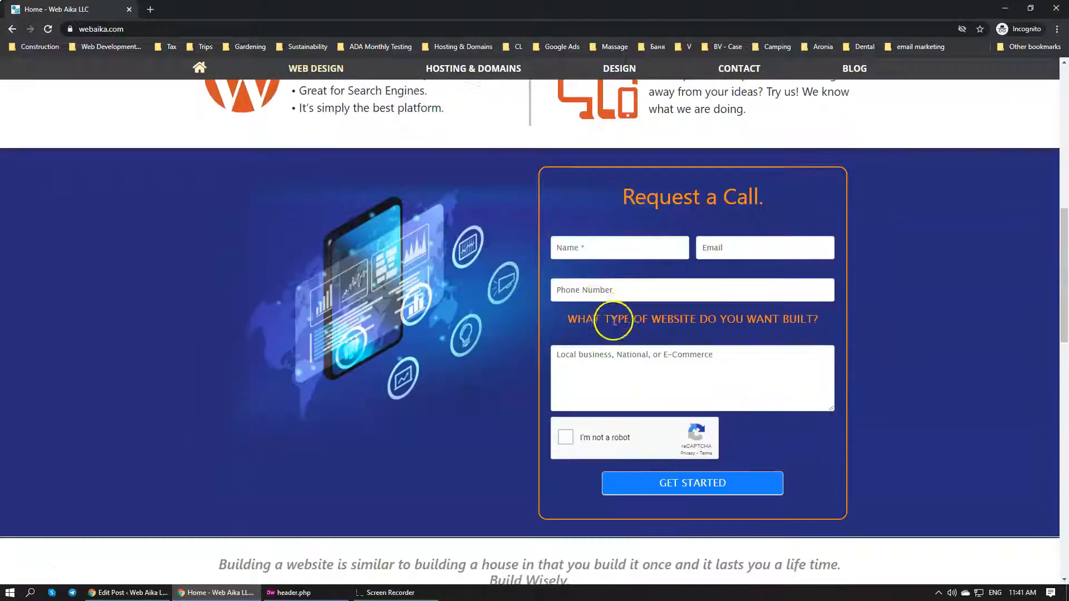
pyautogui.scroll(-3, 394, 382)
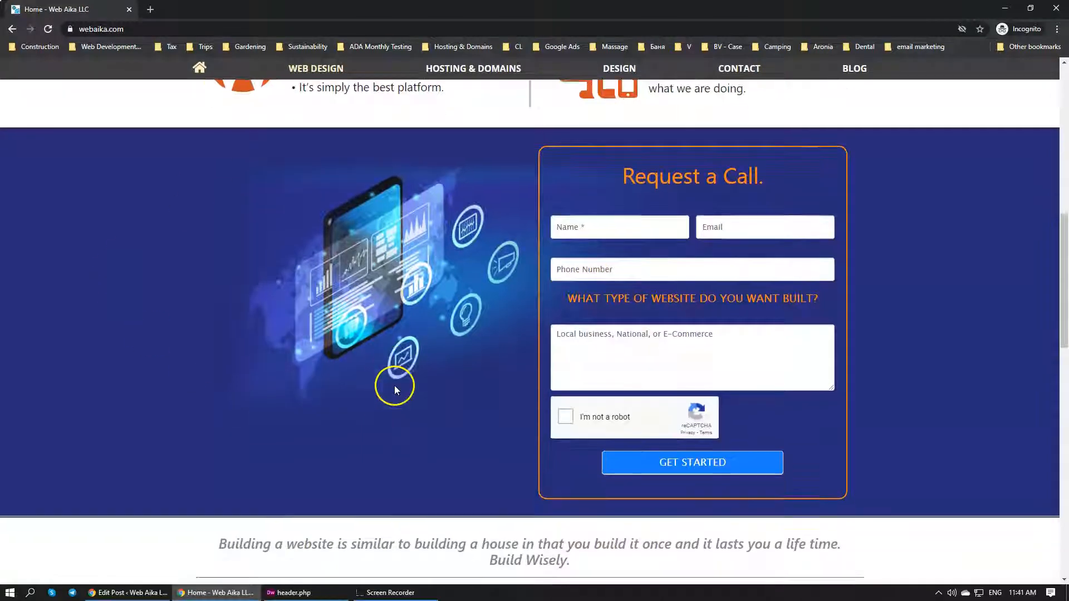
pyautogui.scroll(-6, 298, 359)
pyautogui.scroll(8, 297, 358)
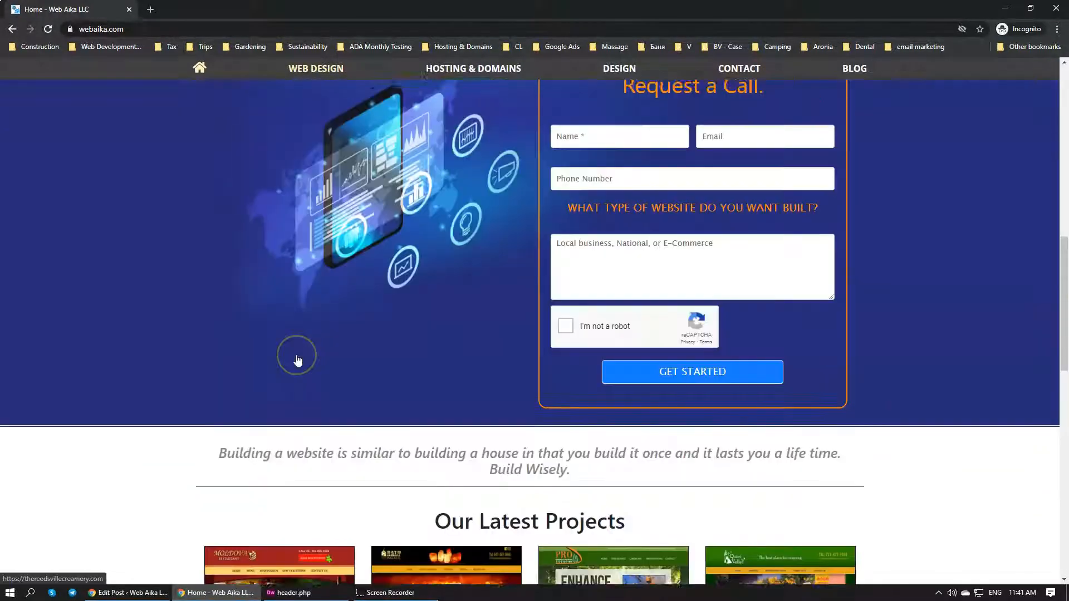
pyautogui.scroll(-14, 298, 361)
pyautogui.scroll(-2, 297, 359)
pyautogui.scroll(20, 296, 358)
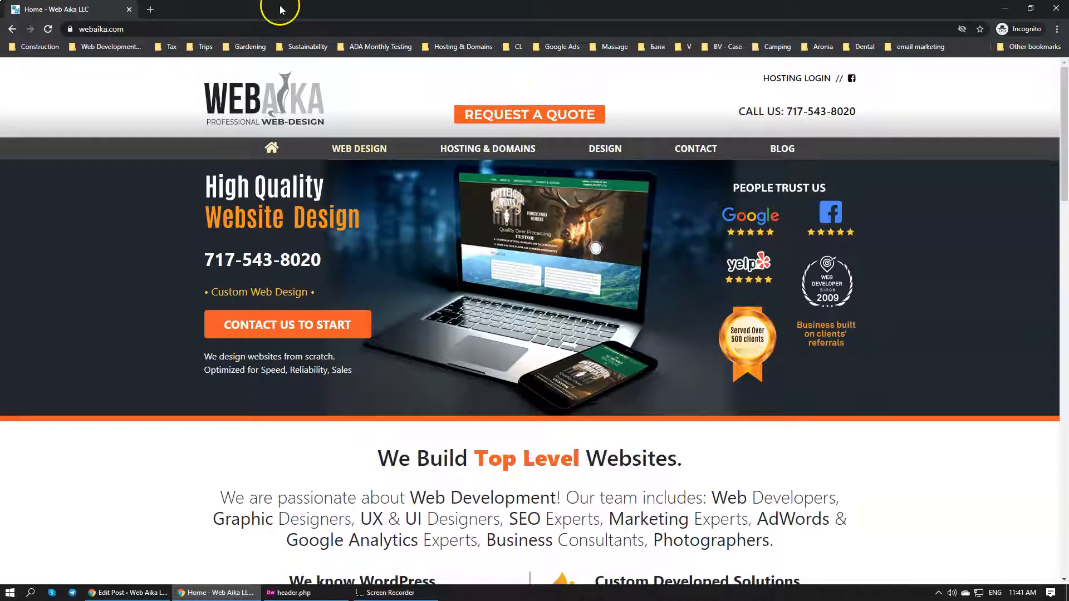
pyautogui.click(451, 147)
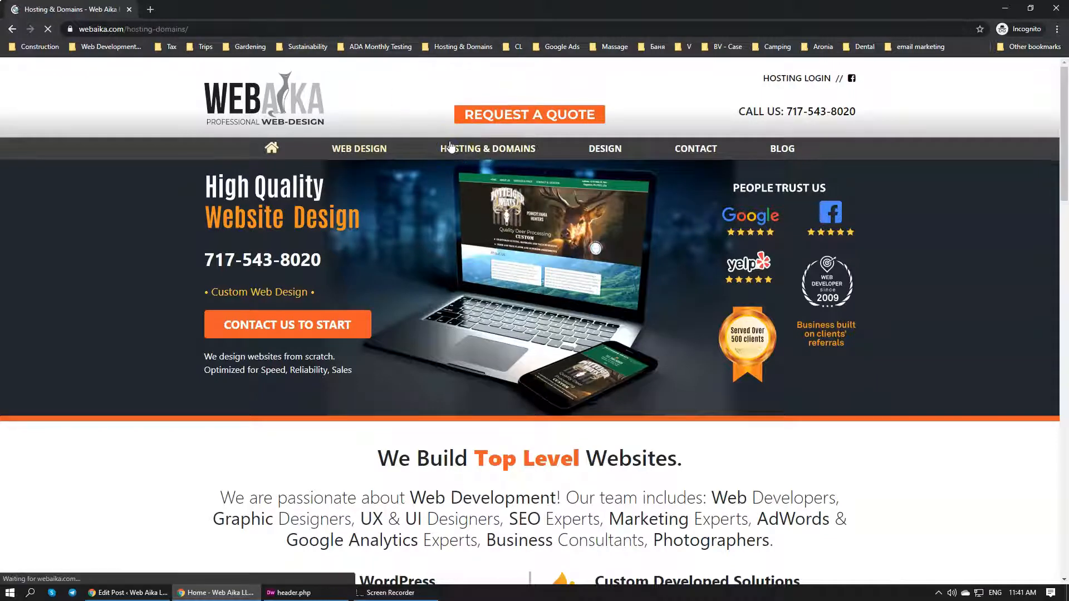
pyautogui.scroll(-5, 525, 299)
pyautogui.scroll(-11, 527, 294)
pyautogui.scroll(13, 523, 286)
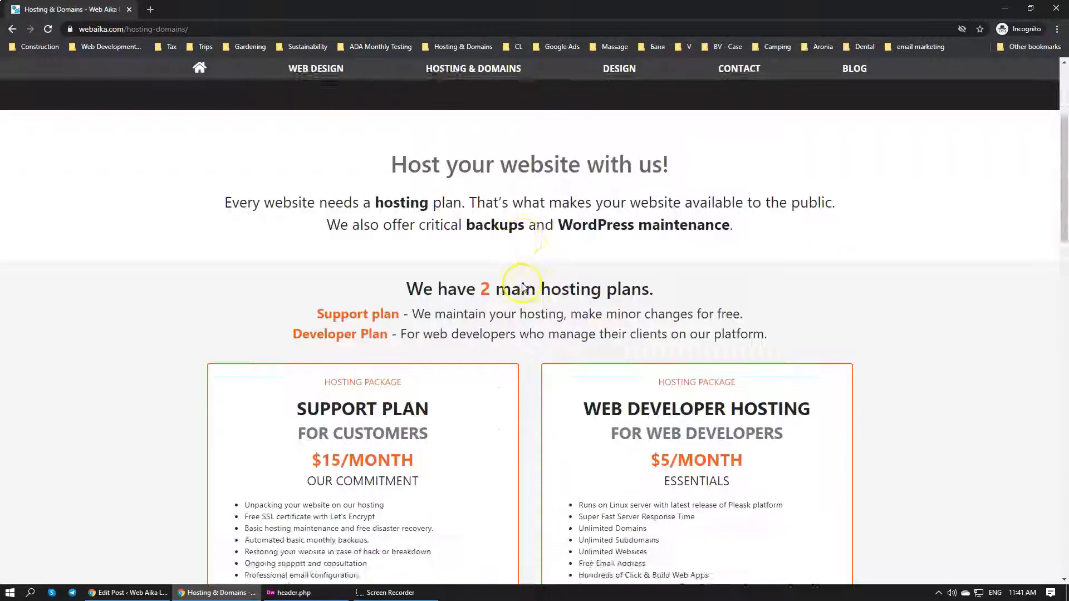
pyautogui.scroll(-15, 523, 287)
pyautogui.scroll(5, 523, 286)
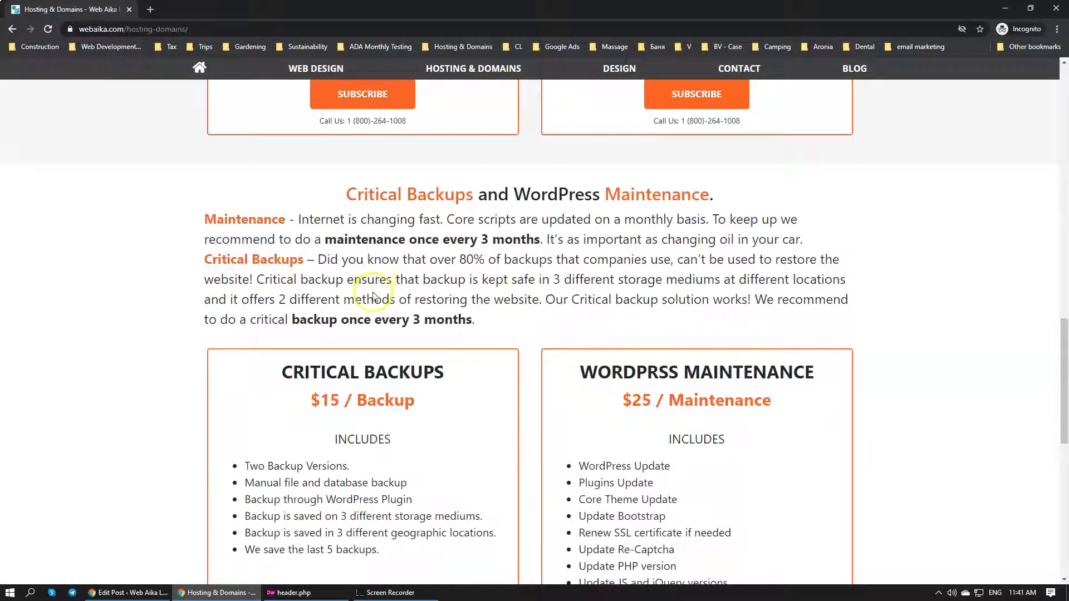
pyautogui.scroll(-2, 551, 406)
pyautogui.scroll(15, 602, 282)
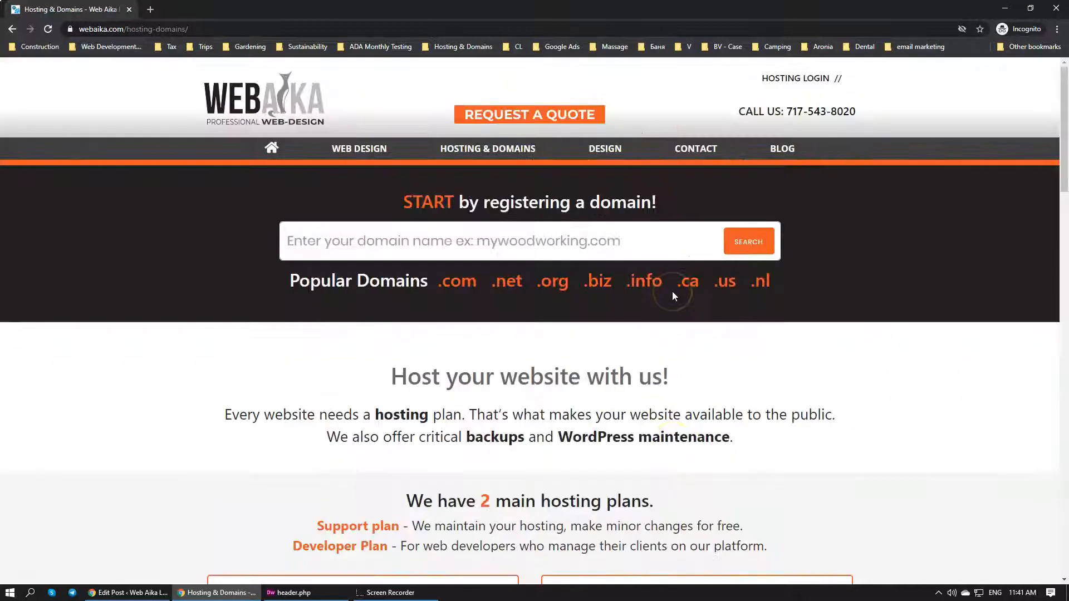
# View the Design and Contact Us pages, then open the News posts list in the admin
pyautogui.click(612, 148)
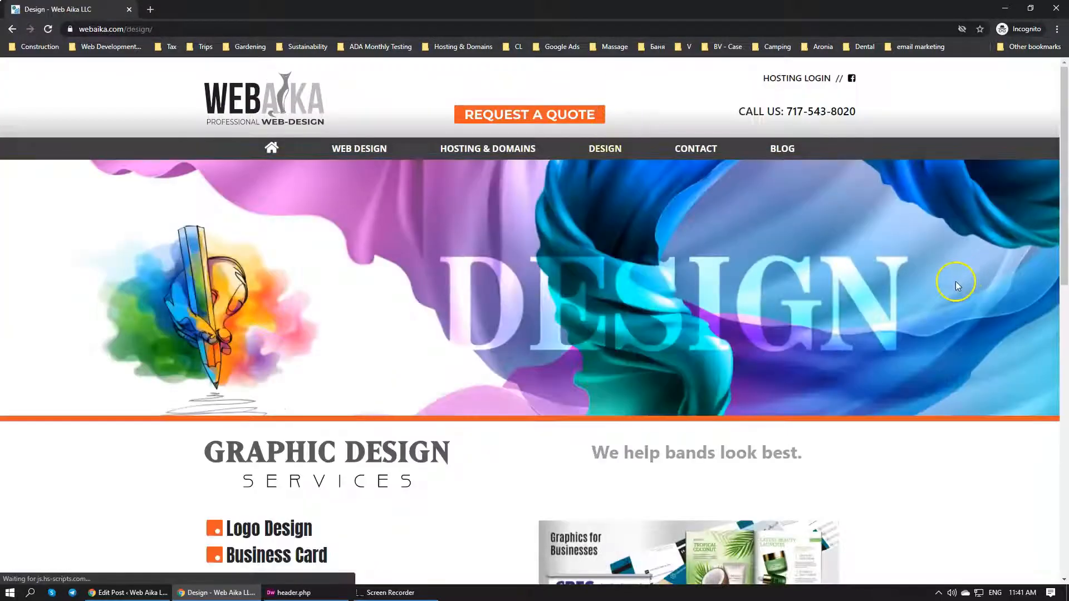
pyautogui.scroll(-13, 842, 422)
pyautogui.scroll(10, 843, 423)
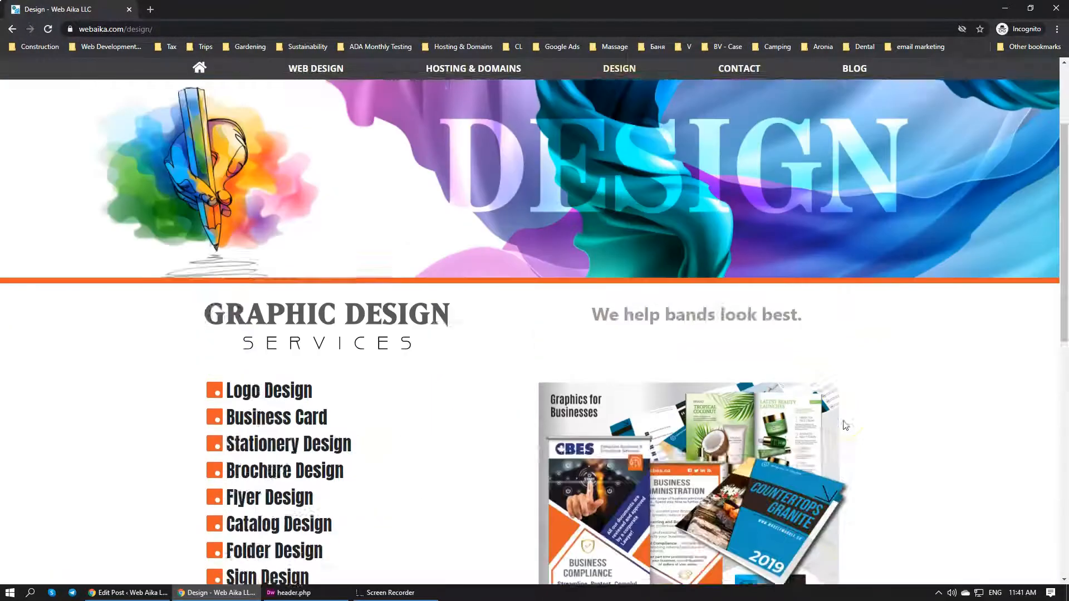
pyautogui.scroll(3, 843, 423)
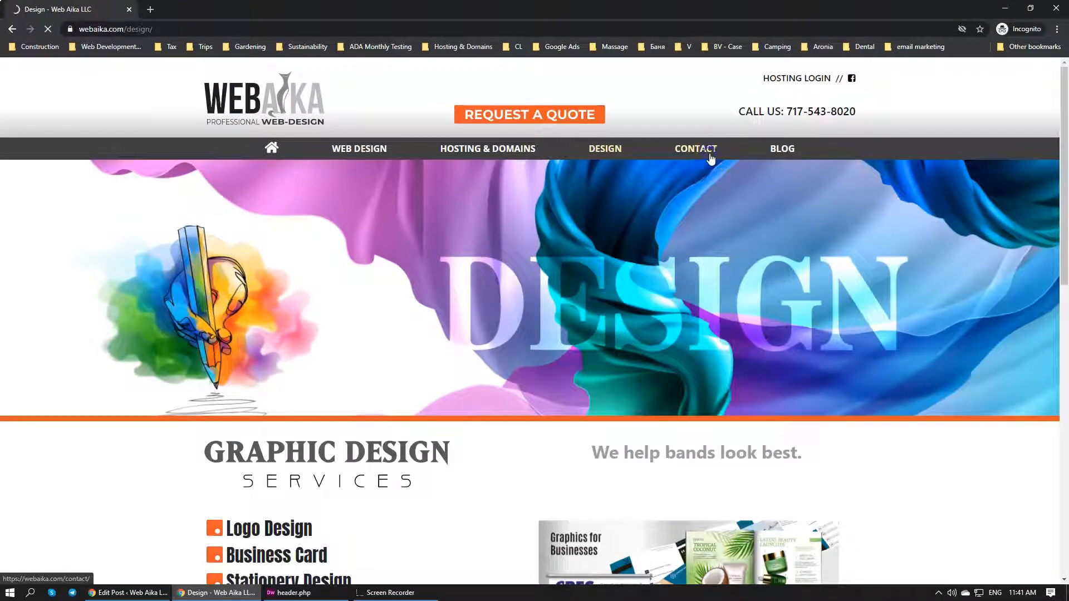
pyautogui.click(711, 158)
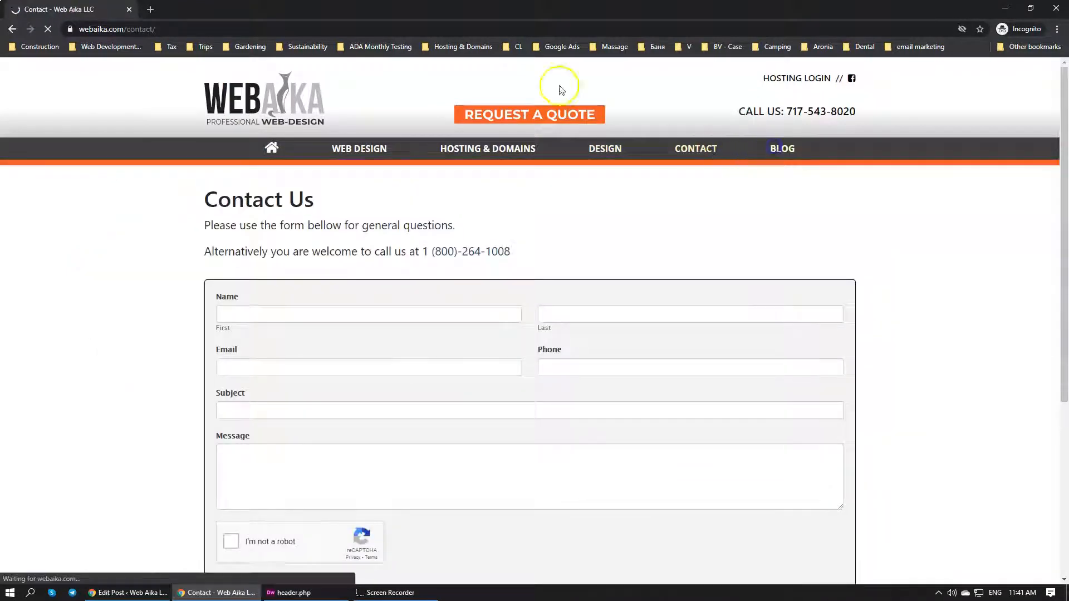
pyautogui.click(367, 146)
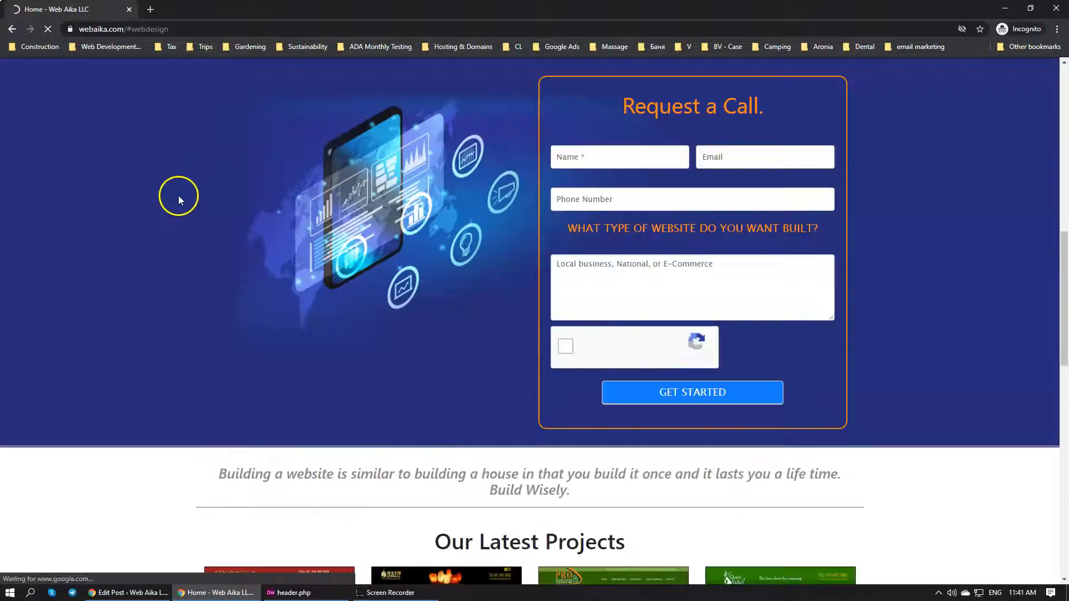
pyautogui.click(128, 592)
pyautogui.click(47, 160)
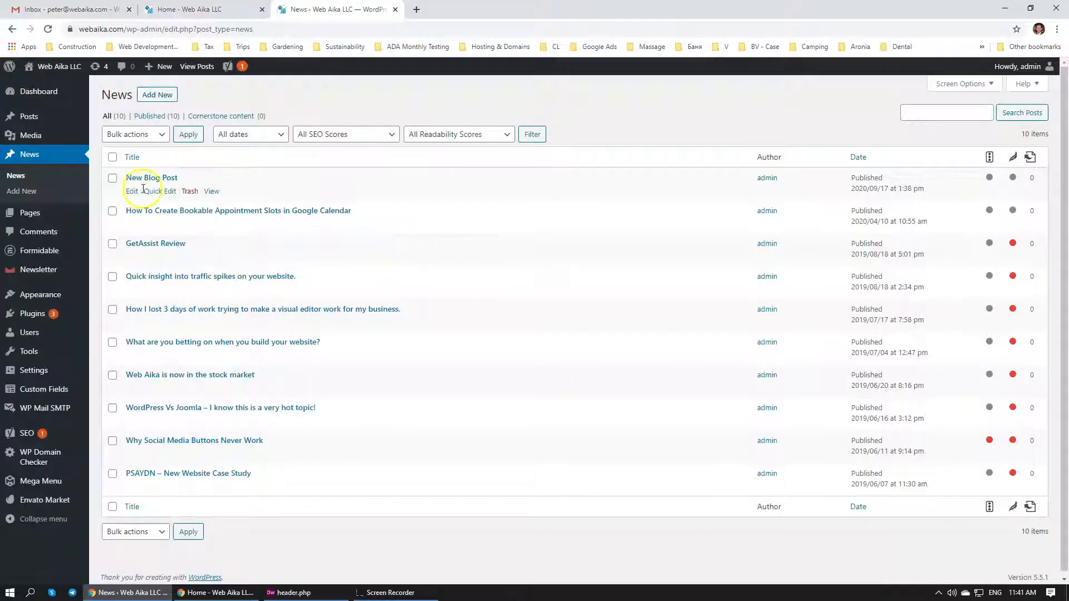
# Trash New Blog Post and check the live blog's news listing no longer shows it
pyautogui.click(190, 191)
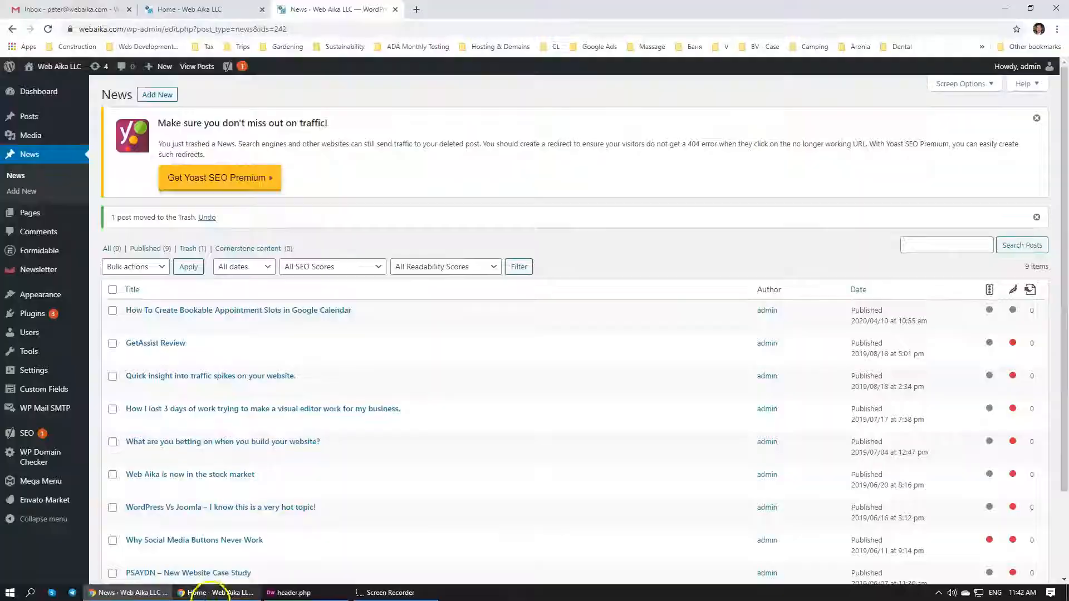
pyautogui.click(215, 592)
pyautogui.scroll(10, 677, 306)
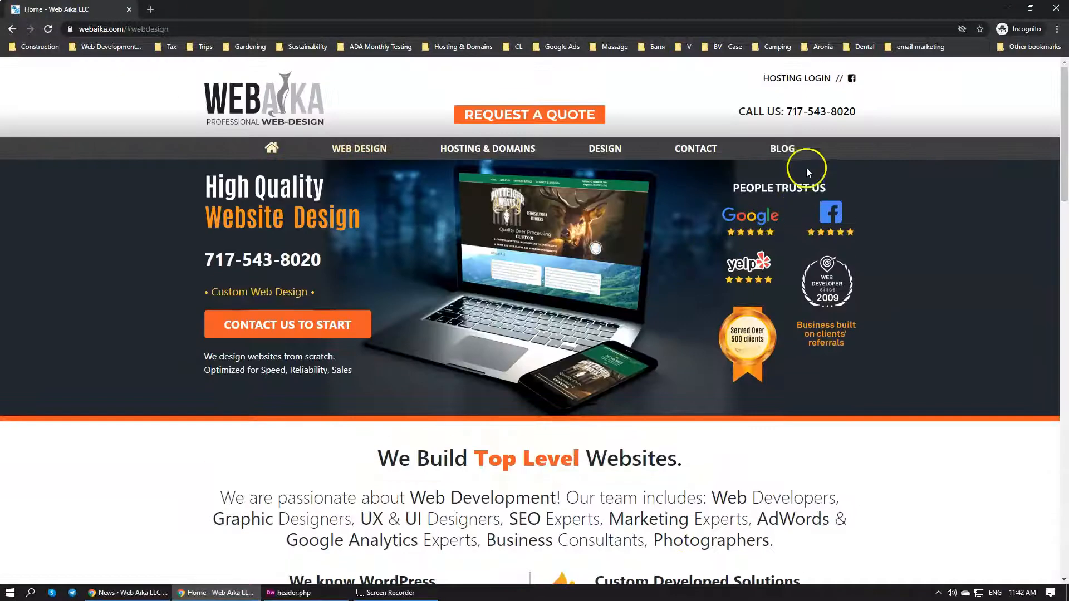
pyautogui.click(781, 148)
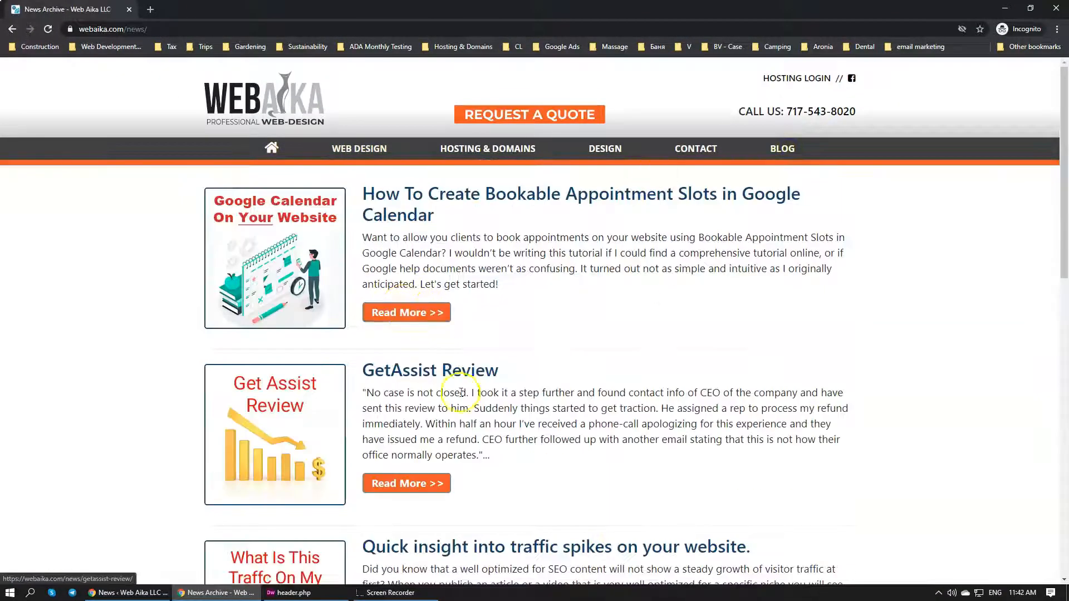
# Review the WordPress News list, now nine published posts, then go back to the live site
pyautogui.click(159, 594)
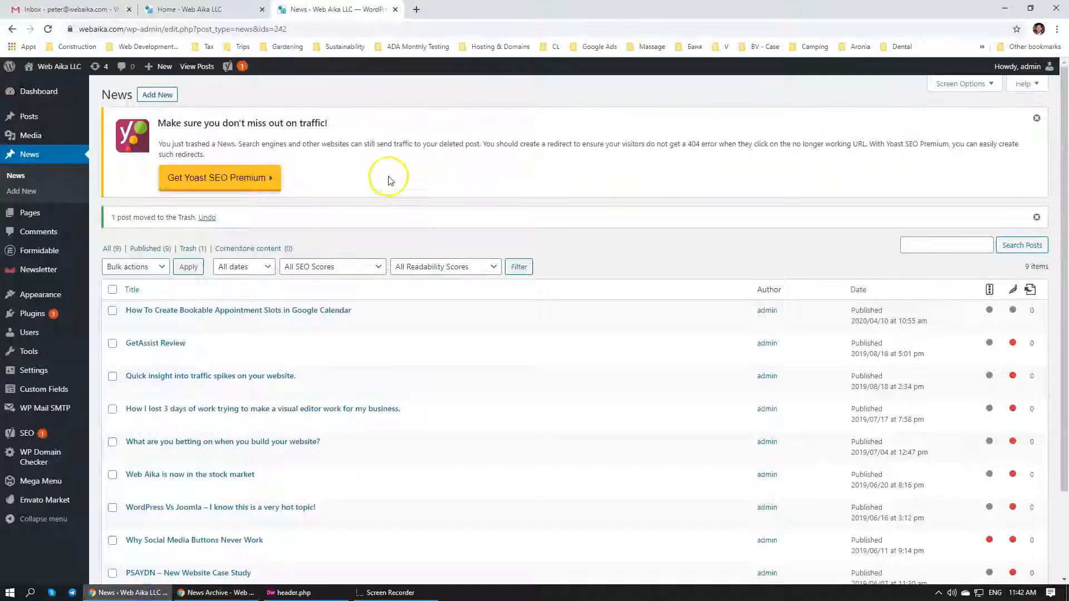
pyautogui.scroll(-2, 301, 289)
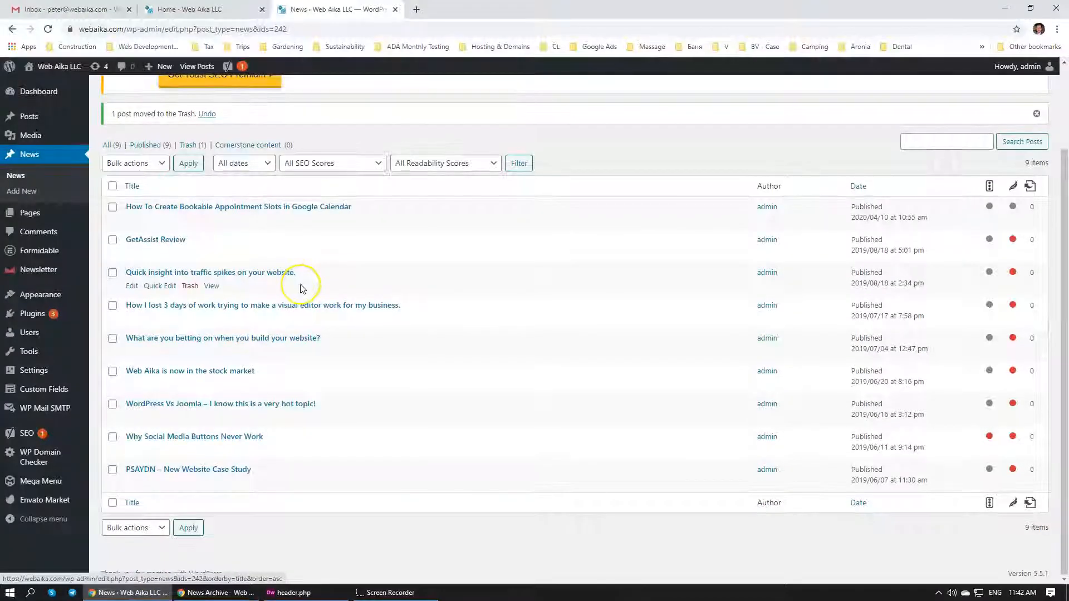
pyautogui.scroll(1, 301, 289)
pyautogui.scroll(-1, 301, 289)
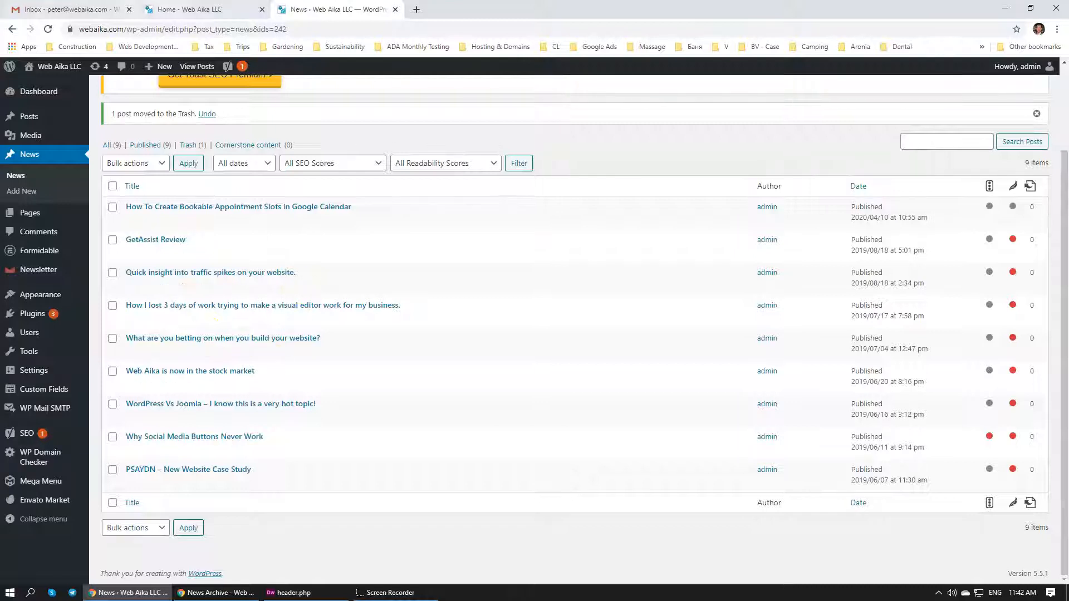
pyautogui.click(187, 9)
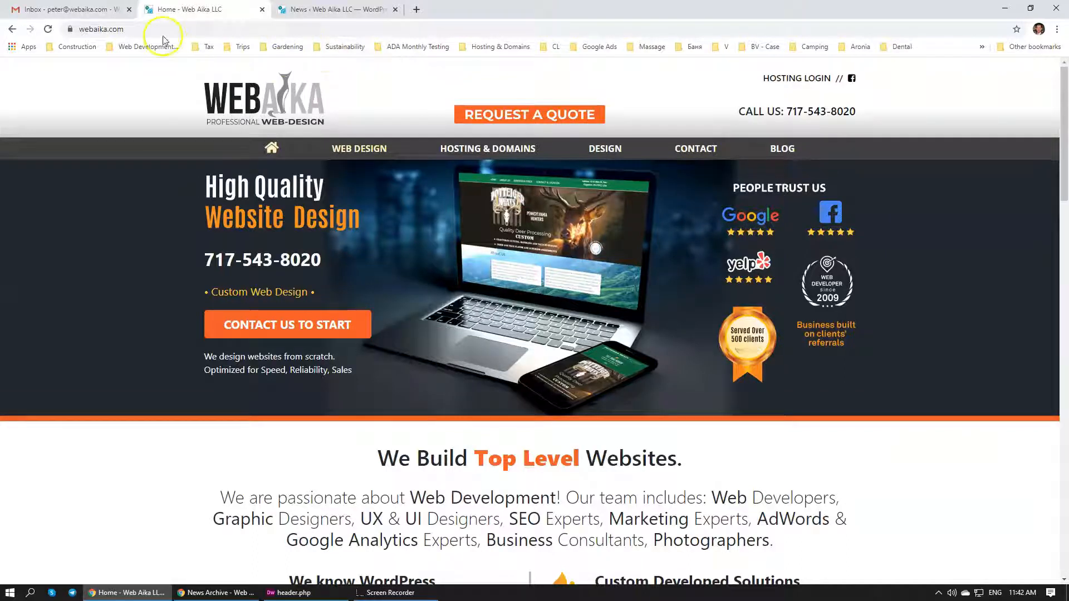
# Open the live Contact Us page and try its Name and Email fields, scrolling through the form
pyautogui.click(702, 148)
pyautogui.scroll(-3, 322, 308)
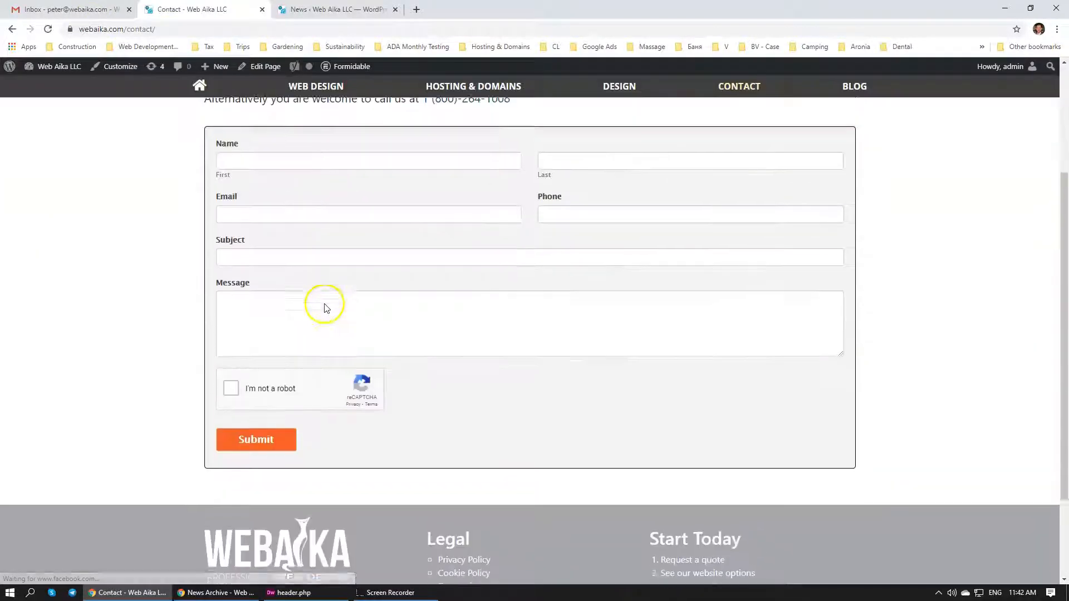
pyautogui.click(323, 166)
pyautogui.click(644, 164)
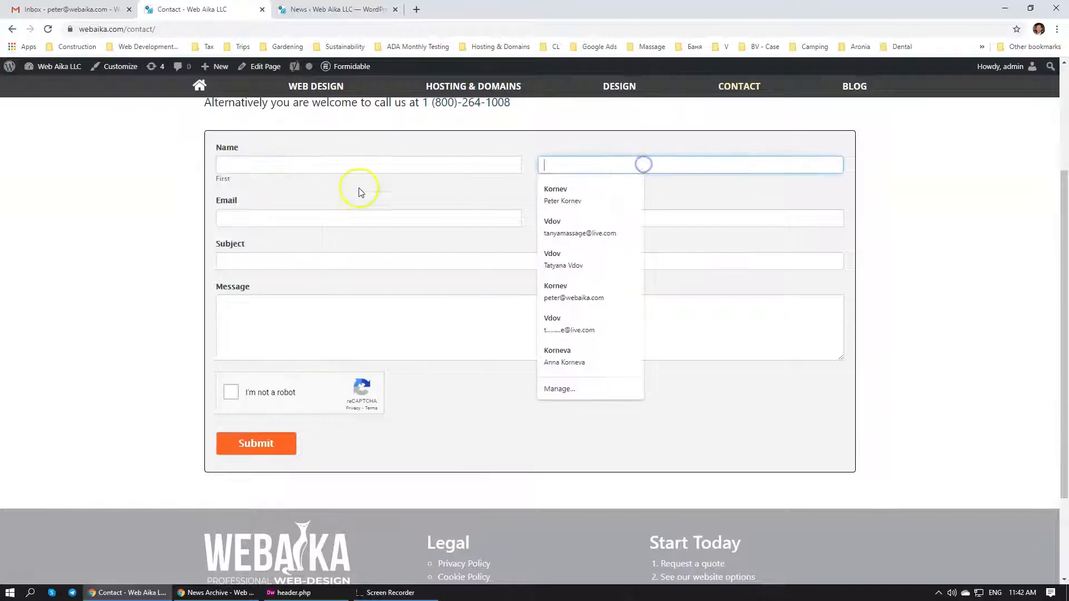
pyautogui.click(325, 220)
pyautogui.click(60, 247)
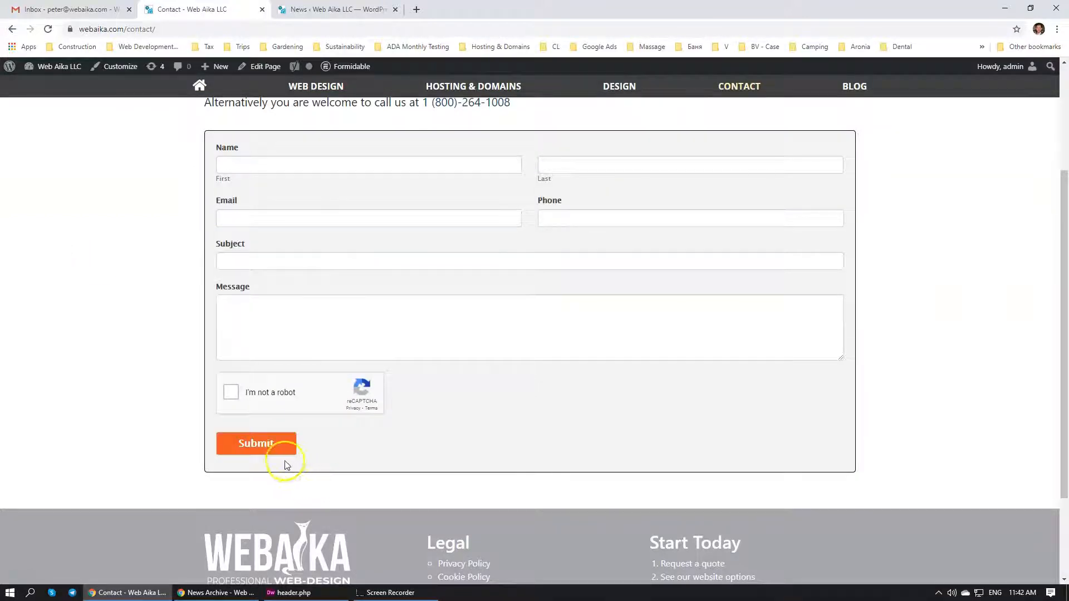
pyautogui.scroll(3, 866, 365)
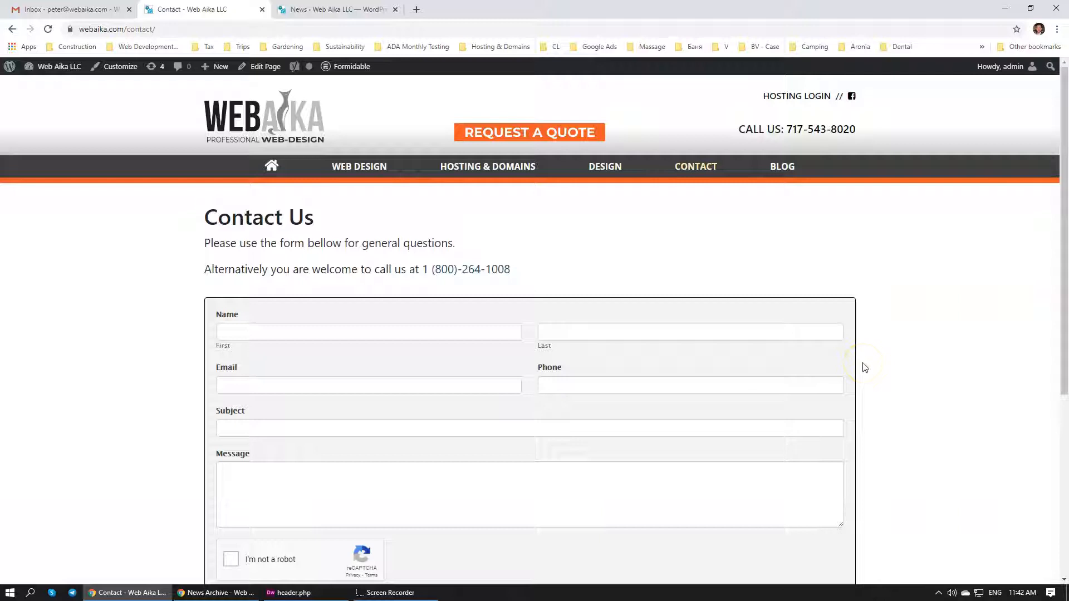
pyautogui.scroll(-5, 865, 368)
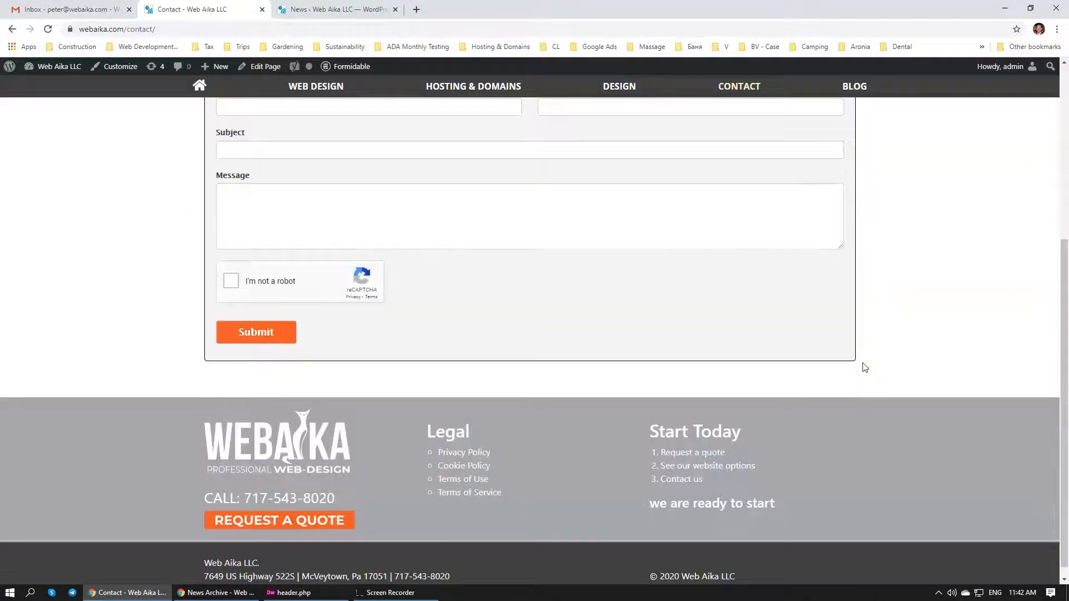
pyautogui.scroll(5, 865, 368)
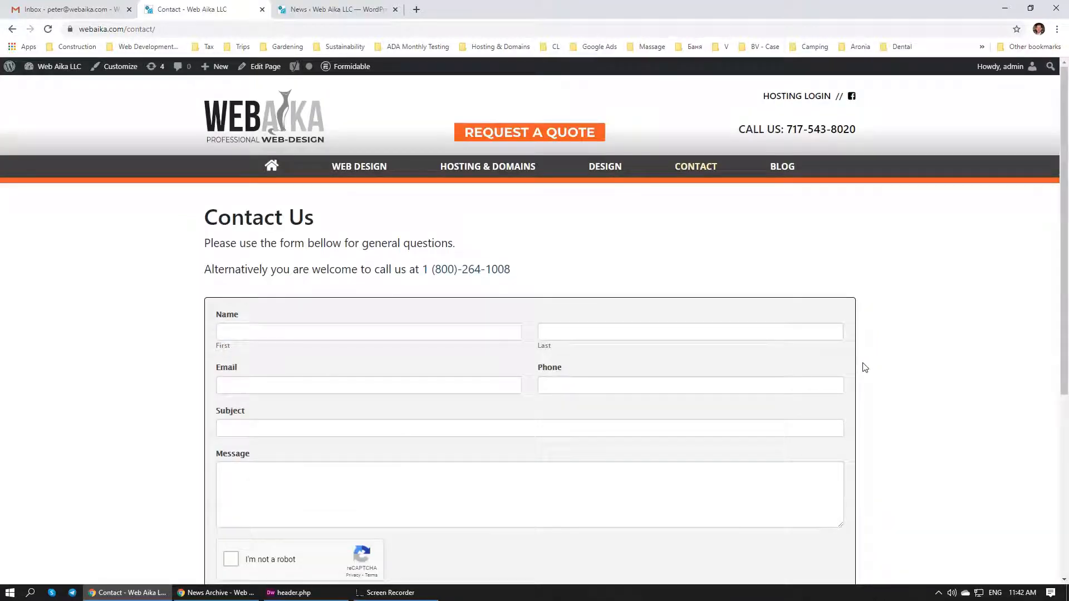